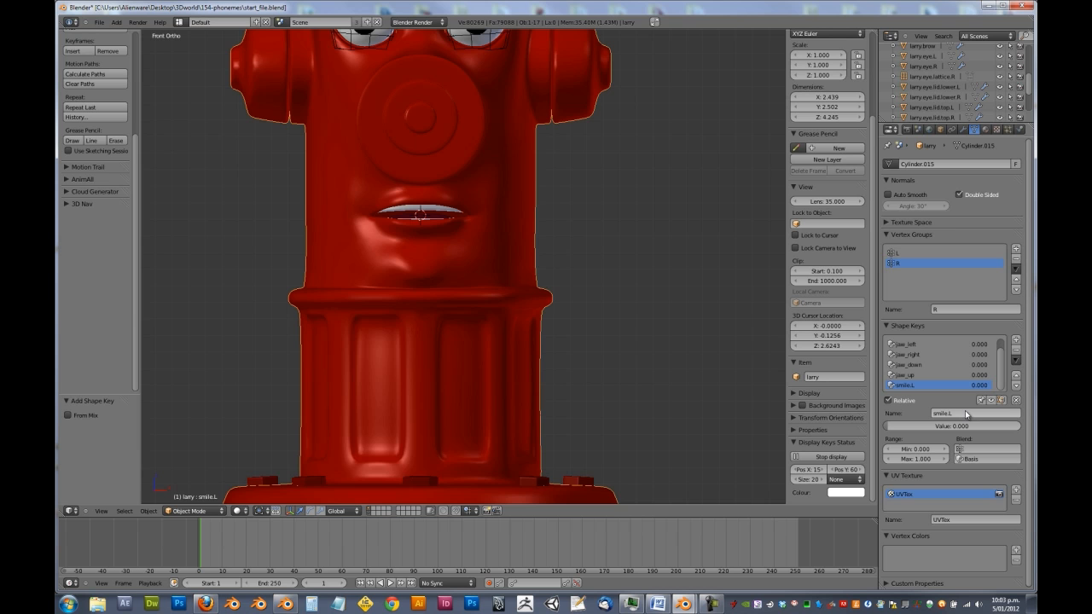
# Enter Edit Mode on the smile.L shape key, select the vertices at Larry's left mouth corner and rotate them about -20°
pyautogui.scroll(-1, 578, 312)
pyautogui.scroll(4, 578, 312)
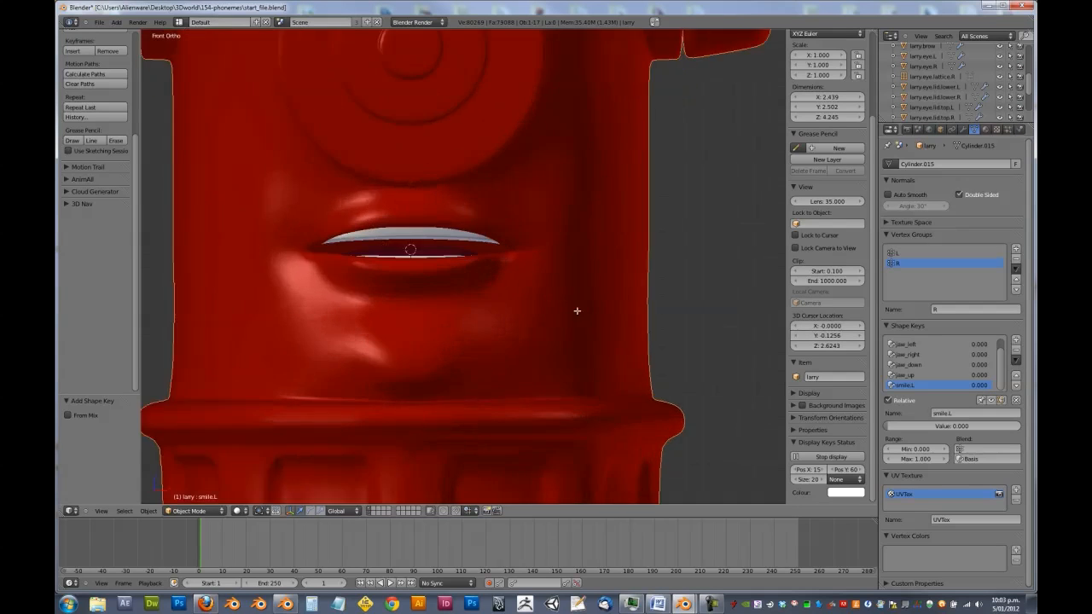
pyautogui.press('Tab')
pyautogui.keyDown('shift'); pyautogui.moveTo(529, 290); pyautogui.dragTo(591, 310, button='middle'); pyautogui.keyUp('shift')
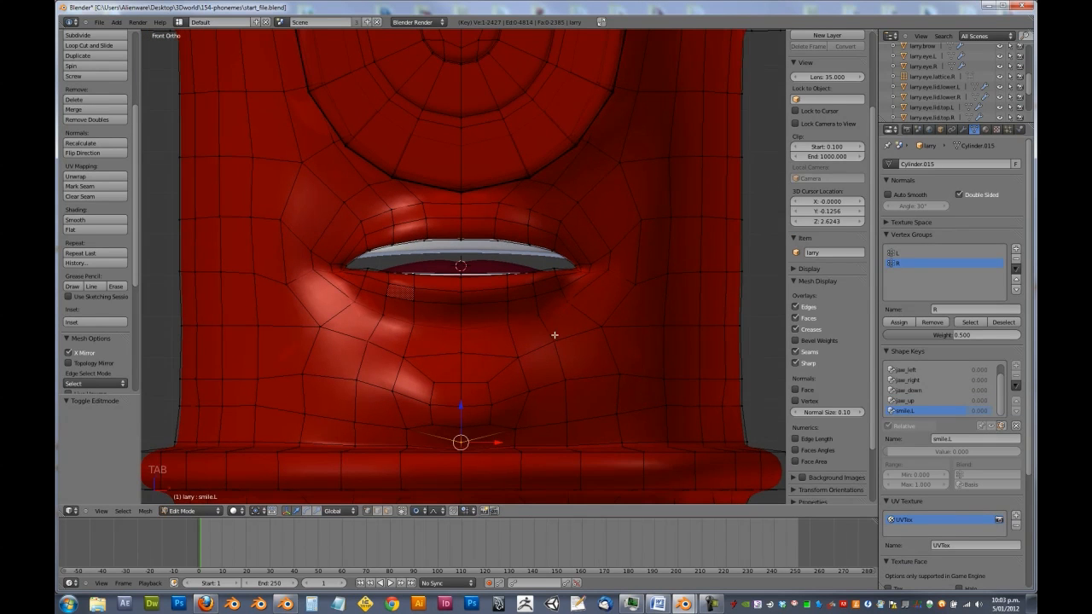
pyautogui.press('a')
pyautogui.press('a')
pyautogui.press('b')
pyautogui.moveTo(568, 244); pyautogui.dragTo(605, 282)
pyautogui.keyDown('shift'); pyautogui.moveTo(618, 283); pyautogui.dragTo(578, 358, button='middle'); pyautogui.keyUp('shift')
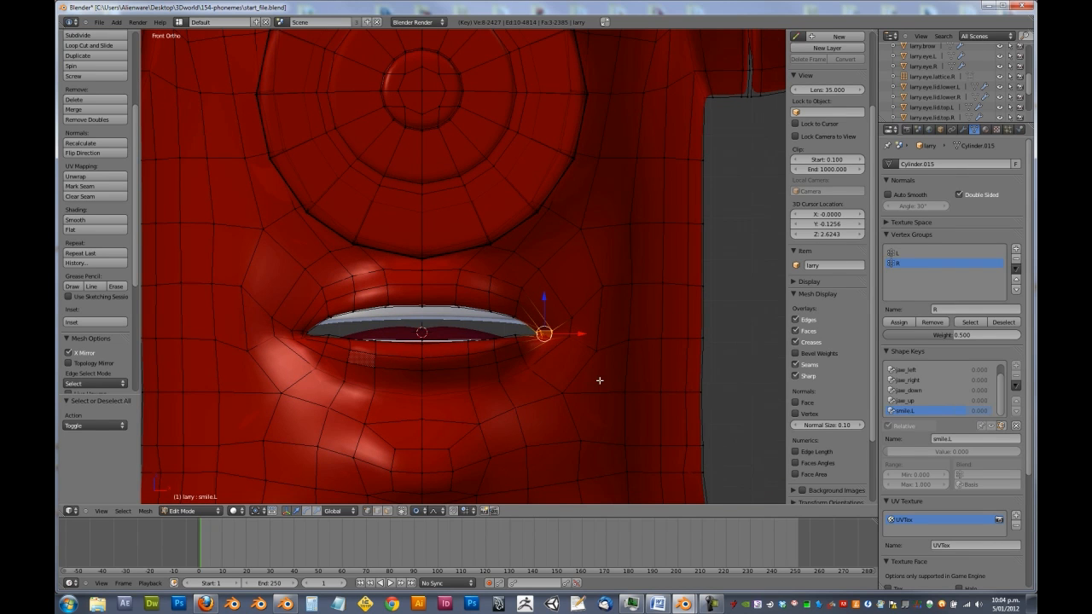
pyautogui.press('r')
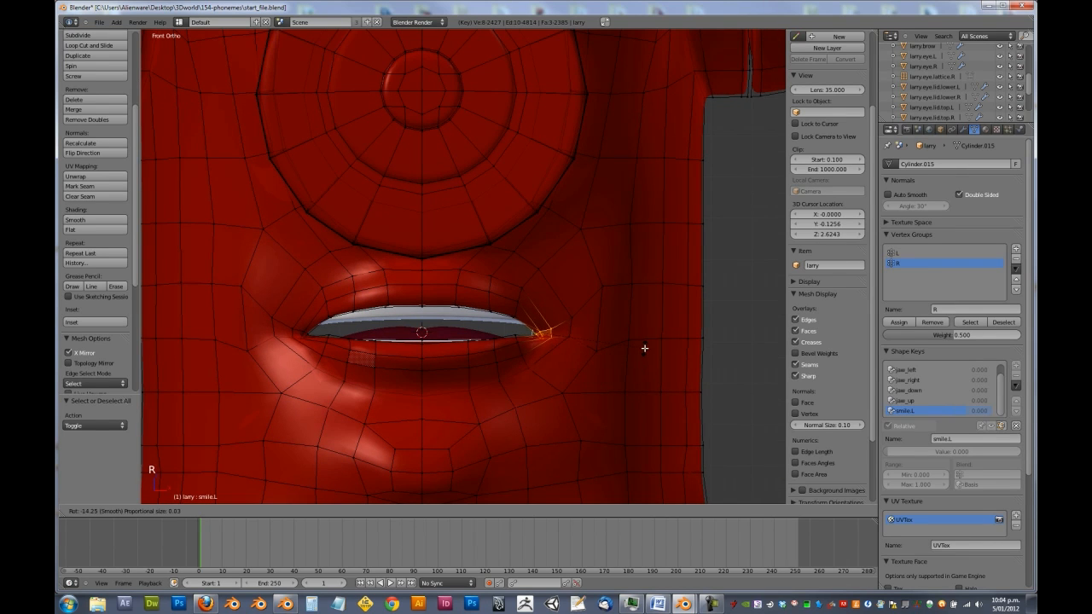
pyautogui.click(645, 337)
# Pull the mouth corner up and outward with a proportional size of about 0.22, and push it back about 0.054 along Y
pyautogui.press('g')
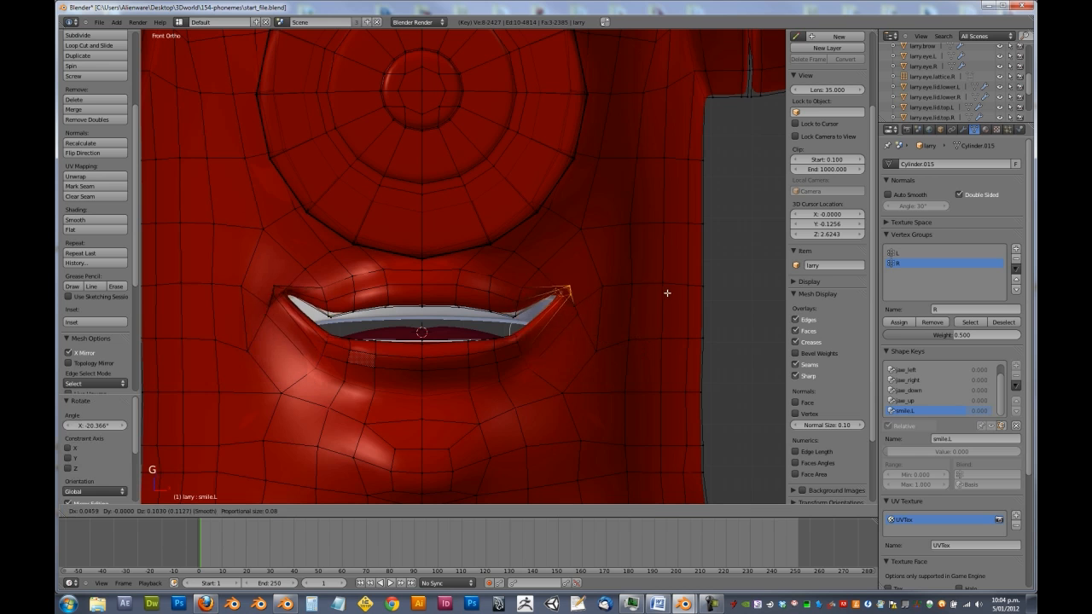
pyautogui.scroll(-8, 664, 305)
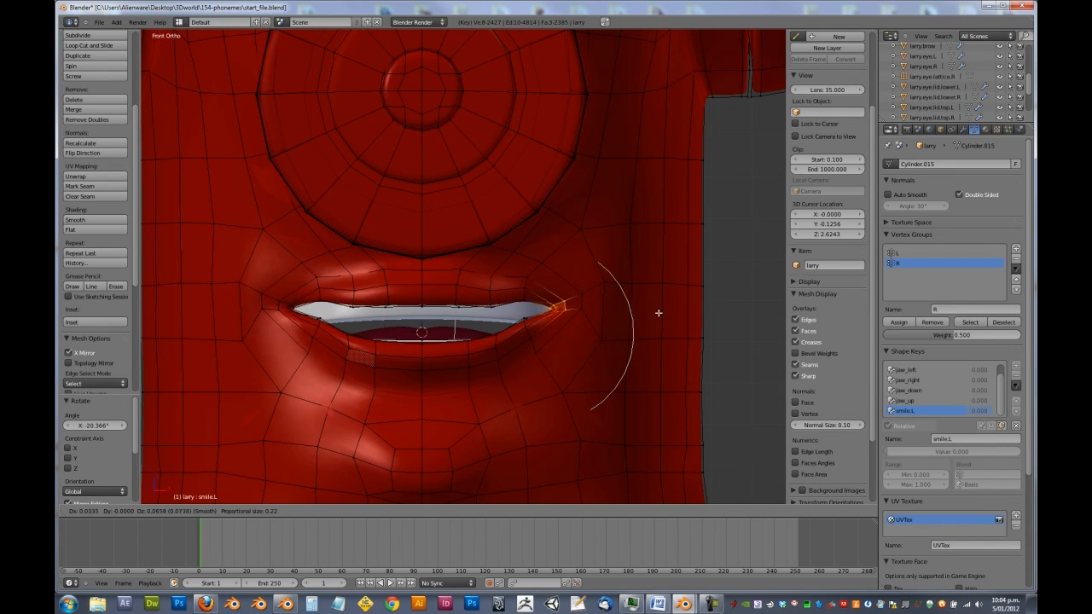
pyautogui.click(667, 309)
pyautogui.moveTo(634, 310); pyautogui.dragTo(706, 328, button='middle')
pyautogui.press('g')
pyautogui.click(612, 357)
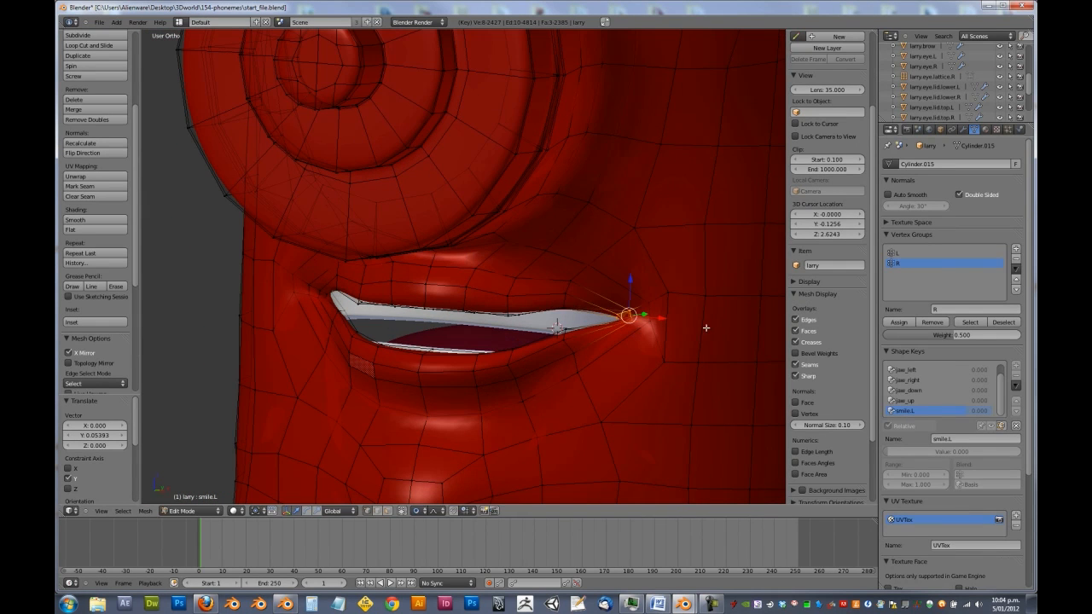
# Rotate the mouth corner vertices slightly and raise them about 0.022 along Z
pyautogui.press('r')
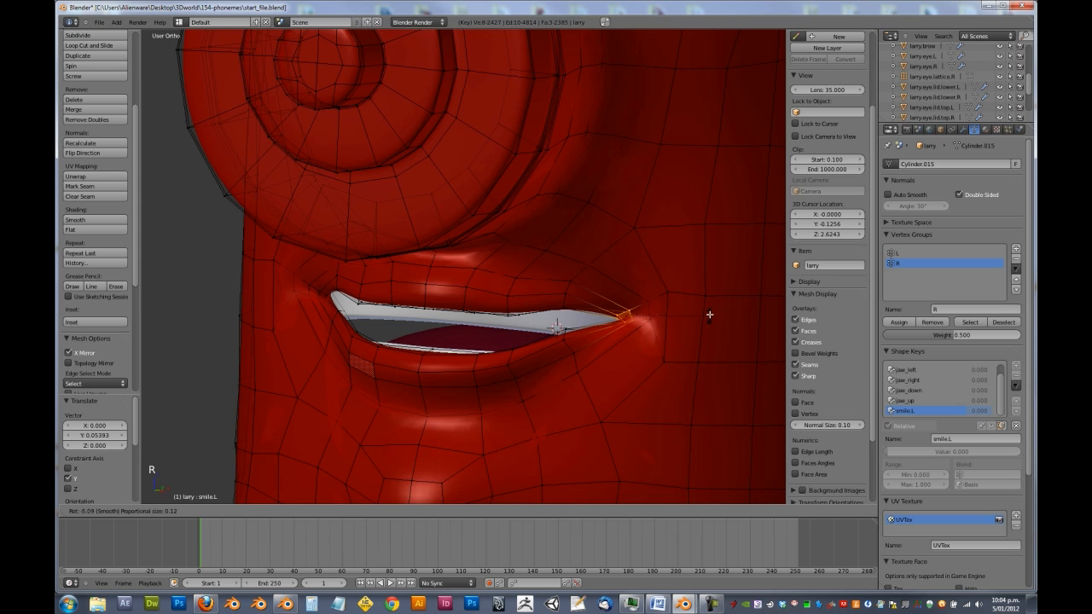
pyautogui.click(710, 313)
pyautogui.press('g')
pyautogui.click(711, 300)
pyautogui.moveTo(541, 296); pyautogui.dragTo(594, 294, button='middle')
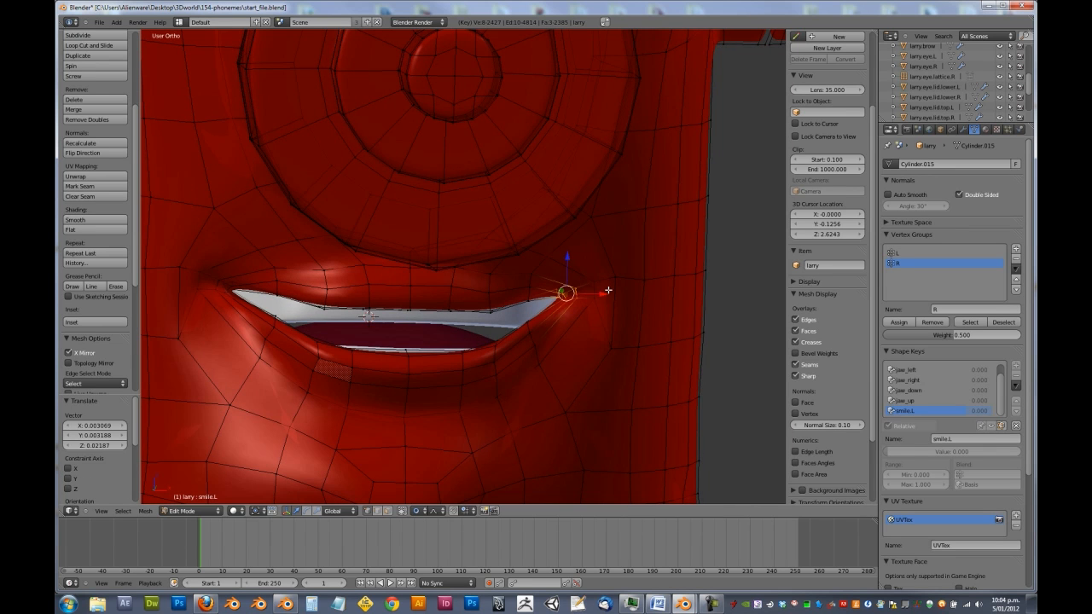
# Nudge the mouth corner inward about 0.008 in front view and push it back about 0.014 along Y
pyautogui.press('KP_1')
pyautogui.press('g')
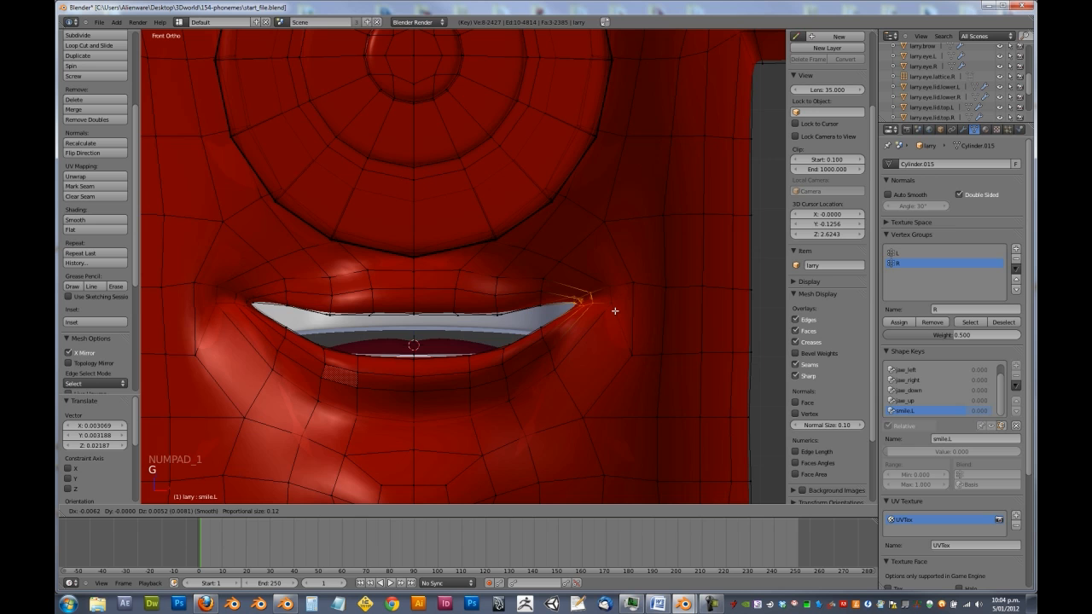
pyautogui.click(615, 310)
pyautogui.moveTo(615, 309); pyautogui.dragTo(580, 323, button='middle')
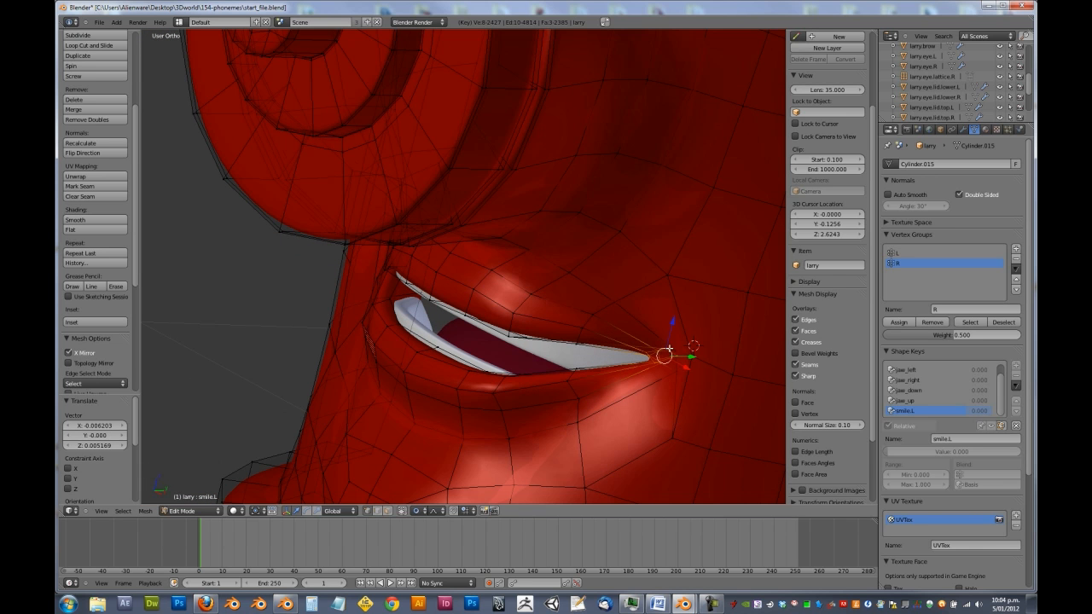
pyautogui.moveTo(692, 355); pyautogui.dragTo(700, 356)
pyautogui.press('KP_1')
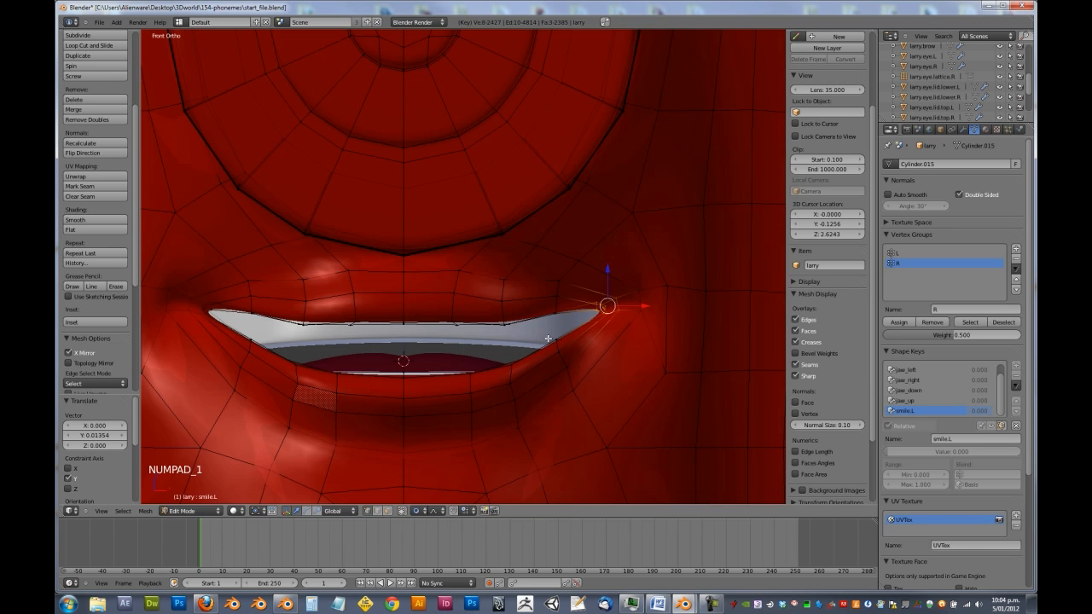
# Select the upper lip edge vertices midway to the left mouth corner and nudge them with proportional editing
pyautogui.press('a')
pyautogui.press('a')
pyautogui.press('b')
pyautogui.moveTo(496, 296); pyautogui.dragTo(512, 331)
pyautogui.press('g')
pyautogui.click(509, 333)
# Move the upper lip vertices next to the mouth corner slightly down and rotate them about -31°
pyautogui.press('a')
pyautogui.press('b')
pyautogui.moveTo(544, 283); pyautogui.dragTo(567, 323)
pyautogui.press('g')
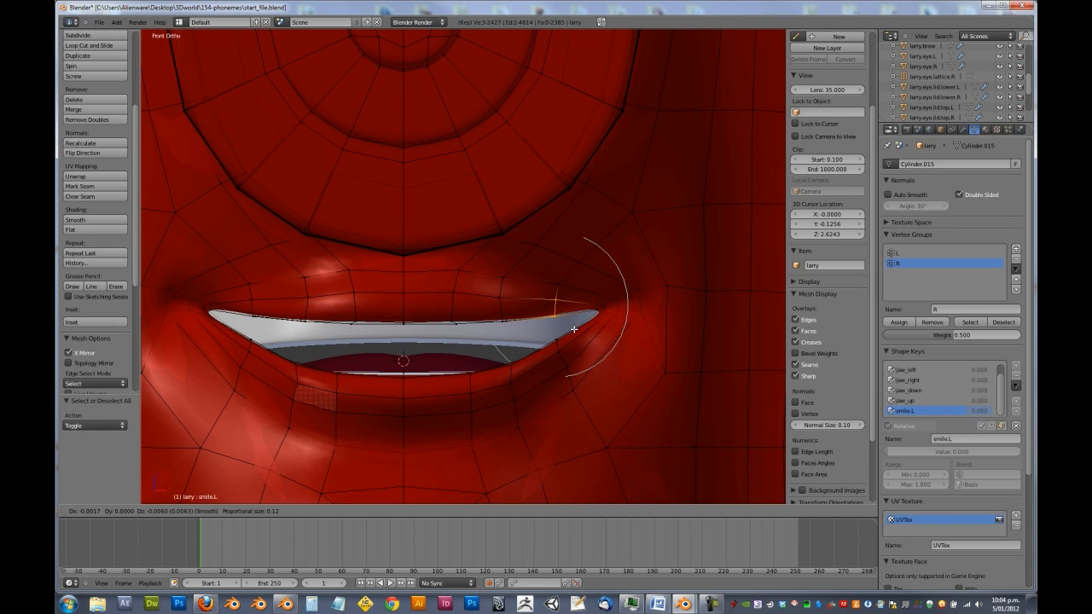
pyautogui.click(575, 330)
pyautogui.press('r')
pyautogui.click(624, 322)
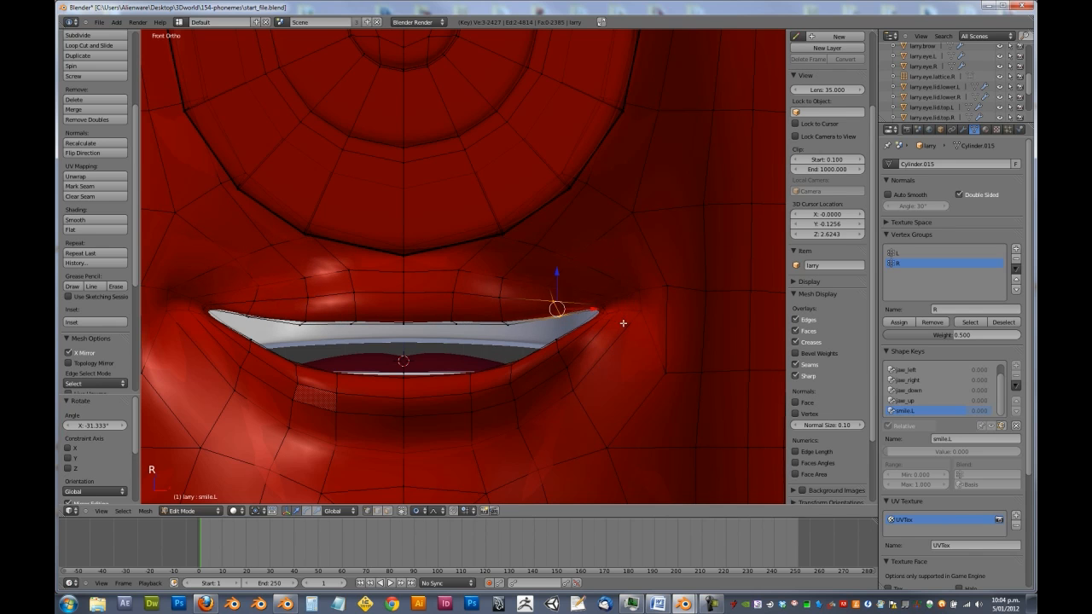
# Box-select all vertices around the left mouth corner, rotate them a few degrees and reposition them
pyautogui.scroll(2, 609, 310)
pyautogui.press('a')
pyautogui.press('b')
pyautogui.moveTo(589, 262); pyautogui.dragTo(666, 351)
pyautogui.moveTo(671, 310); pyautogui.dragTo(672, 313)
pyautogui.press('r')
pyautogui.click(730, 348)
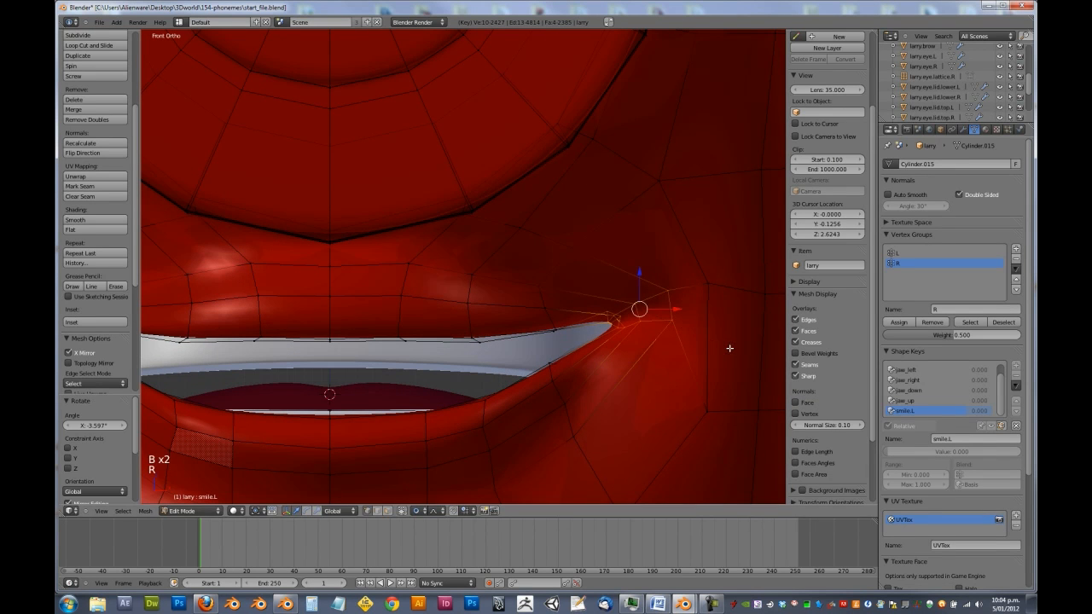
pyautogui.press('g')
pyautogui.click(709, 340)
# Select two cheek vertices beside the mouth corner, move them about 0.037 forward along Y and about 0.021 inward along X with a smaller falloff
pyautogui.press('a')
pyautogui.moveTo(707, 341); pyautogui.dragTo(578, 264, button='middle')
pyautogui.rightClick(641, 219)
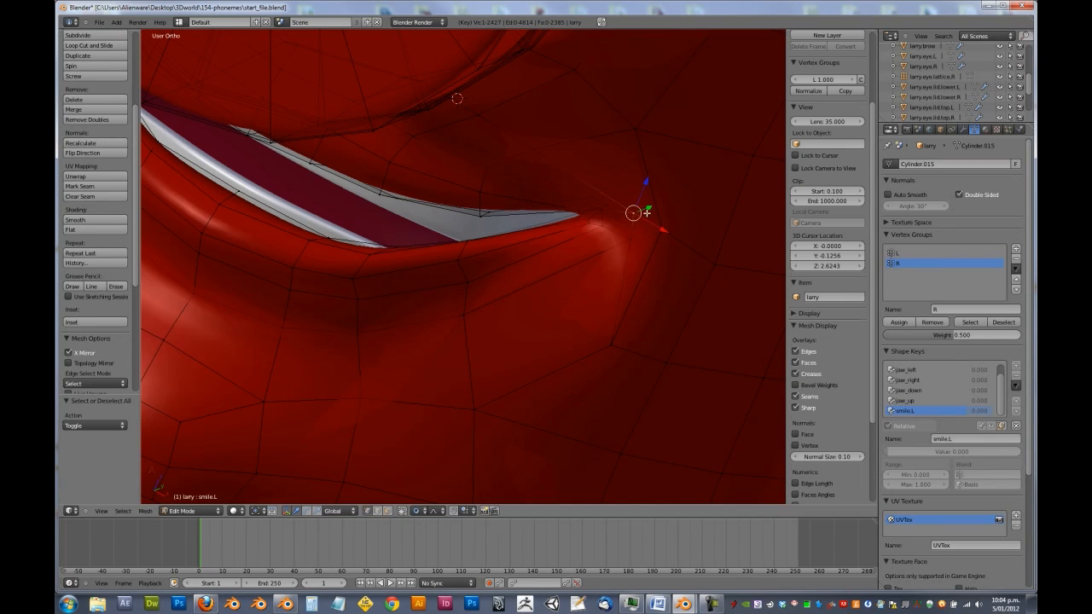
pyautogui.press('g')
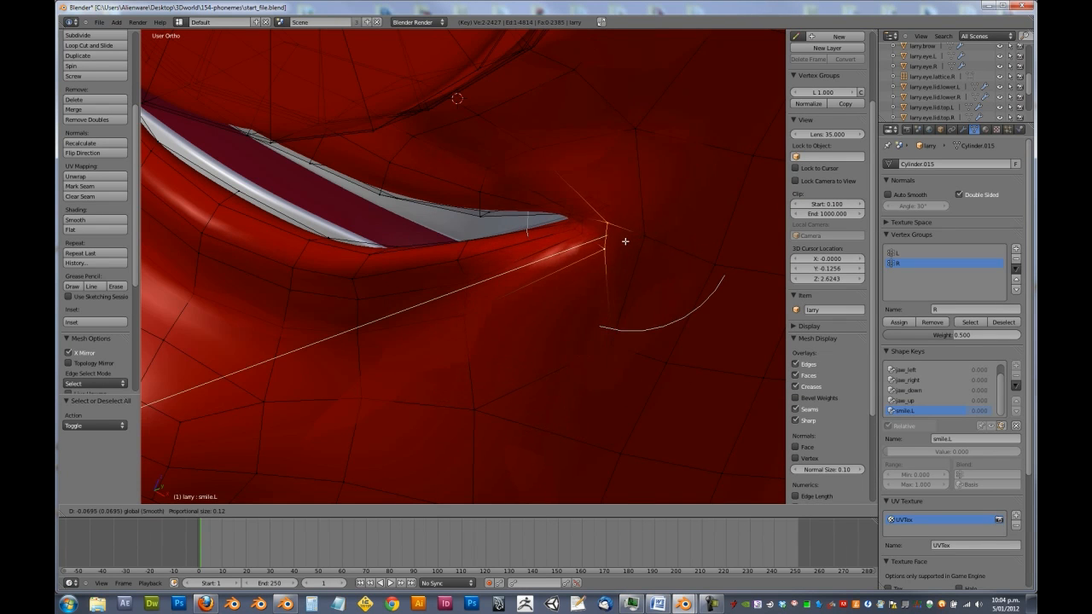
pyautogui.click(636, 231)
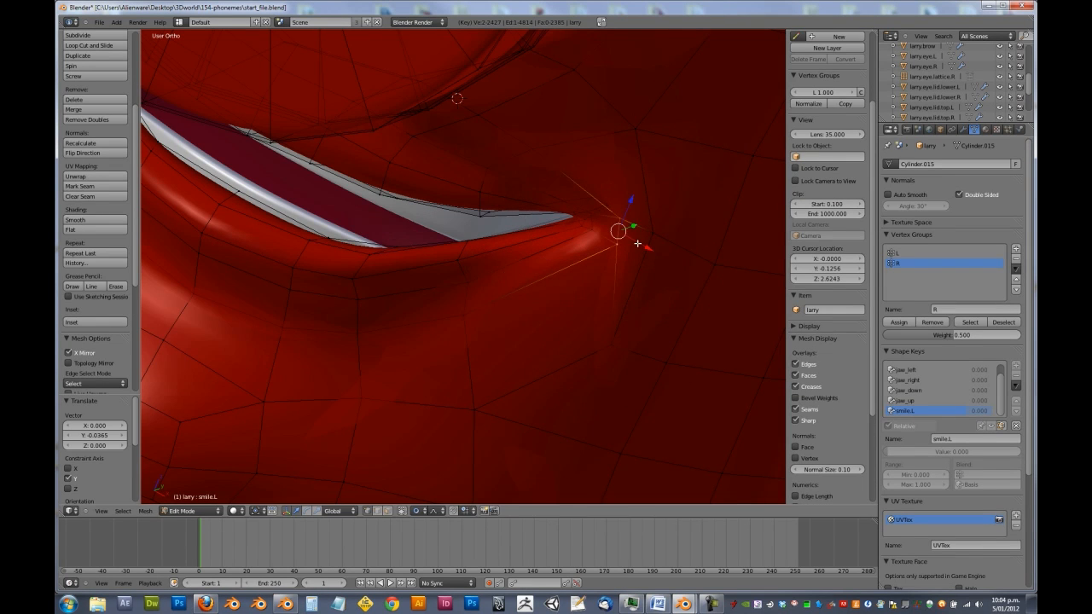
pyautogui.press('g')
pyautogui.scroll(7, 627, 230)
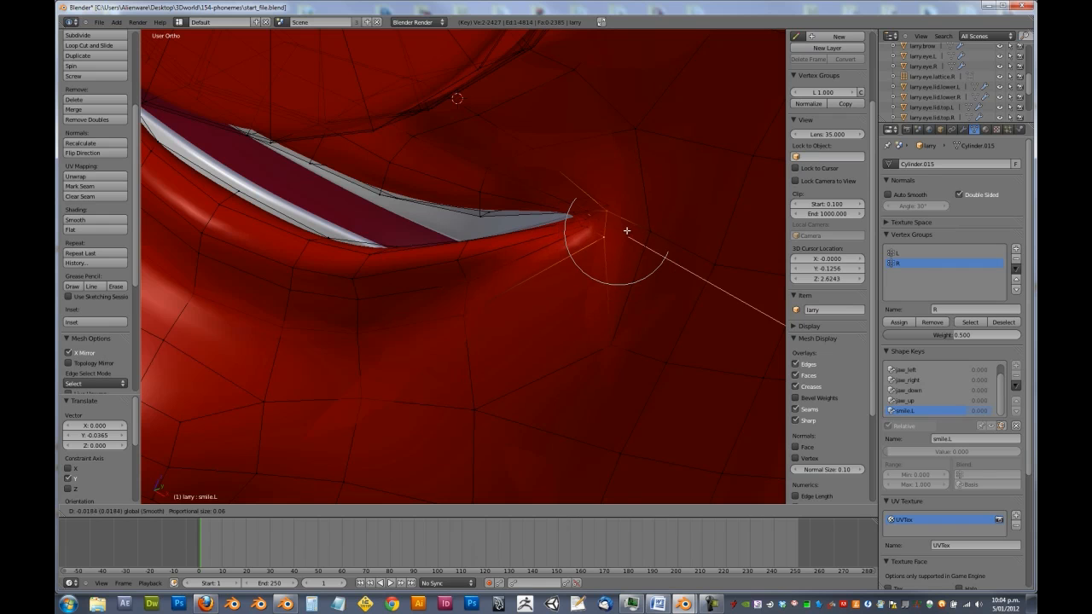
pyautogui.click(628, 236)
# Tuck the two cheek vertices in closer, moving them about 0.007 inward along X and 0.019 forward along Y
pyautogui.scroll(-4, 555, 224)
pyautogui.moveTo(554, 223); pyautogui.dragTo(563, 278, button='middle')
pyautogui.scroll(4, 619, 134)
pyautogui.press('g')
pyautogui.press('y')
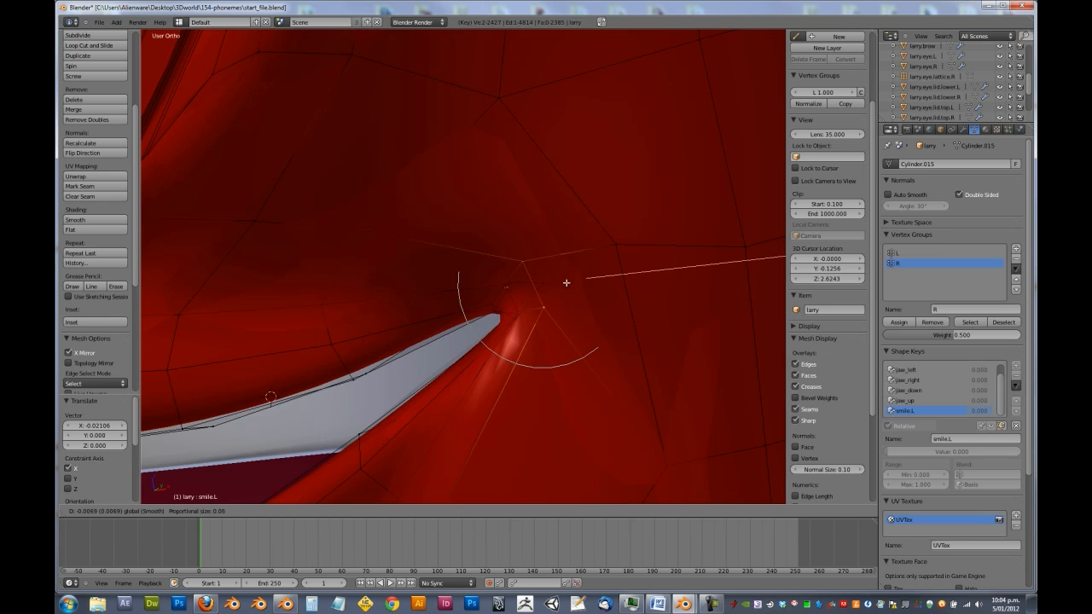
pyautogui.click(565, 282)
pyautogui.moveTo(566, 282); pyautogui.dragTo(483, 346, button='middle')
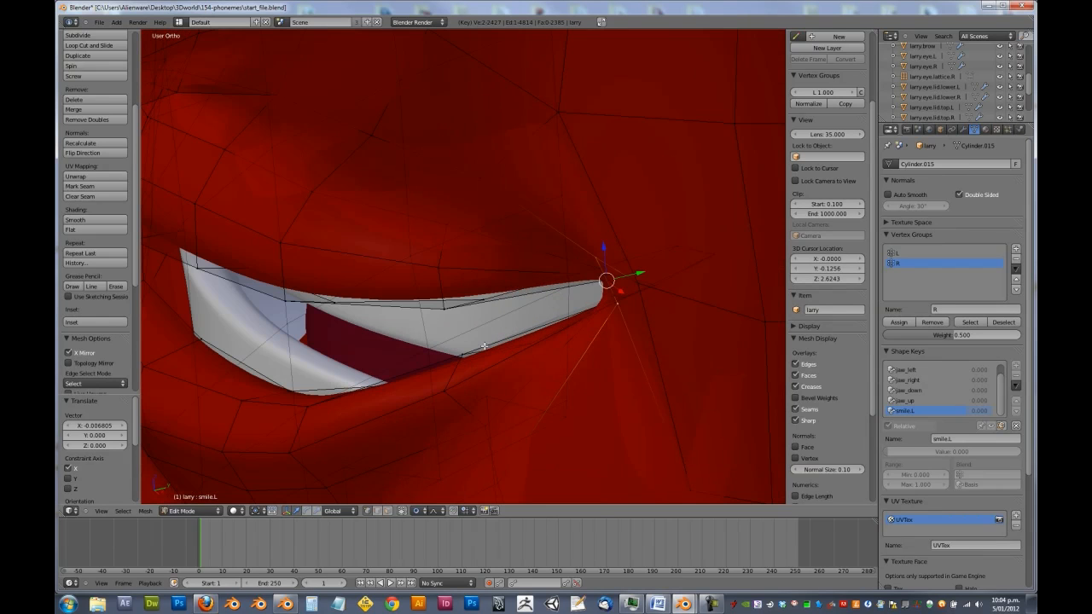
pyautogui.press('g')
pyautogui.press('y')
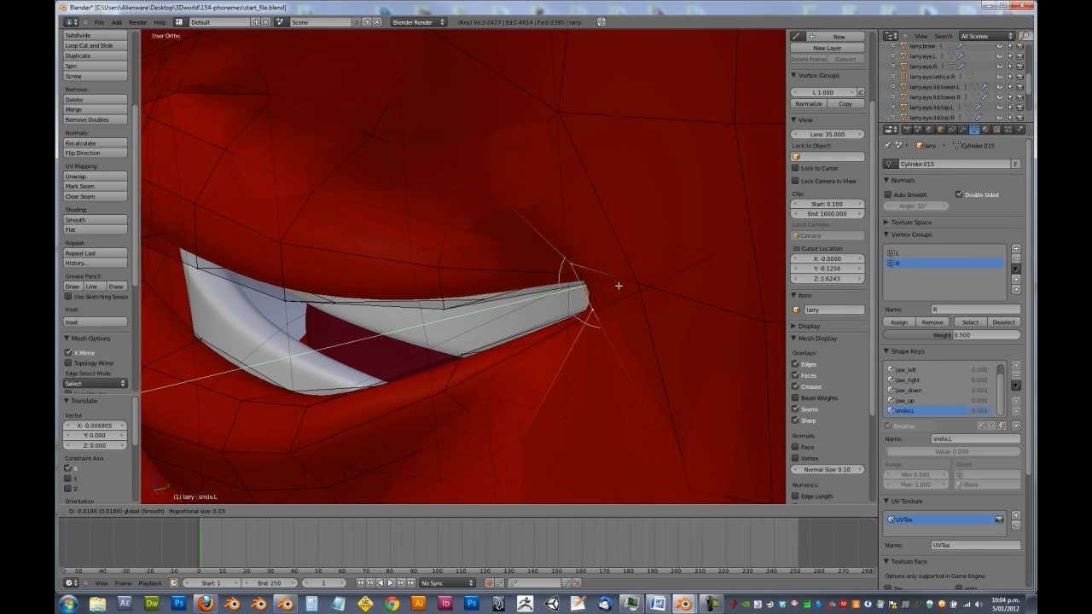
pyautogui.click(617, 285)
# Reposition single cheek vertices around the mouth corner, raising the one above it about 0.016
pyautogui.scroll(-3, 619, 381)
pyautogui.rightClick(585, 389)
pyautogui.press('g')
pyautogui.click(576, 273)
pyautogui.press('g')
pyautogui.rightClick(579, 253)
pyautogui.press('g')
pyautogui.click(569, 260)
# Box-select the front vertices of the upper lip in side view and adjust their position
pyautogui.moveTo(523, 274); pyautogui.dragTo(422, 279, button='middle')
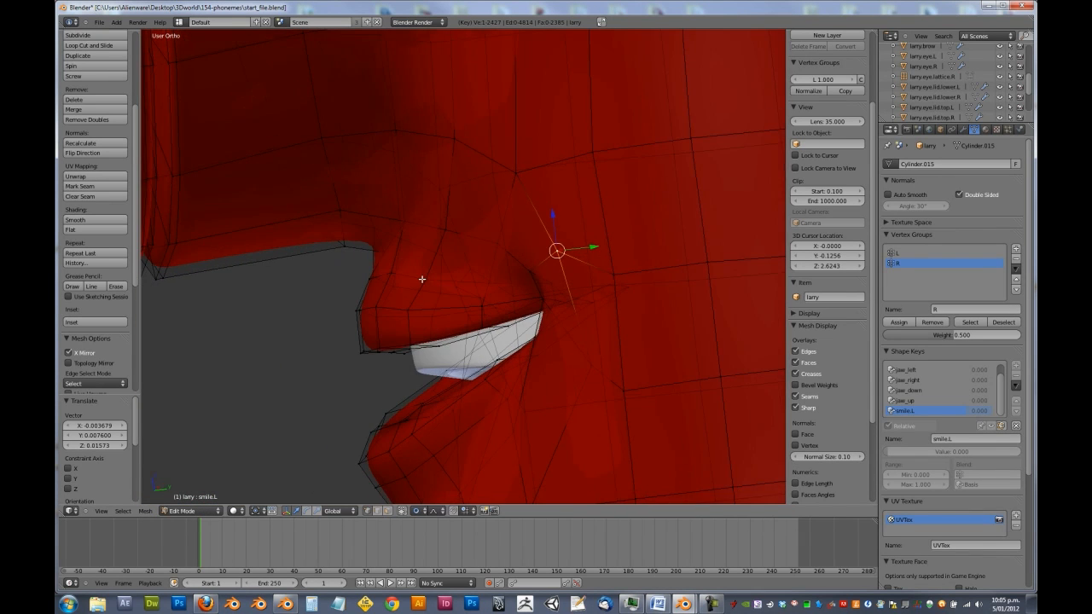
pyautogui.press('KP_3')
pyautogui.press('a')
pyautogui.press('a')
pyautogui.press('b')
pyautogui.moveTo(348, 283); pyautogui.dragTo(431, 313)
pyautogui.press('g')
pyautogui.click(408, 307)
# Select the neighbouring upper lip vertices and move them forward about 0.006 along Y
pyautogui.press('a')
pyautogui.press('b')
pyautogui.press('g')
pyautogui.click(440, 302)
# Box-select the left mouth corner vertices in front view and move them slightly to soften the corner
pyautogui.keyDown('shift'); pyautogui.moveTo(426, 217); pyautogui.dragTo(563, 214, button='middle'); pyautogui.keyUp('shift')
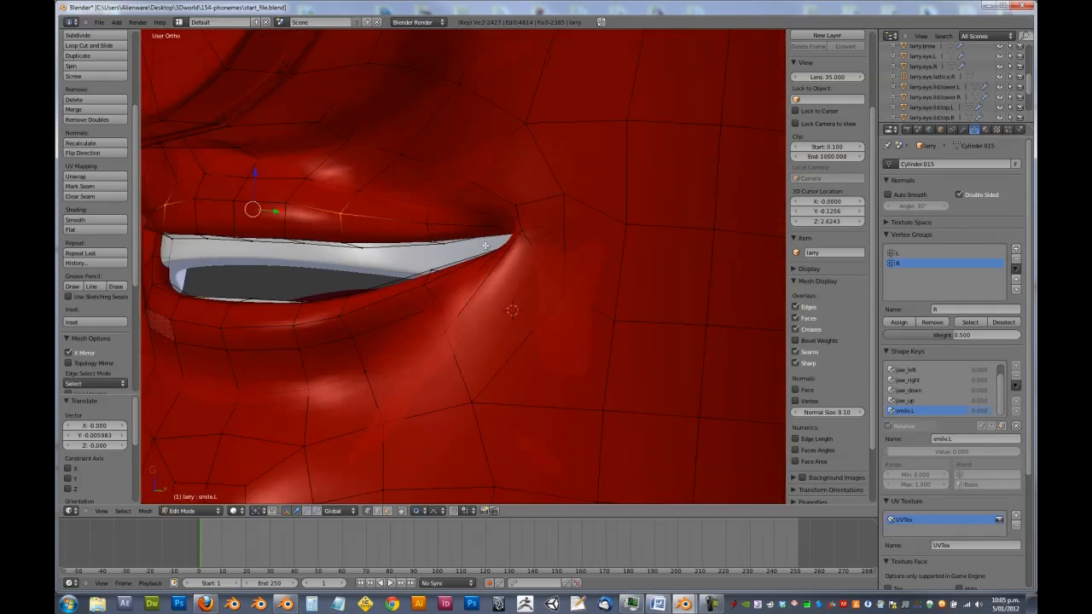
pyautogui.scroll(-4, 486, 255)
pyautogui.moveTo(403, 271); pyautogui.dragTo(482, 282, button='middle')
pyautogui.press('KP_1')
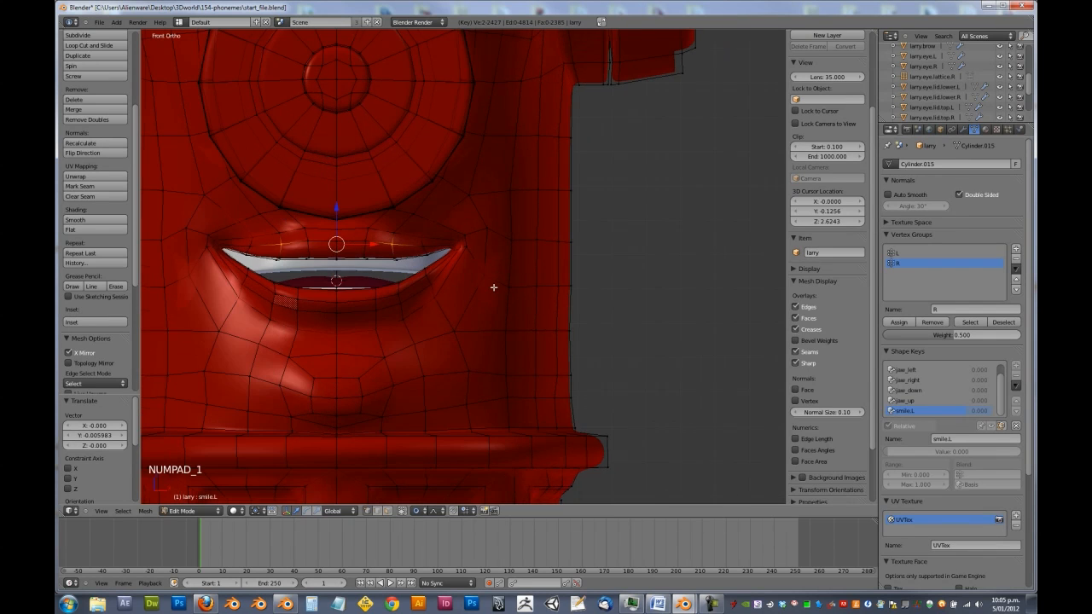
pyautogui.scroll(3, 515, 282)
pyautogui.press('a')
pyautogui.press('a')
pyautogui.press('b')
pyautogui.moveTo(425, 191); pyautogui.dragTo(479, 268)
pyautogui.press('g')
pyautogui.click(480, 278)
# Select the lower lip vertices near the left mouth corner and move them about 0.011 outward and 0.011 down
pyautogui.press('a')
pyautogui.press('b')
pyautogui.moveTo(386, 266); pyautogui.dragTo(419, 302)
pyautogui.press('g')
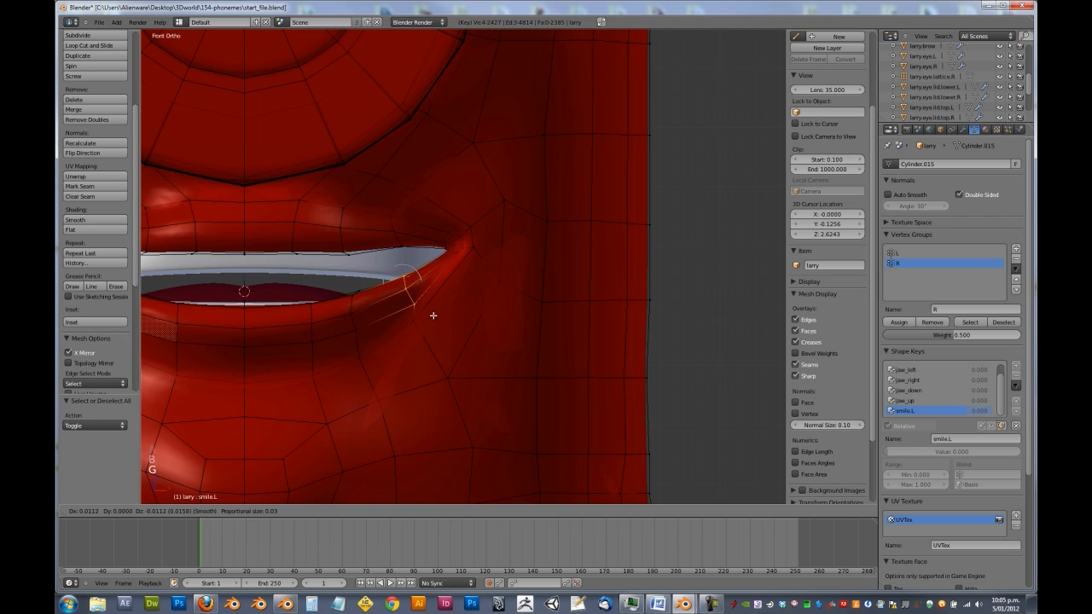
pyautogui.click(434, 315)
# Move the upper cheek vertex beside the corner about 0.01 inward and 0.008 up, and the lower one about 0.015 outward and 0.009 up
pyautogui.scroll(-3, 431, 294)
pyautogui.scroll(2, 534, 316)
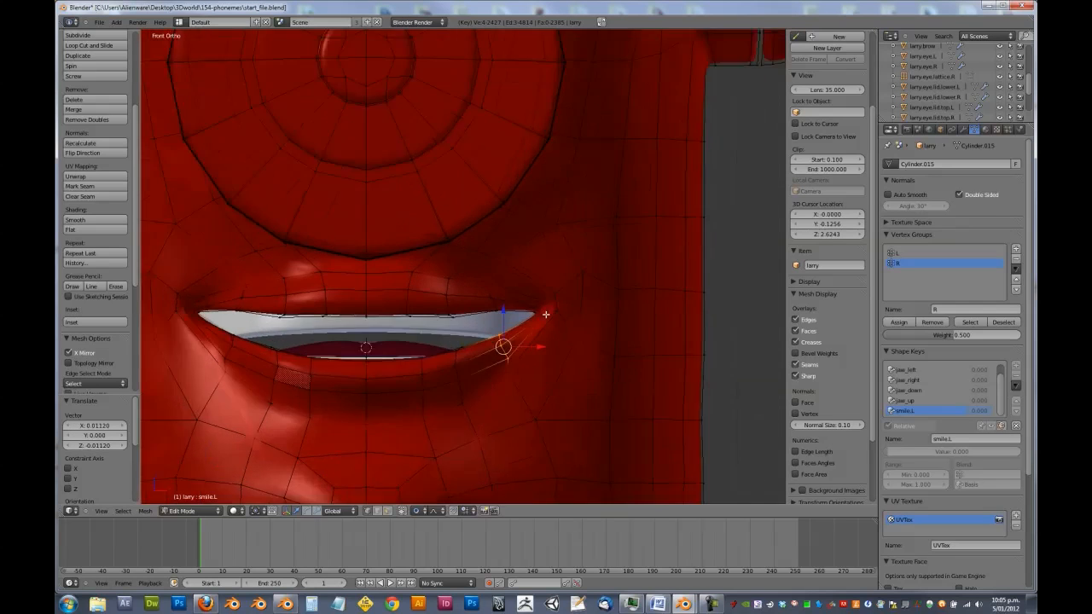
pyautogui.scroll(2, 546, 315)
pyautogui.rightClick(629, 285)
pyautogui.press('g')
pyautogui.click(622, 278)
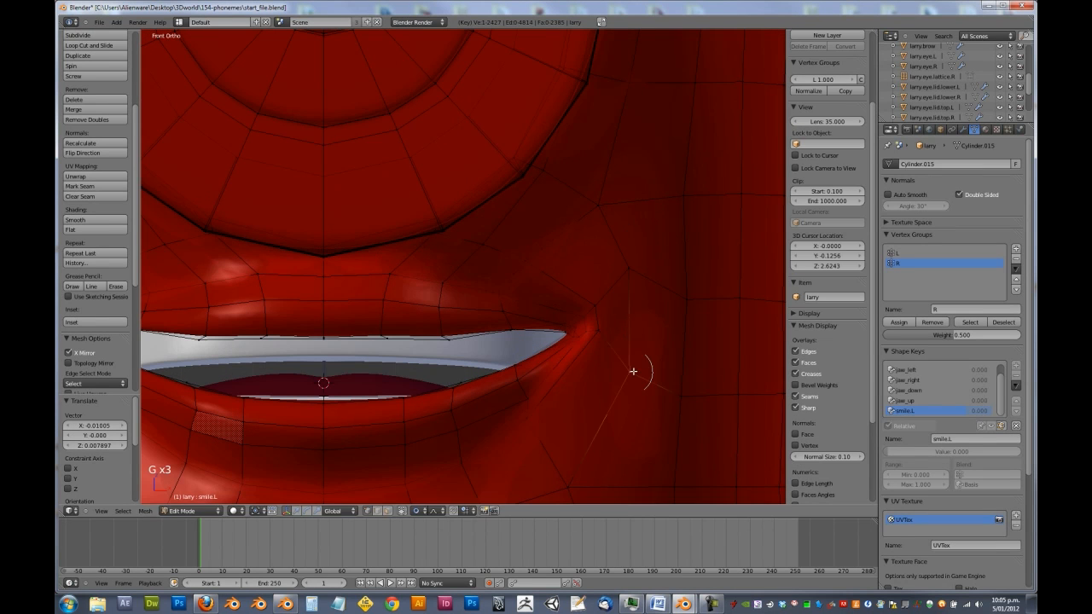
pyautogui.click(644, 367)
# Pull the lower cheek vertex beside the mouth corner forward and slightly down, and return to Object Mode
pyautogui.moveTo(580, 350); pyautogui.dragTo(435, 251, button='middle')
pyautogui.press('g')
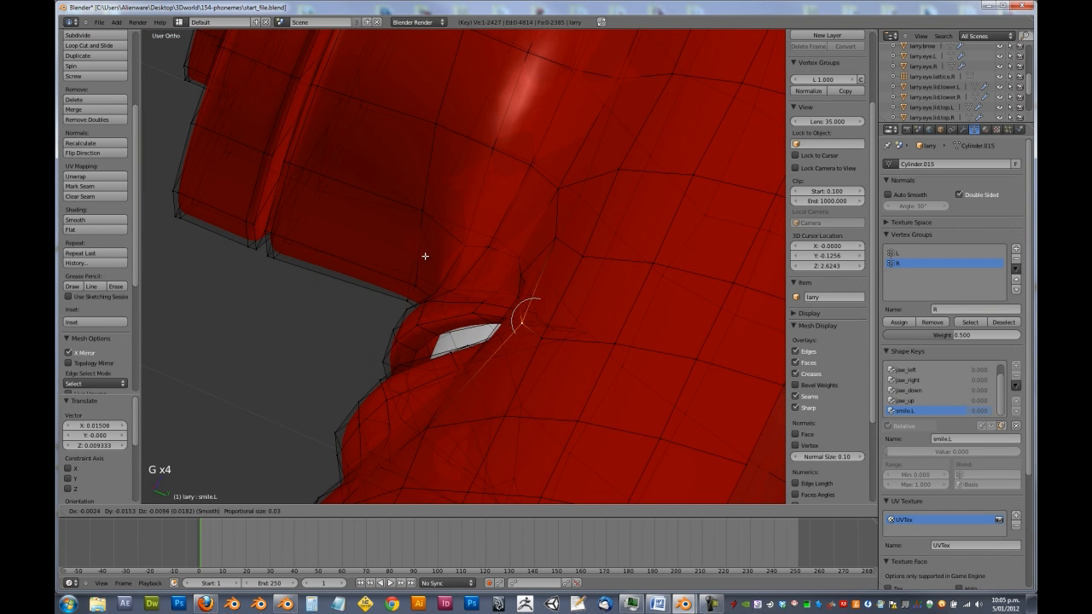
pyautogui.click(424, 259)
pyautogui.moveTo(450, 302); pyautogui.dragTo(506, 322, button='middle')
pyautogui.scroll(-2, 506, 322)
pyautogui.press('Tab')
pyautogui.moveTo(438, 256); pyautogui.dragTo(544, 292, button='middle')
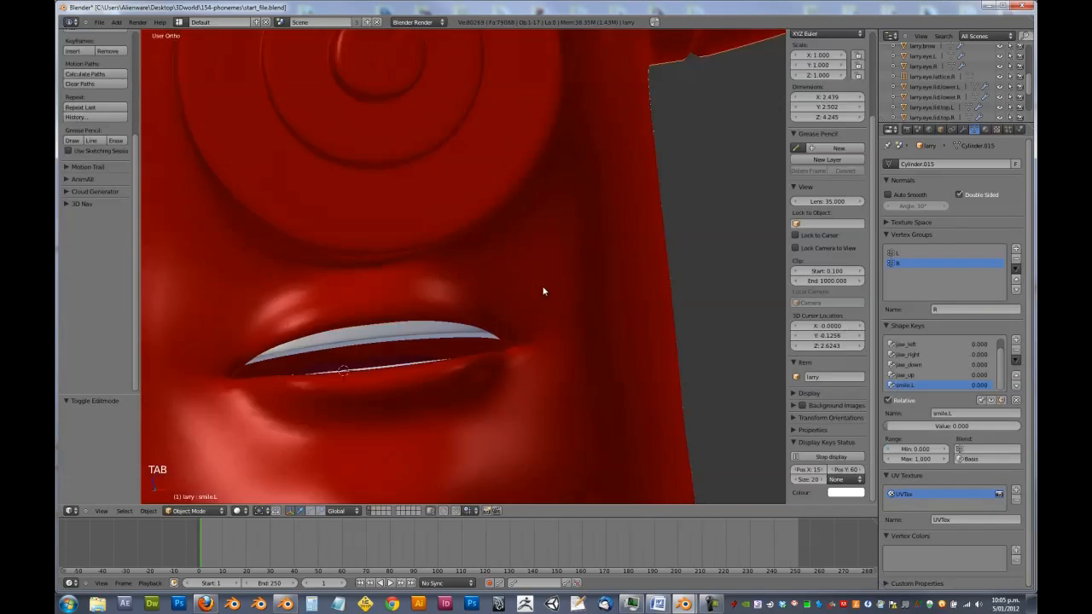
# Set the smile.L shape key's value to 1.000 and check the smile from the front and side
pyautogui.scroll(-3, 544, 293)
pyautogui.moveTo(910, 424); pyautogui.dragTo(1006, 426)
pyautogui.moveTo(555, 288); pyautogui.dragTo(482, 255, button='middle')
pyautogui.scroll(-5, 522, 315)
pyautogui.scroll(2, 581, 287)
pyautogui.scroll(2, 482, 255)
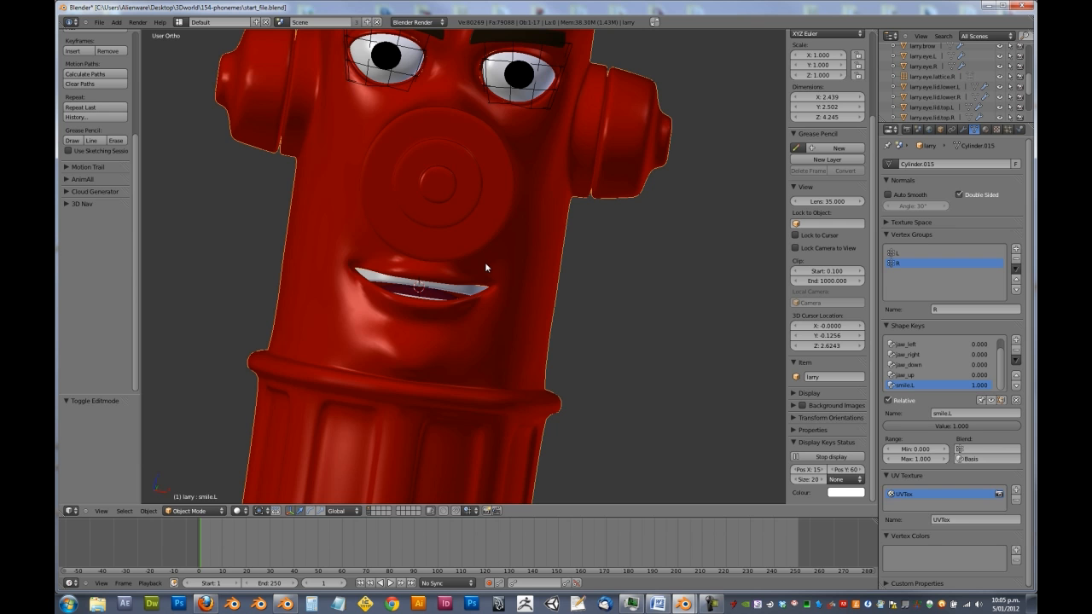
pyautogui.moveTo(485, 267); pyautogui.dragTo(297, 239, button='middle')
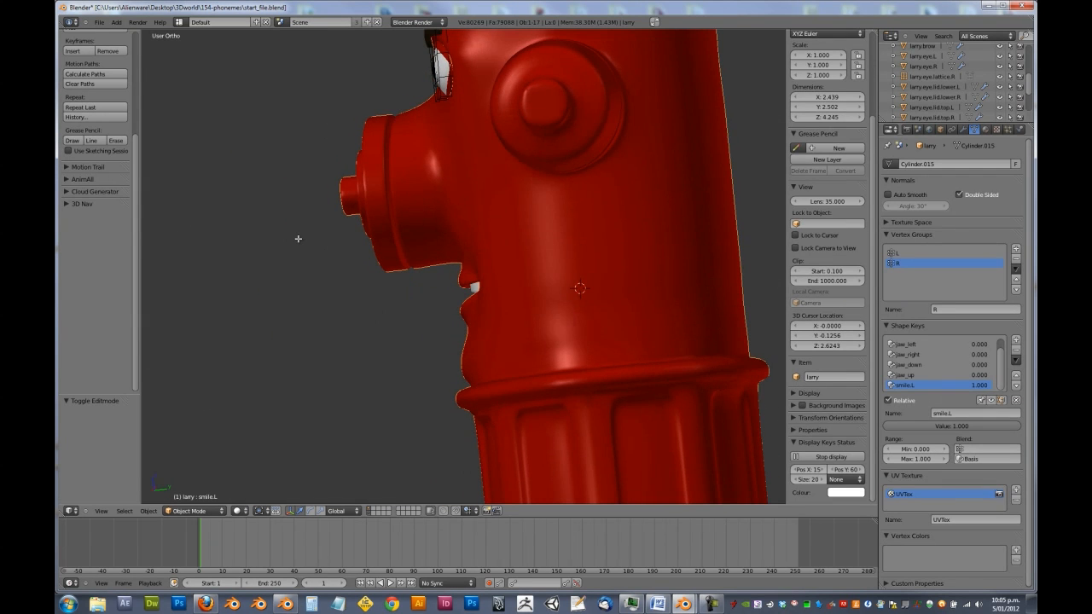
# In Edit Mode side view, box-select the lower lip vertices near the mouth corner and raise them about 0.006
pyautogui.press('KP_3')
pyautogui.press('Tab')
pyautogui.scroll(5, 512, 324)
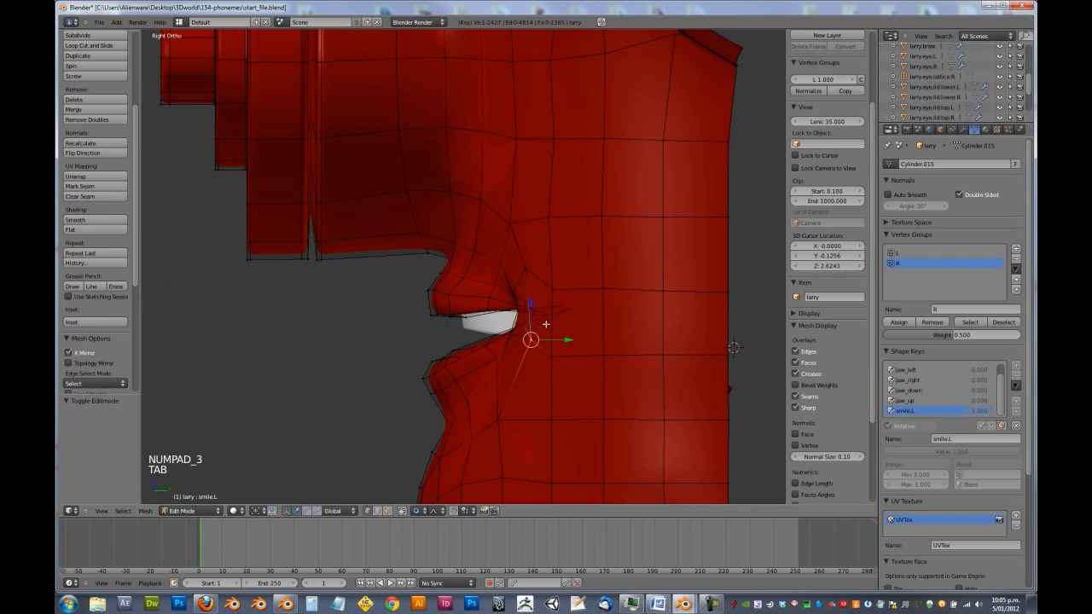
pyautogui.press('a')
pyautogui.press('a')
pyautogui.press('b')
pyautogui.moveTo(496, 324); pyautogui.dragTo(539, 348)
pyautogui.press('g')
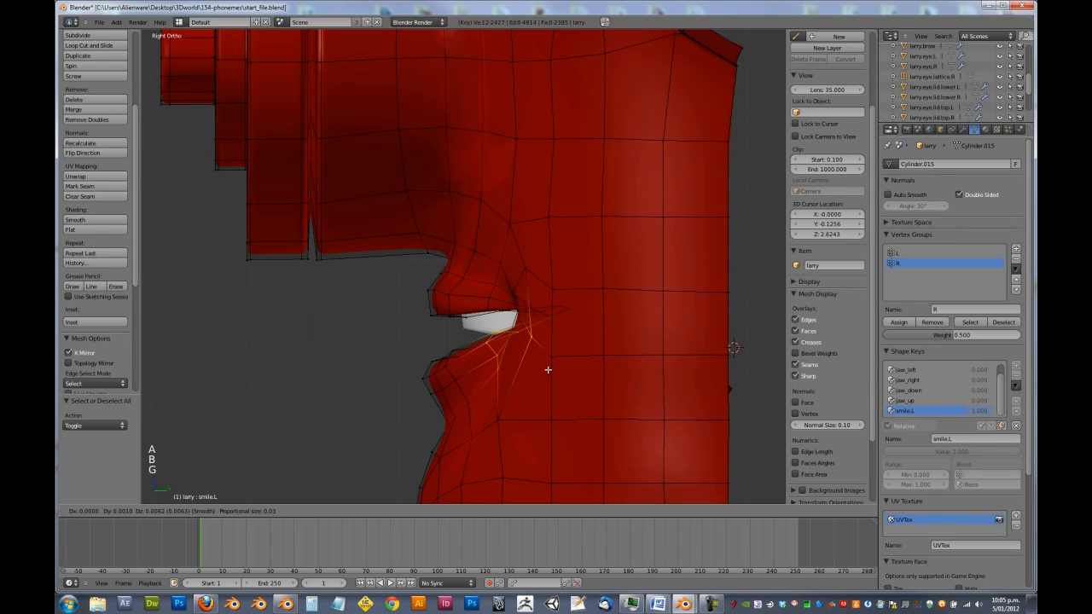
pyautogui.click(547, 370)
# Select the two cheek vertices above and below the mouth corner and move them about 0.008 forward
pyautogui.press('a')
pyautogui.rightClick(533, 341)
pyautogui.keyDown('shift'); pyautogui.rightClick(530, 266); pyautogui.keyUp('shift')
pyautogui.press('g')
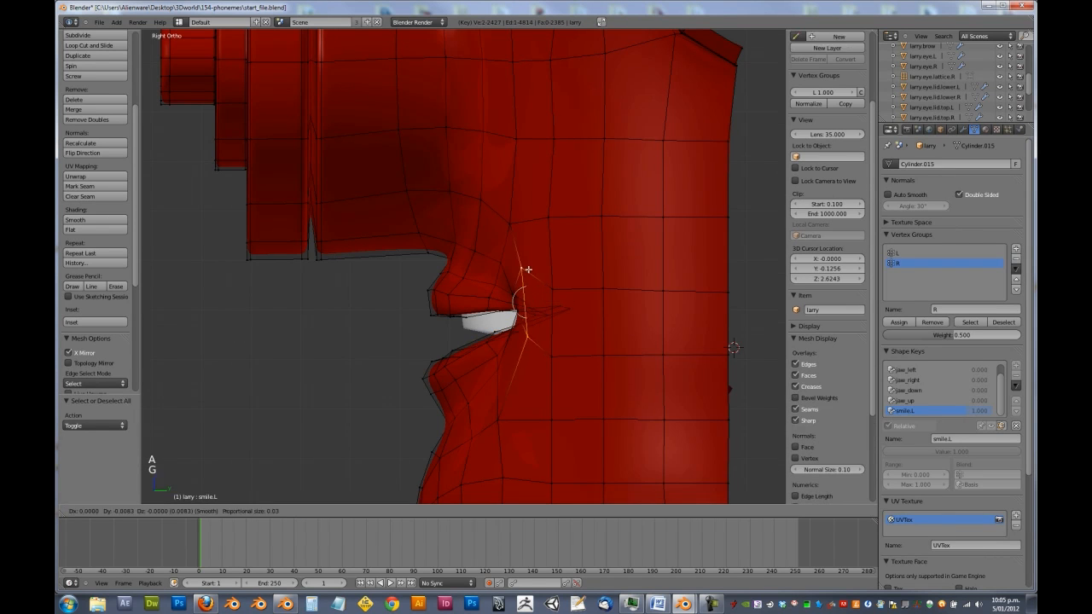
pyautogui.click(523, 271)
# Add the vertex next to the mouth corner to the selection, shift all three along X, and return to Object Mode
pyautogui.moveTo(462, 306); pyautogui.dragTo(566, 280, button='middle')
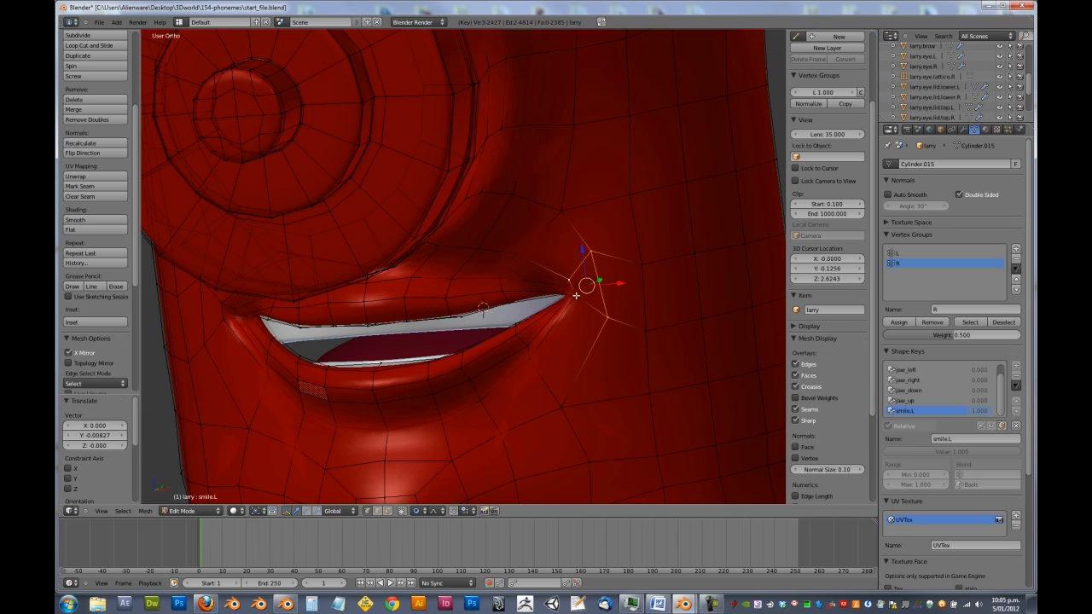
pyautogui.keyDown('shift'); pyautogui.rightClick(576, 295); pyautogui.keyUp('shift')
pyautogui.press('g')
pyautogui.press('x')
pyautogui.click(610, 287)
pyautogui.moveTo(609, 288); pyautogui.dragTo(528, 258, button='middle')
pyautogui.moveTo(619, 271); pyautogui.dragTo(612, 274)
pyautogui.press('Tab')
# Nudge two vertices beside the mouth corner slightly inward and down in Edit Mode, and return to Object Mode
pyautogui.moveTo(611, 274); pyautogui.dragTo(517, 310, button='middle')
pyautogui.scroll(-4, 515, 307)
pyautogui.moveTo(501, 273)
pyautogui.mouseDown(button='middle')
pyautogui.moveTo(479, 207)
pyautogui.moveTo(424, 239)
pyautogui.moveTo(426, 302)
pyautogui.moveTo(503, 276)
pyautogui.mouseUp(button='middle')
pyautogui.scroll(7, 512, 279)
pyautogui.press('Tab')
pyautogui.scroll(1, 587, 301)
pyautogui.rightClick(671, 295)
pyautogui.keyDown('shift'); pyautogui.rightClick(680, 329); pyautogui.keyUp('shift')
pyautogui.moveTo(692, 296); pyautogui.dragTo(682, 303)
pyautogui.press('Tab')
pyautogui.scroll(-6, 480, 236)
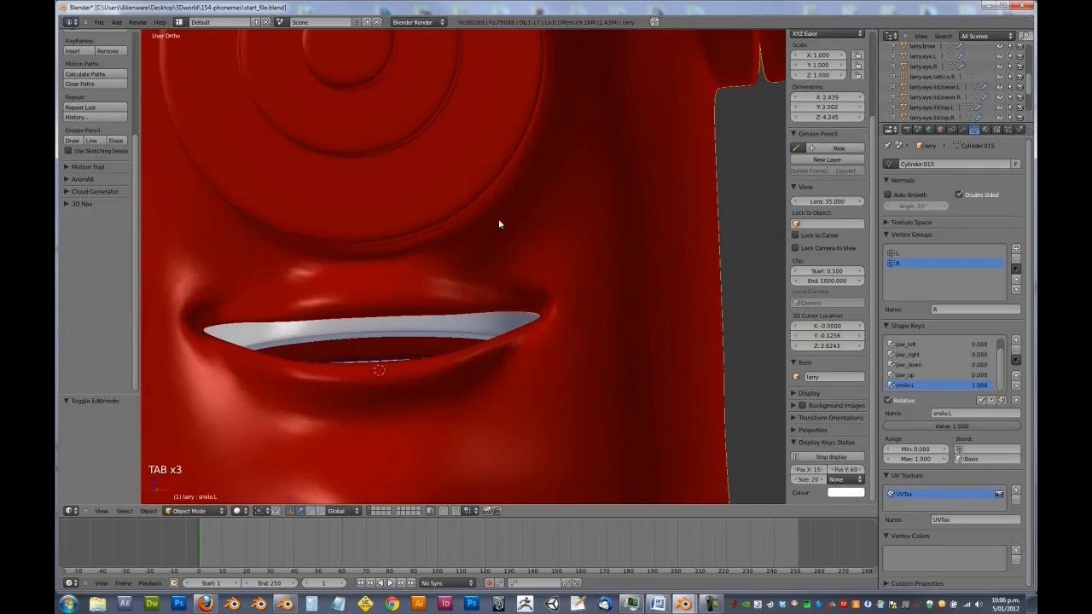
# Switch the hydrant mesh to Sculpt Mode and choose the Smooth brush
pyautogui.scroll(-2, 503, 247)
pyautogui.moveTo(503, 249); pyautogui.dragTo(464, 227, button='middle')
pyautogui.scroll(3, 512, 286)
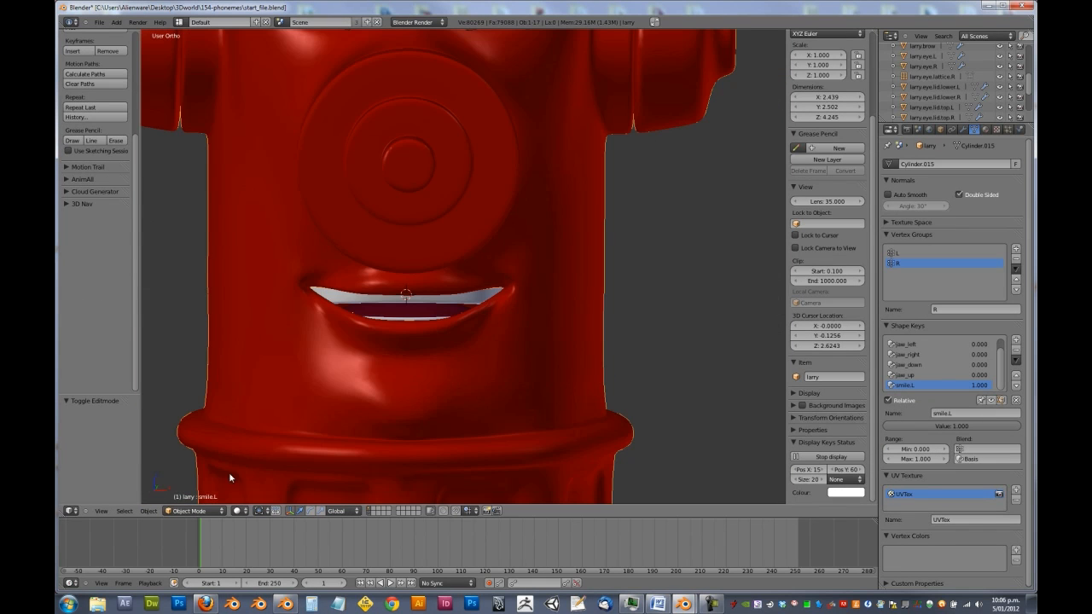
pyautogui.click(211, 510)
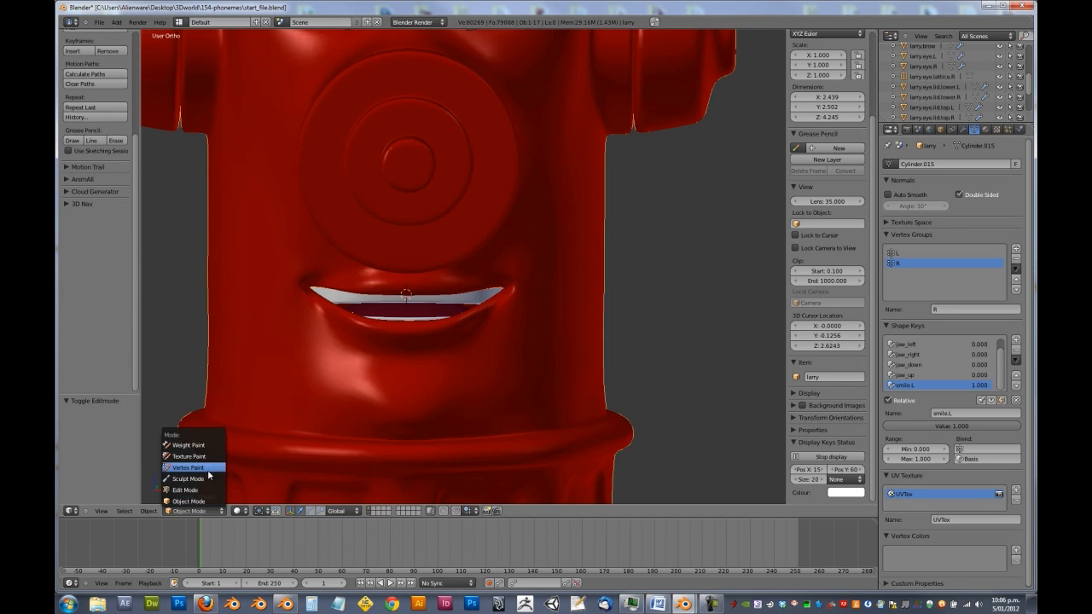
pyautogui.click(209, 479)
pyautogui.scroll(5, 81, 140)
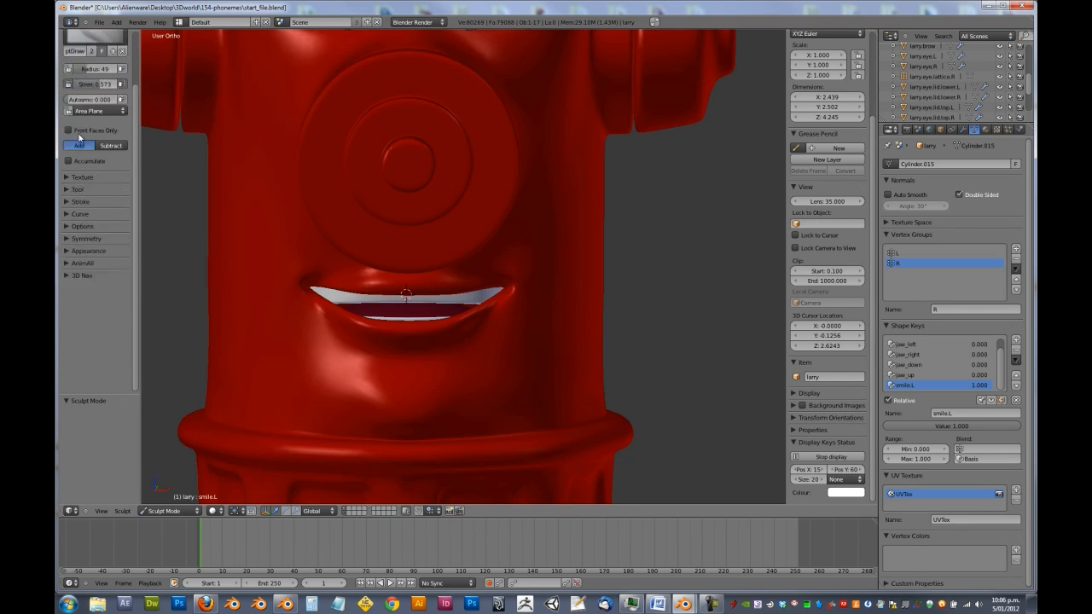
pyautogui.click(96, 75)
pyautogui.click(435, 188)
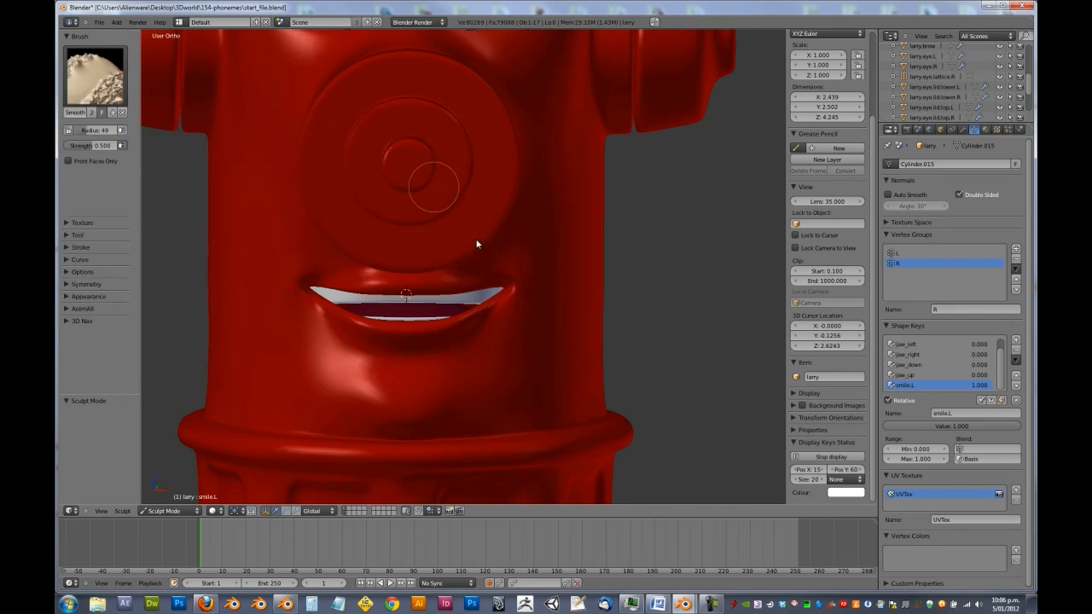
# Choose the Grab brush for the mouth corner and enlarge its radius to 116
pyautogui.scroll(5, 456, 260)
pyautogui.scroll(1, 465, 264)
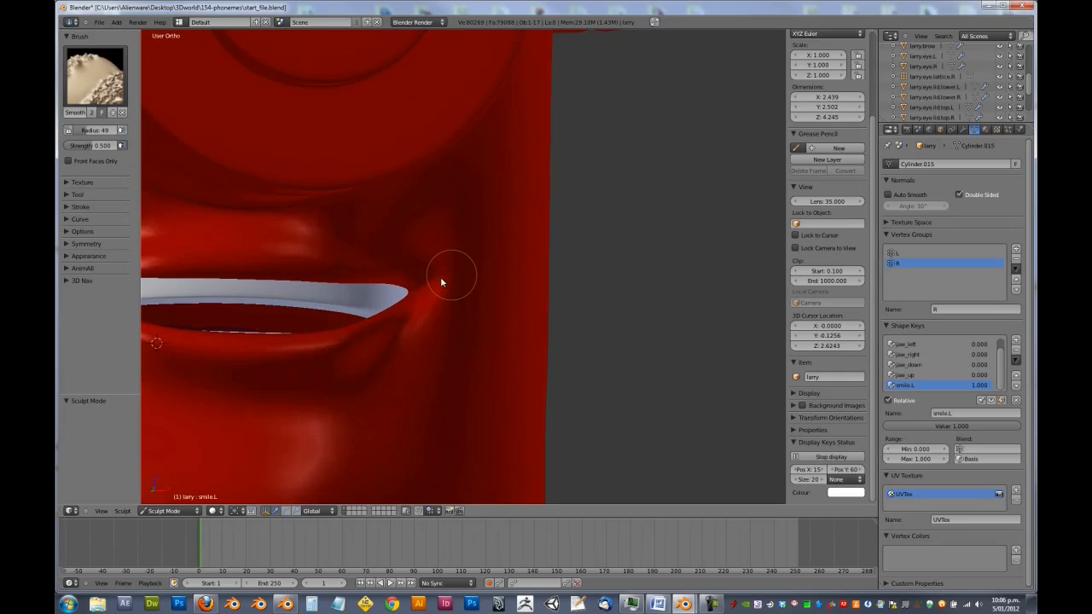
pyautogui.moveTo(424, 298)
pyautogui.mouseDown(button='middle')
pyautogui.moveTo(365, 322)
pyautogui.moveTo(626, 300)
pyautogui.moveTo(338, 280)
pyautogui.moveTo(170, 139)
pyautogui.mouseUp(button='middle')
pyautogui.click(95, 77)
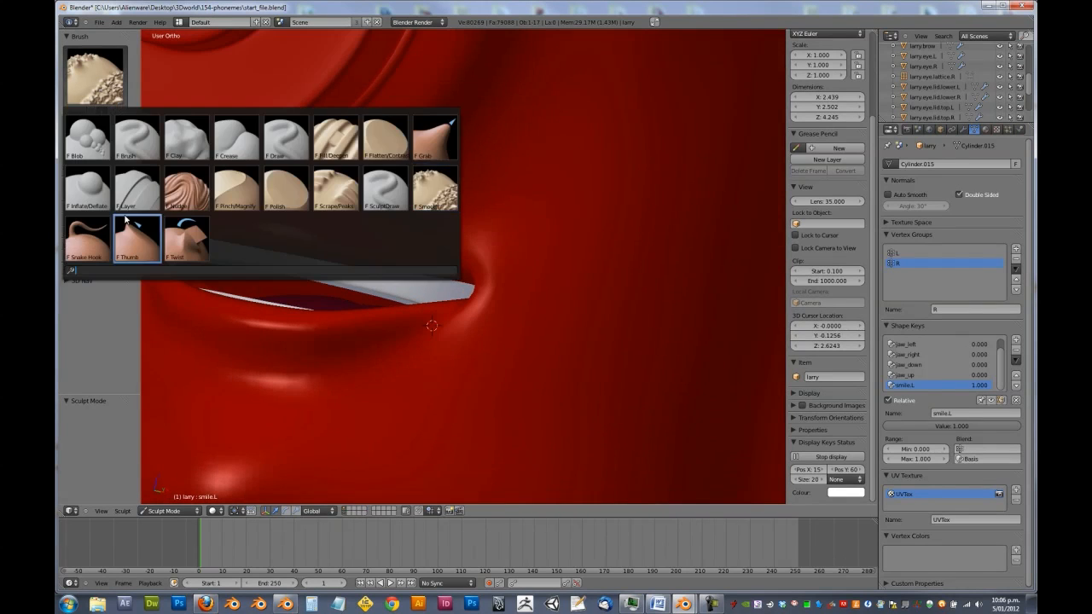
pyautogui.click(446, 149)
pyautogui.press('f')
pyautogui.moveTo(516, 328); pyautogui.dragTo(531, 331, button='middle')
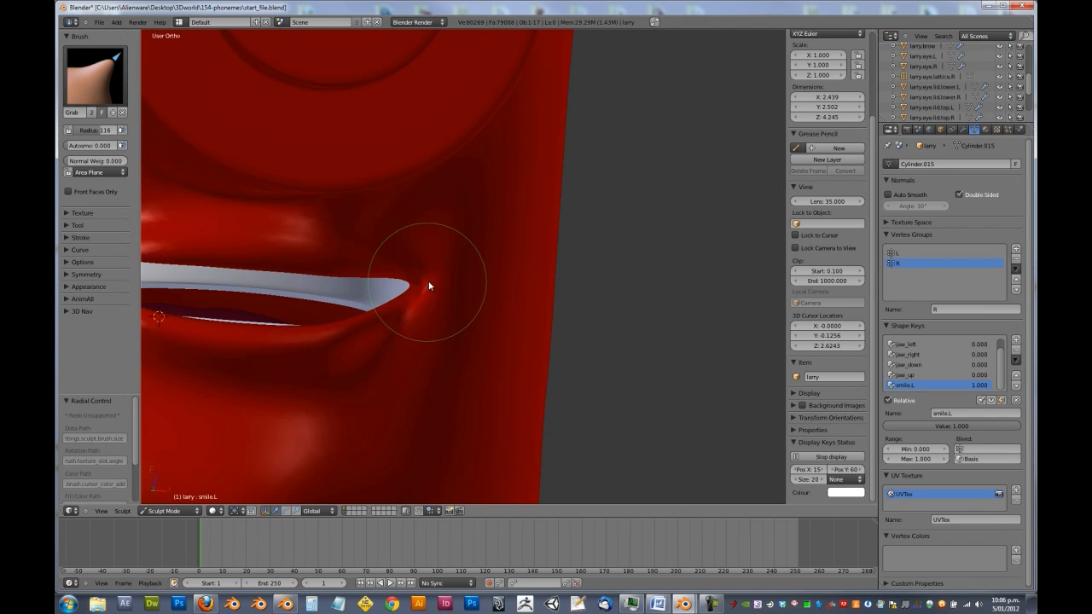
pyautogui.moveTo(429, 281)
pyautogui.mouseDown(button='middle')
pyautogui.moveTo(402, 285)
pyautogui.moveTo(479, 276)
pyautogui.mouseUp(button='middle')
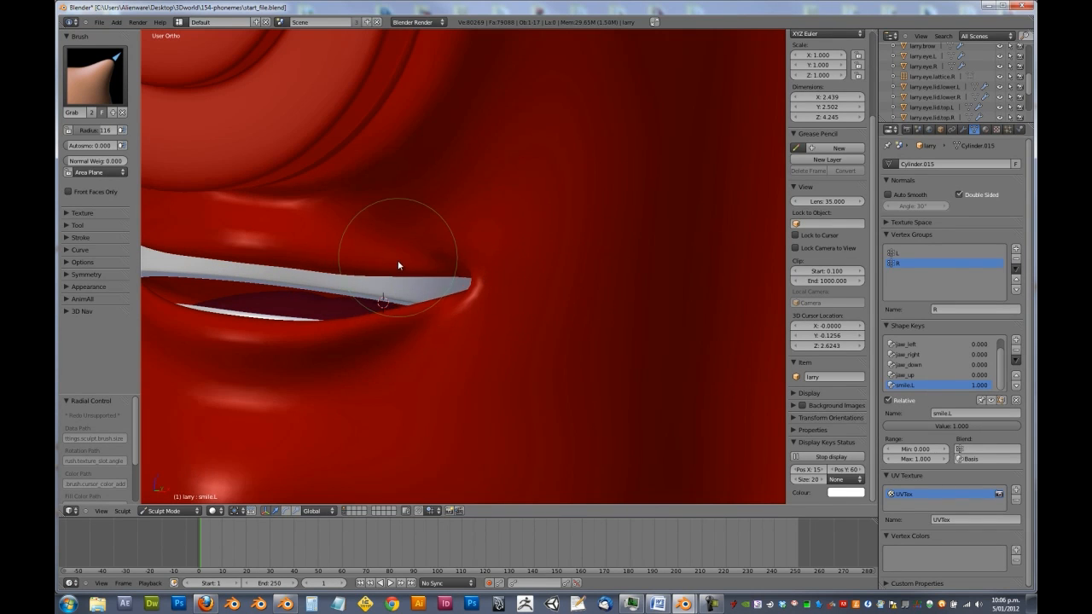
# Try to pull the upper lip near the mouth corner downward with the Grab brush
pyautogui.scroll(-4, 387, 265)
pyautogui.moveTo(387, 265)
pyautogui.mouseDown(button='middle')
pyautogui.moveTo(395, 283)
pyautogui.moveTo(463, 252)
pyautogui.mouseUp(button='middle')
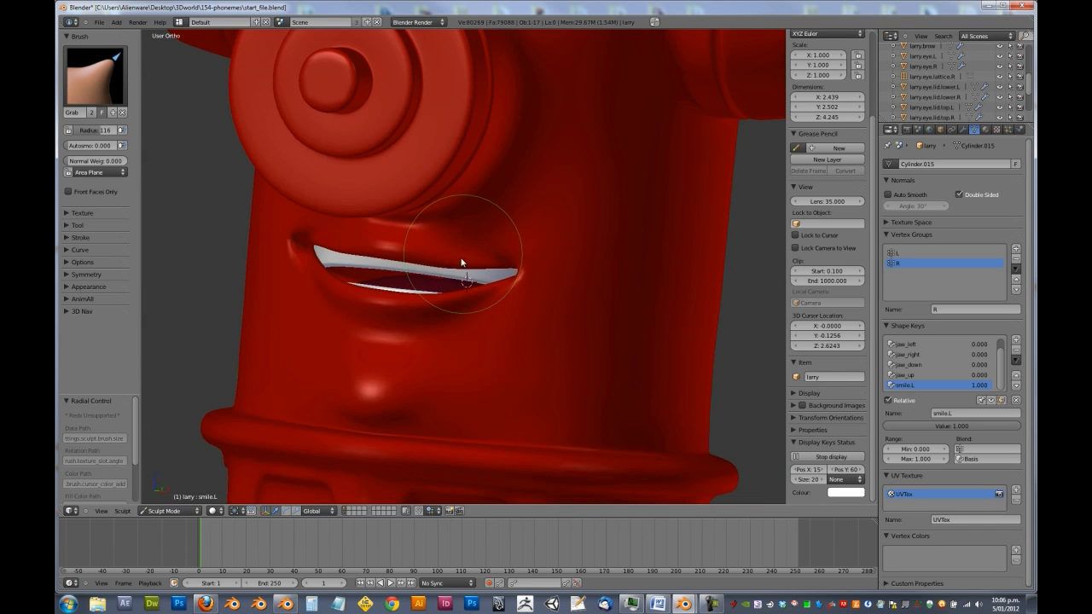
pyautogui.moveTo(462, 259); pyautogui.dragTo(455, 283)
pyautogui.moveTo(412, 322); pyautogui.dragTo(481, 295, button='middle')
# Undo the Grab strokes made around the mouth corner
pyautogui.hotkey('ctrl', 'z')
pyautogui.hotkey('ctrl', 'z')
pyautogui.hotkey('ctrl', 'z')
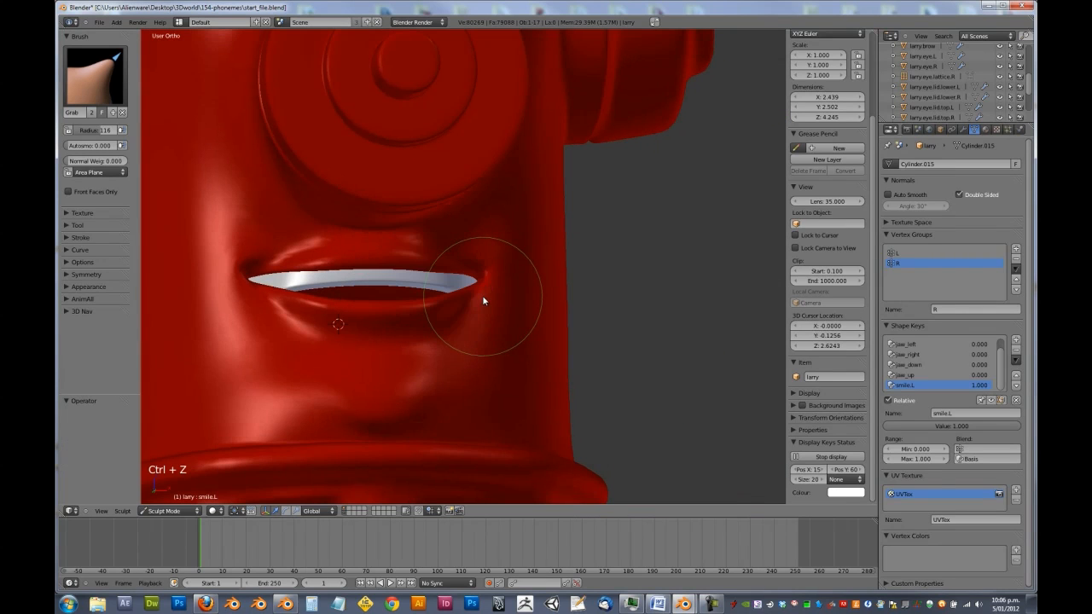
pyautogui.hotkey('ctrl', 'z')
pyautogui.hotkey('ctrl', 'z')
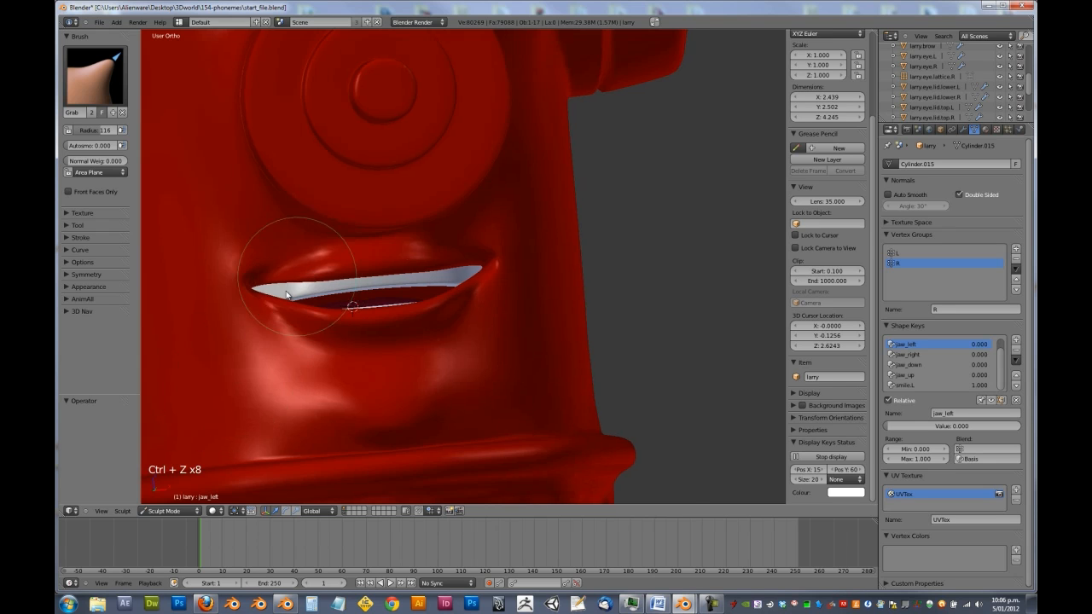
pyautogui.hotkey('ctrl', 'z')
# Expand the sculpt Symmetry settings and inspect the mirror axes and the mouth corner up close
pyautogui.click(71, 225)
pyautogui.click(70, 225)
pyautogui.click(73, 274)
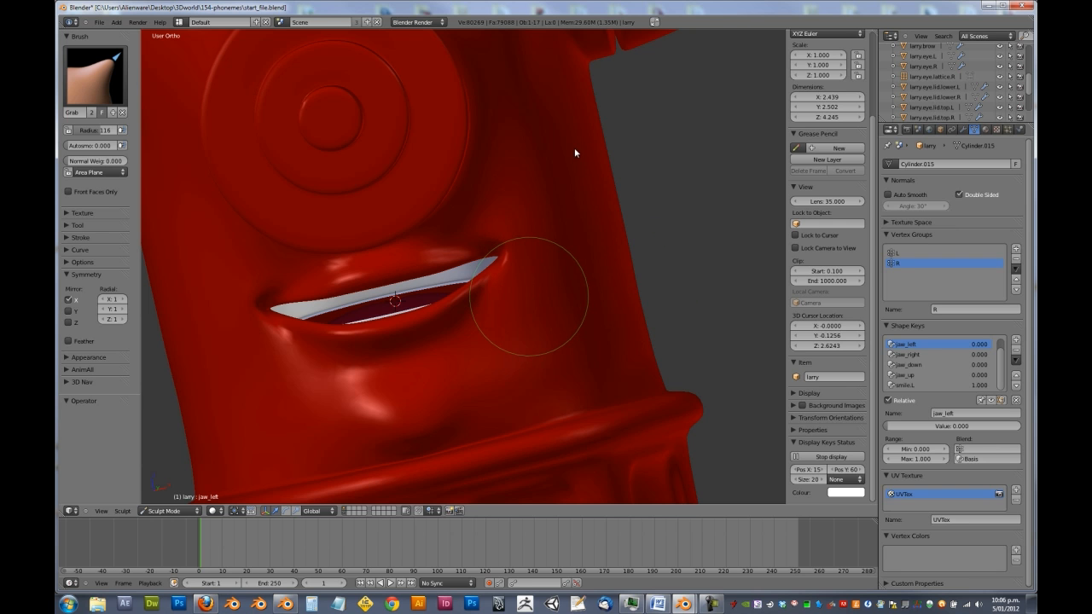
pyautogui.moveTo(532, 245)
pyautogui.mouseDown(button='middle')
pyautogui.moveTo(555, 215)
pyautogui.moveTo(545, 273)
pyautogui.mouseUp(button='middle')
pyautogui.scroll(3, 545, 273)
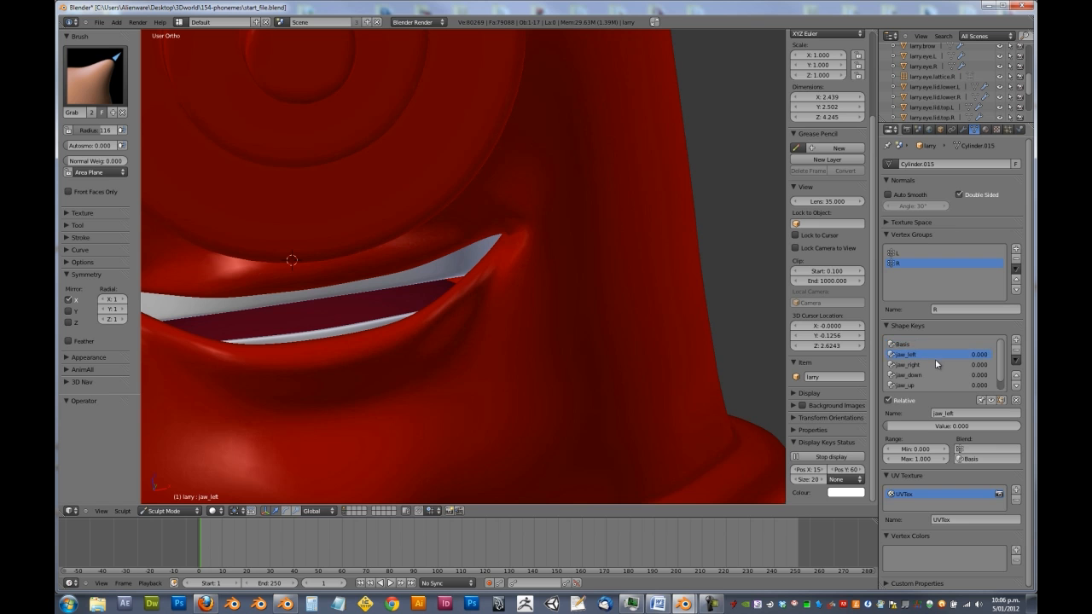
# Preview the jaw_left shape key at 1.000, reset it to 0.000, and reselect smile.L
pyautogui.click(906, 386)
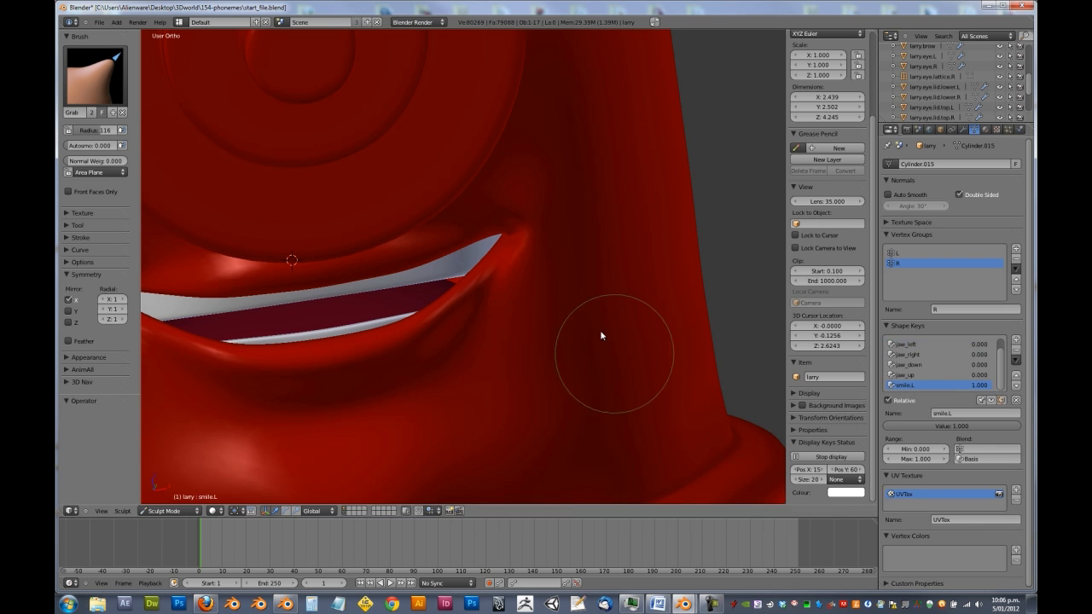
pyautogui.click(900, 344)
pyautogui.moveTo(947, 425); pyautogui.dragTo(1020, 426)
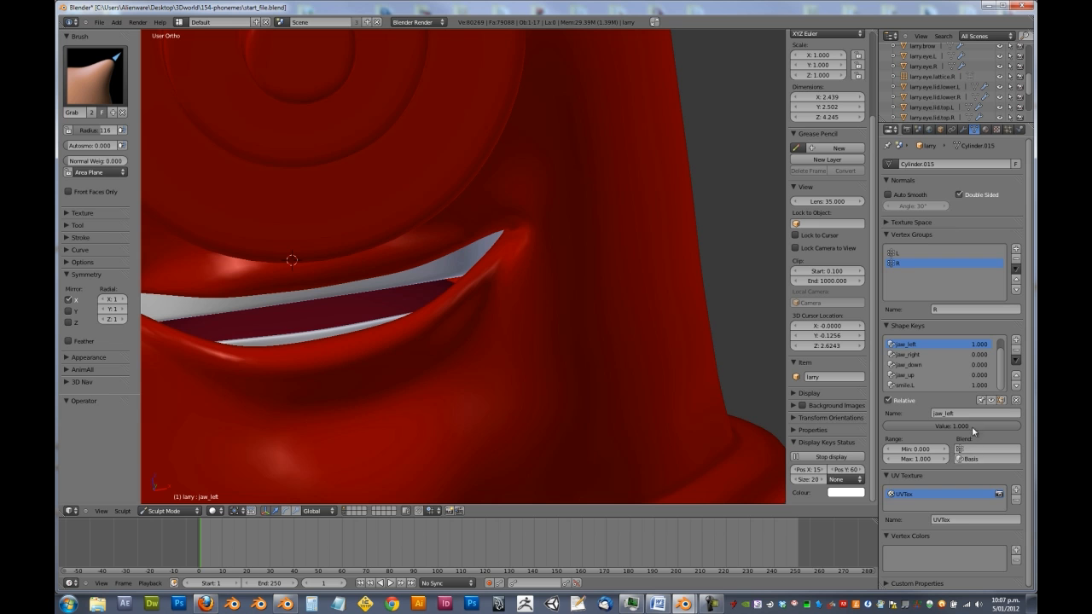
pyautogui.moveTo(925, 427); pyautogui.dragTo(791, 433)
pyautogui.click(913, 388)
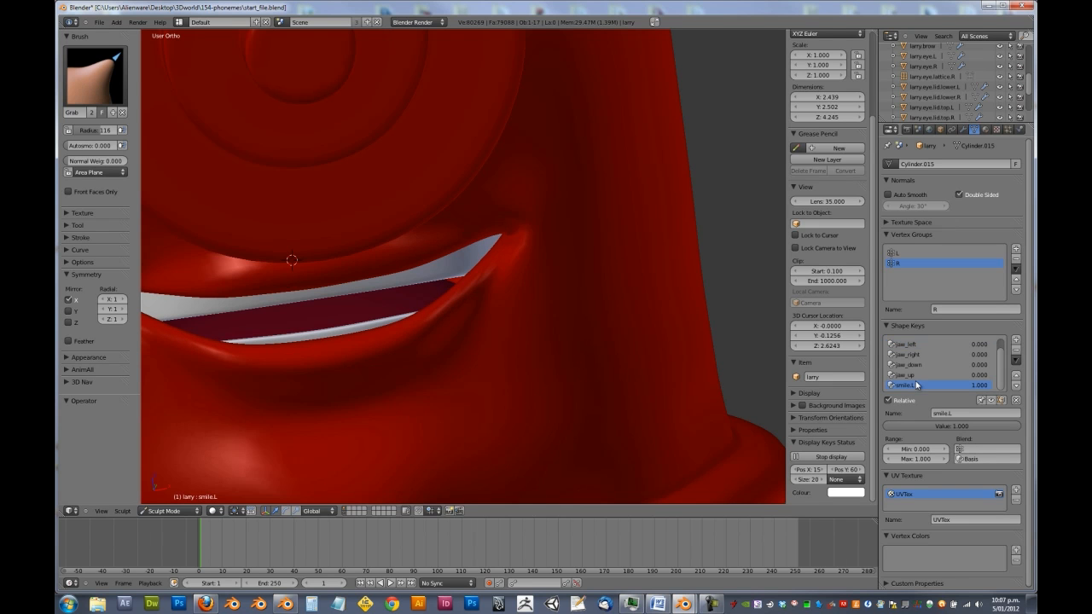
# Undo the recent shape key changes and sculpt strokes step by step
pyautogui.hotkey('ctrl', 'z')
pyautogui.hotkey('ctrl', 'z')
pyautogui.hotkey('ctrl', 'z')
pyautogui.hotkey('ctrl', 'z')
pyautogui.hotkey('ctrl', 'z')
pyautogui.hotkey('ctrl', 'z')
pyautogui.hotkey('ctrl', 'z')
pyautogui.hotkey('ctrl', 'z')
pyautogui.hotkey('ctrl', 'z')
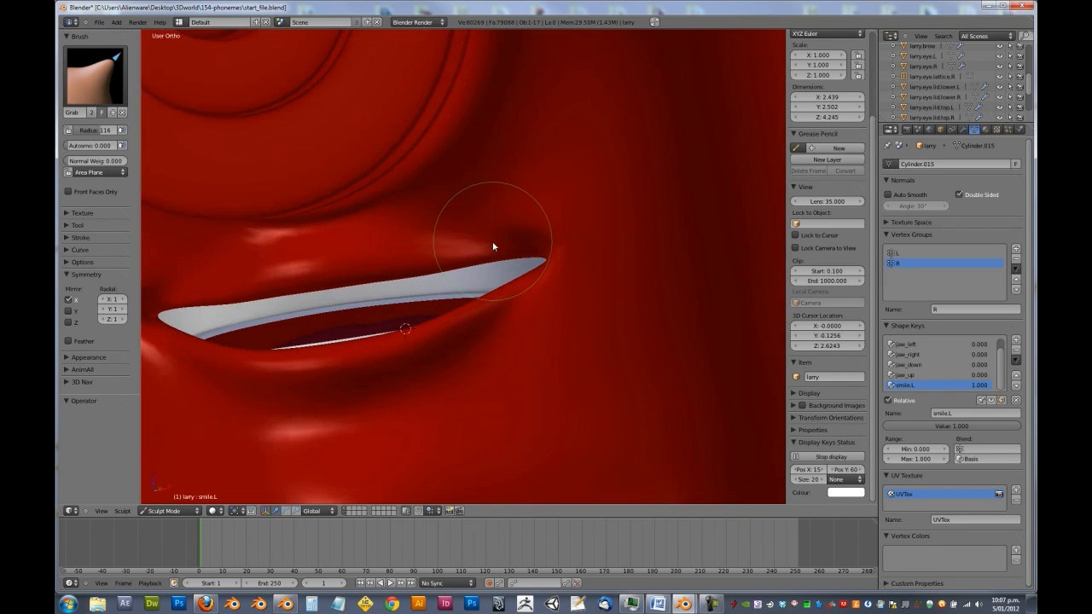
# Pull the skin at the smile.L mouth corner outward and slightly down with the Grab brush
pyautogui.moveTo(495, 244); pyautogui.dragTo(537, 271)
pyautogui.moveTo(553, 259); pyautogui.dragTo(588, 225, button='middle')
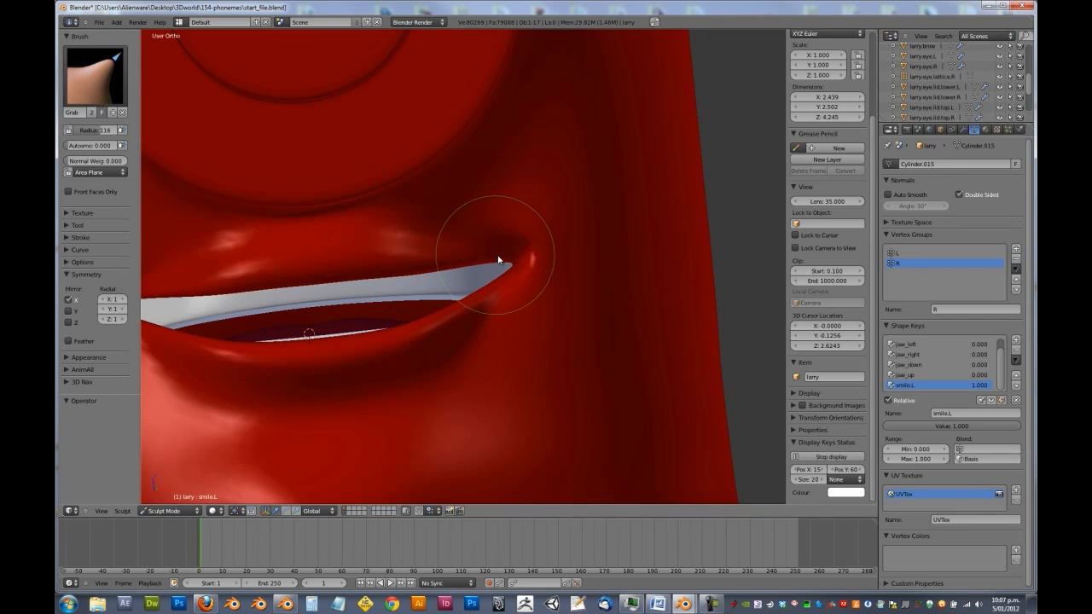
pyautogui.scroll(-2, 502, 260)
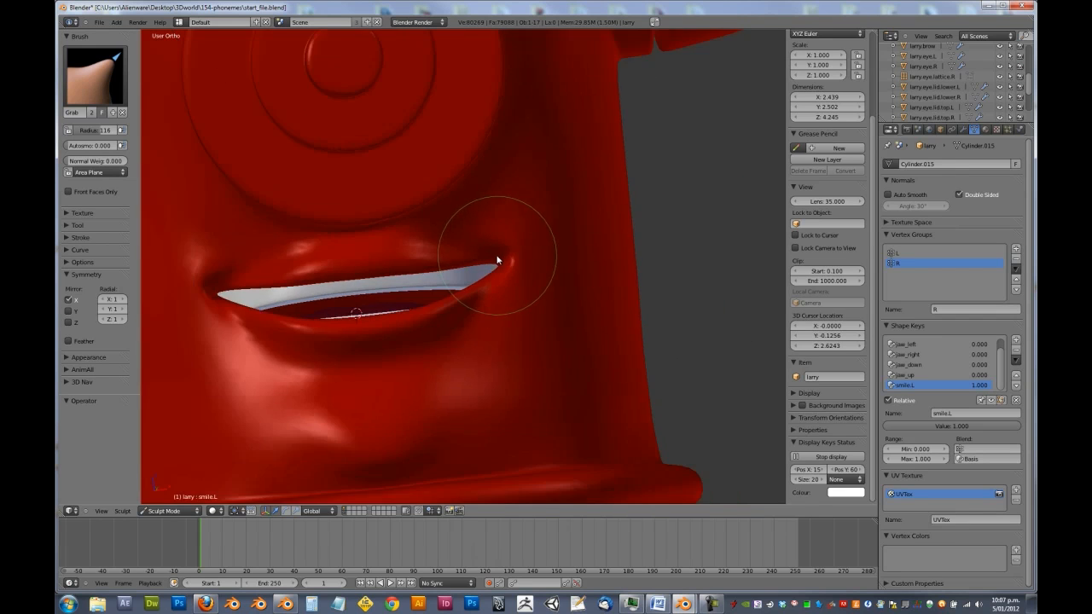
# Choose the Smooth brush and even out the surface around the mouth corner
pyautogui.click(94, 77)
pyautogui.click(419, 200)
pyautogui.moveTo(517, 263)
pyautogui.mouseDown(button='middle')
pyautogui.moveTo(571, 199)
pyautogui.moveTo(598, 290)
pyautogui.moveTo(532, 300)
pyautogui.mouseUp(button='middle')
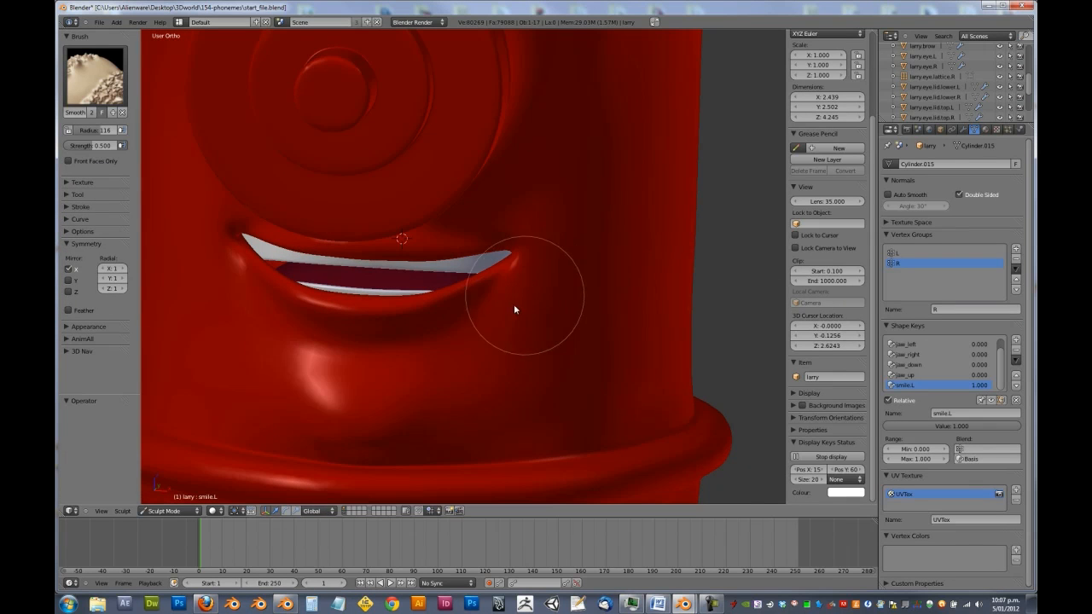
# Switch back to the Grab brush and pull the mouth corner slightly outward
pyautogui.click(94, 77)
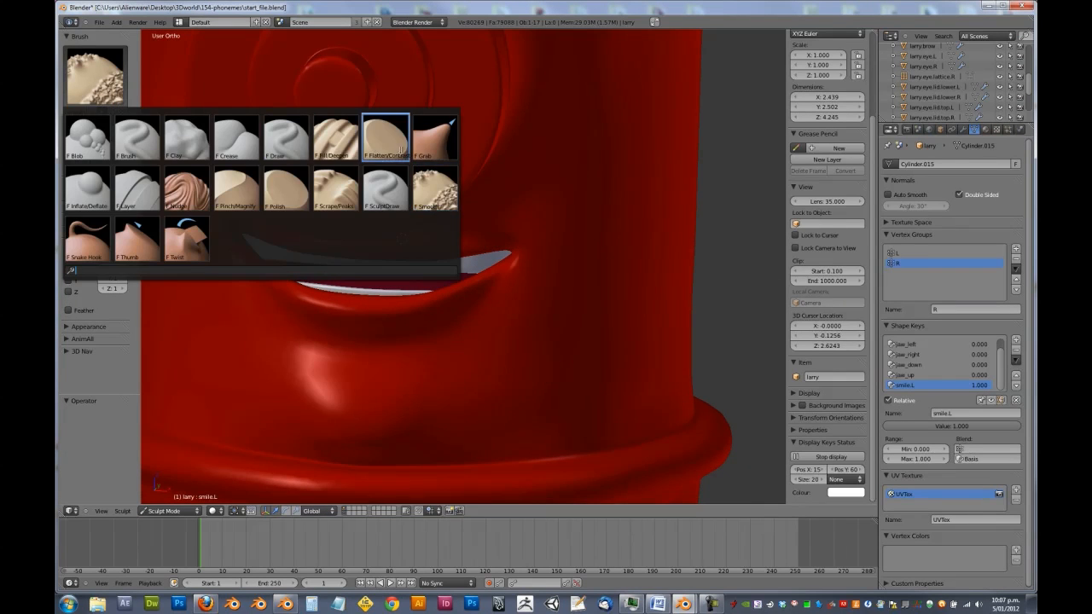
pyautogui.click(436, 139)
pyautogui.moveTo(516, 263); pyautogui.dragTo(522, 262)
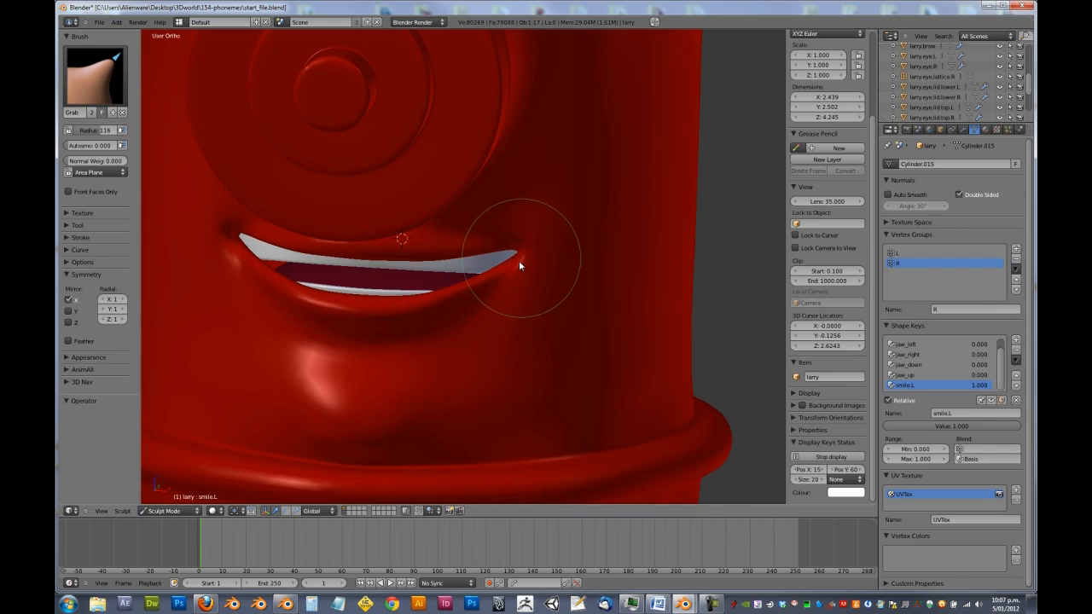
# Choose the Inflate/Deflate brush and inflate the skin at the mouth corner
pyautogui.moveTo(555, 227)
pyautogui.mouseDown(button='middle')
pyautogui.moveTo(627, 156)
pyautogui.moveTo(499, 256)
pyautogui.moveTo(556, 241)
pyautogui.mouseUp(button='middle')
pyautogui.scroll(3, 589, 222)
pyautogui.moveTo(614, 180)
pyautogui.mouseDown(button='middle')
pyautogui.moveTo(598, 141)
pyautogui.moveTo(546, 153)
pyautogui.mouseUp(button='middle')
pyautogui.click(95, 76)
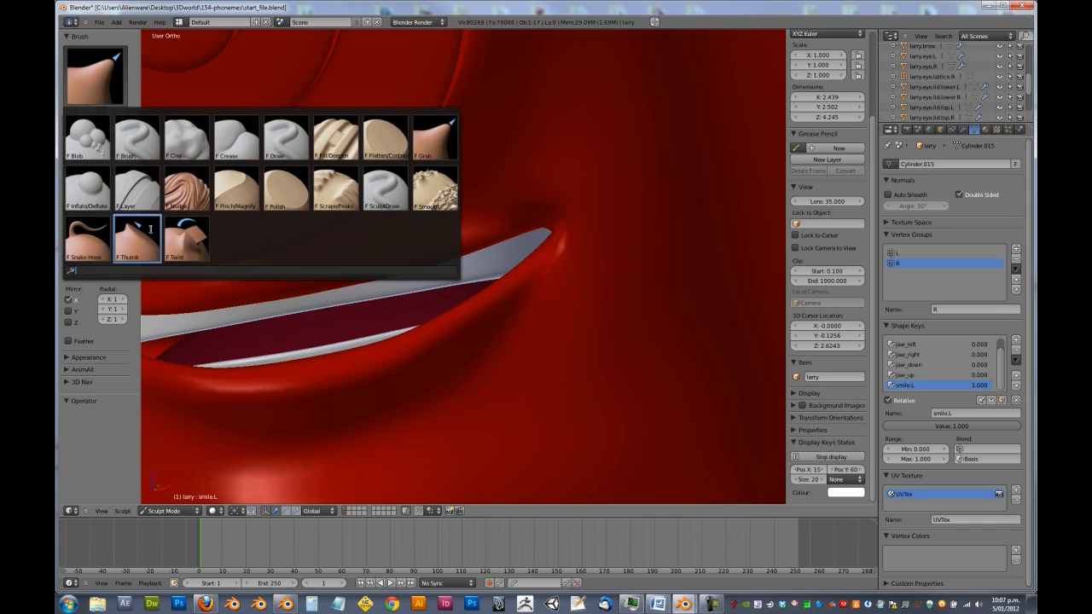
pyautogui.click(83, 183)
pyautogui.moveTo(465, 283); pyautogui.dragTo(512, 259, button='middle')
pyautogui.moveTo(464, 270)
pyautogui.mouseDown()
pyautogui.moveTo(483, 259)
pyautogui.moveTo(490, 273)
pyautogui.mouseUp()
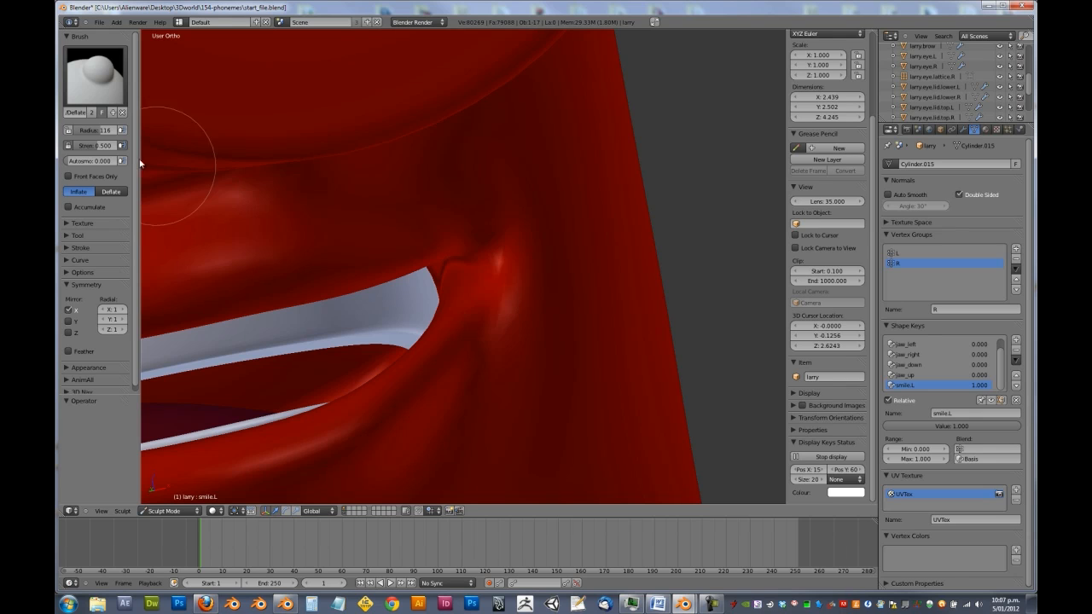
# Set the Inflate brush's strength to 0.573 and puff up the crease beside the mouth corner
pyautogui.moveTo(109, 149); pyautogui.dragTo(113, 149)
pyautogui.moveTo(469, 269); pyautogui.dragTo(470, 278)
pyautogui.moveTo(471, 277)
pyautogui.mouseDown(button='middle')
pyautogui.moveTo(449, 241)
pyautogui.moveTo(456, 231)
pyautogui.mouseUp(button='middle')
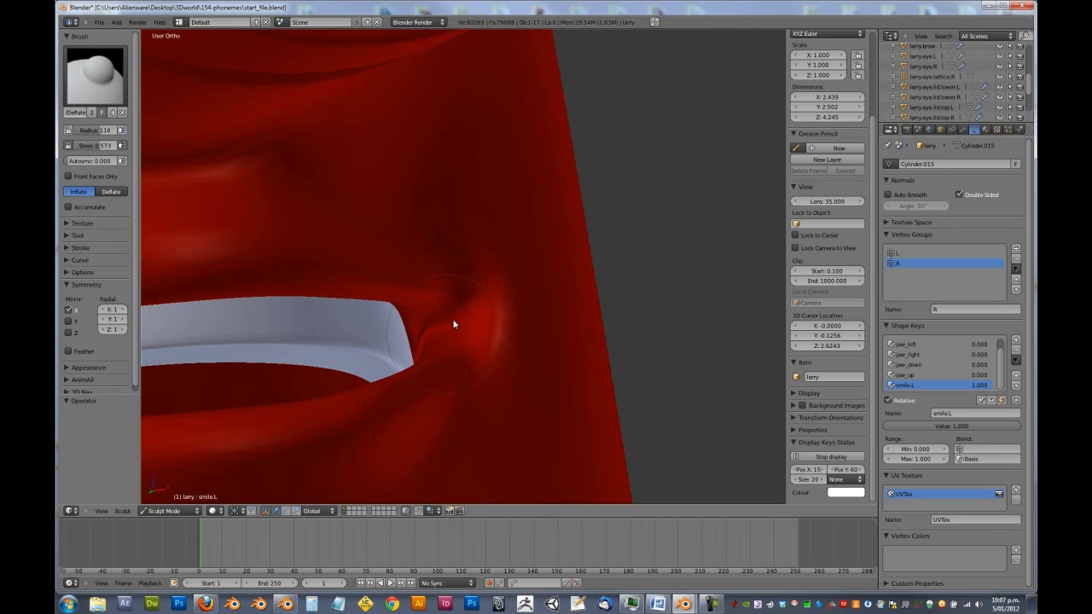
pyautogui.moveTo(448, 308)
pyautogui.mouseDown()
pyautogui.moveTo(435, 297)
pyautogui.moveTo(435, 309)
pyautogui.moveTo(449, 307)
pyautogui.mouseUp()
pyautogui.moveTo(457, 288)
pyautogui.mouseDown(button='middle')
pyautogui.moveTo(383, 328)
pyautogui.moveTo(506, 331)
pyautogui.moveTo(494, 334)
pyautogui.mouseUp(button='middle')
pyautogui.scroll(-3, 494, 334)
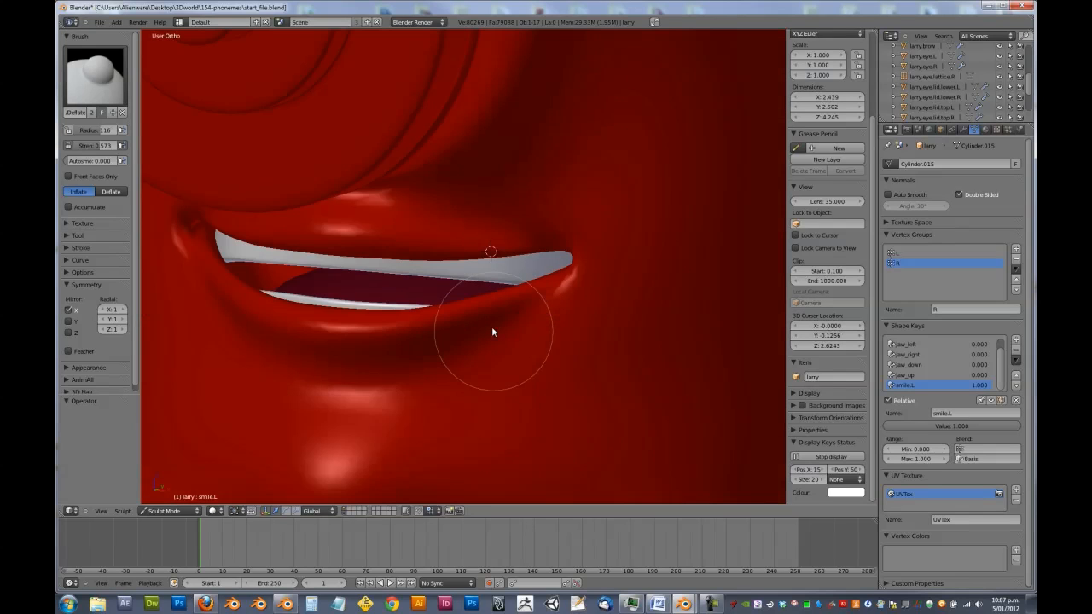
# Return to the Grab brush, adjust the mouth corner, and check the smile from the front and side
pyautogui.click(96, 77)
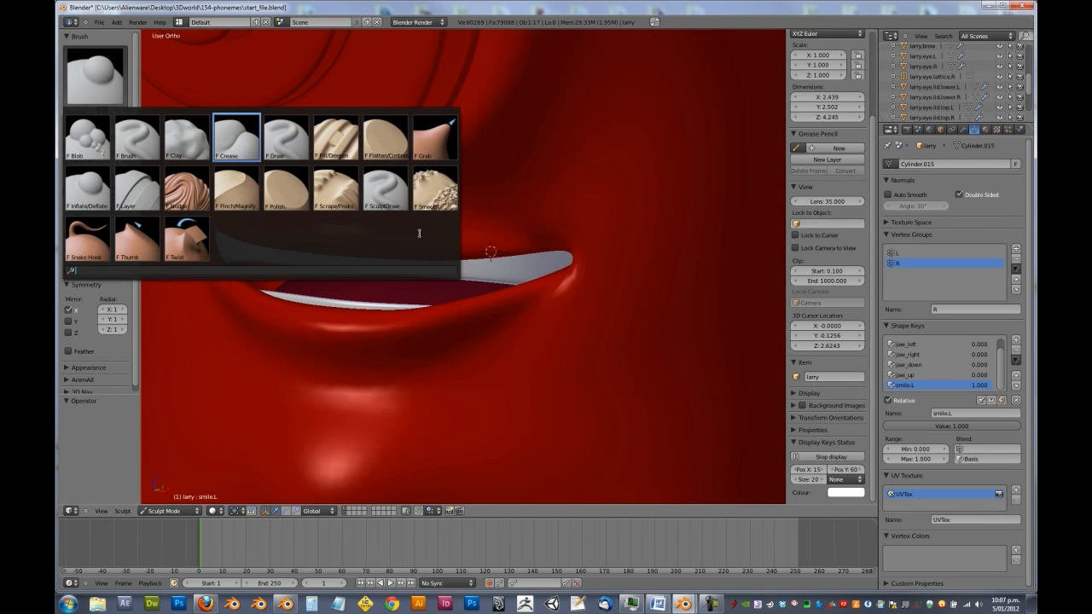
pyautogui.click(437, 191)
pyautogui.click(95, 77)
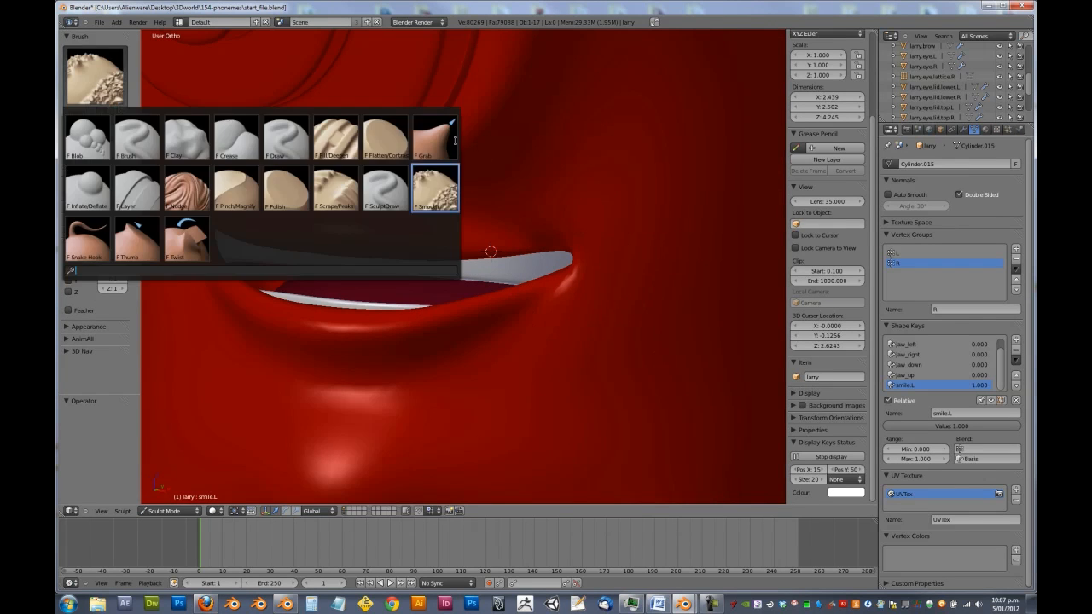
pyautogui.click(426, 138)
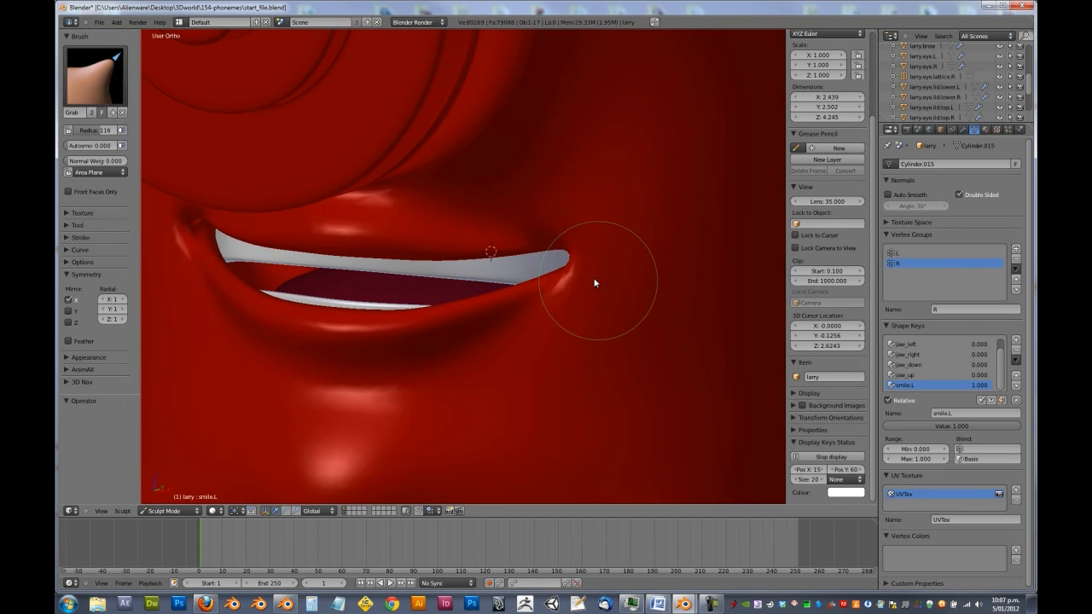
pyautogui.scroll(-8, 546, 286)
pyautogui.moveTo(407, 276); pyautogui.dragTo(450, 242, button='middle')
pyautogui.scroll(3, 451, 259)
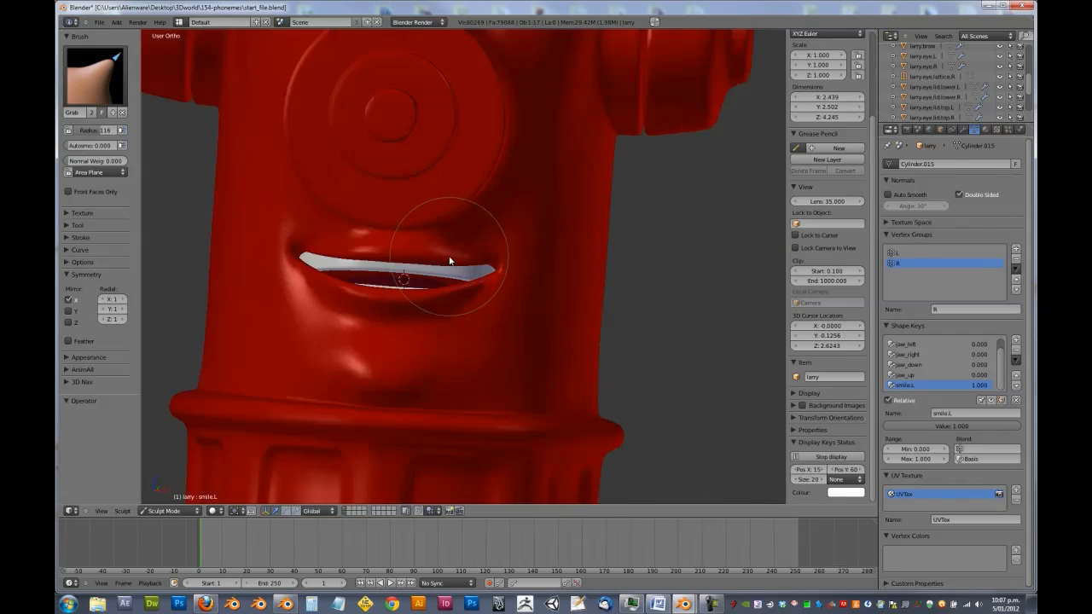
pyautogui.moveTo(449, 339); pyautogui.dragTo(385, 327, button='middle')
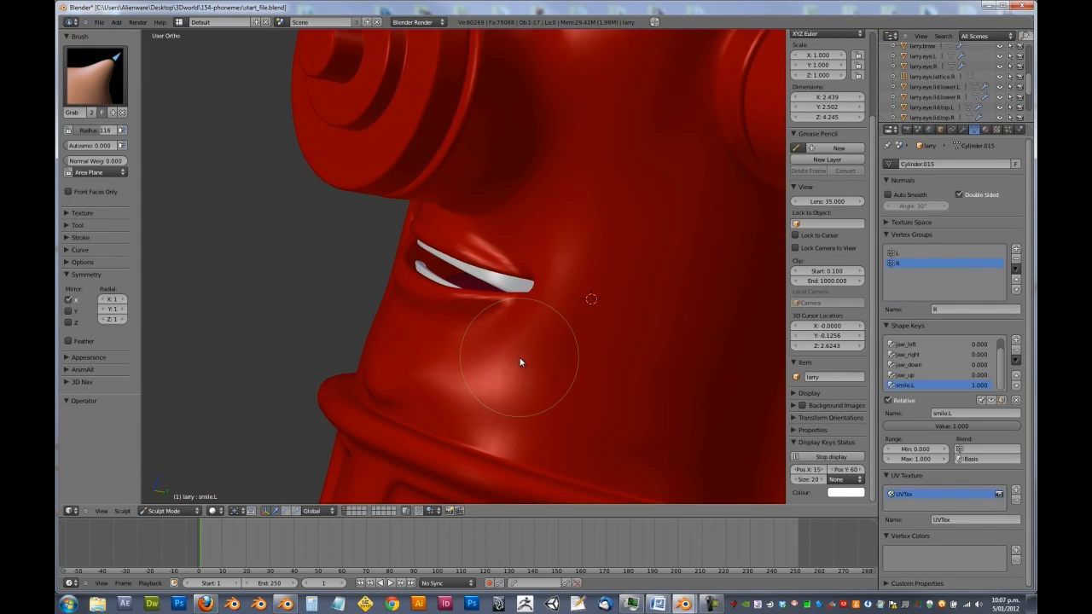
pyautogui.moveTo(546, 405)
pyautogui.mouseDown(button='middle')
pyautogui.moveTo(573, 385)
pyautogui.moveTo(450, 376)
pyautogui.moveTo(505, 318)
pyautogui.mouseUp(button='middle')
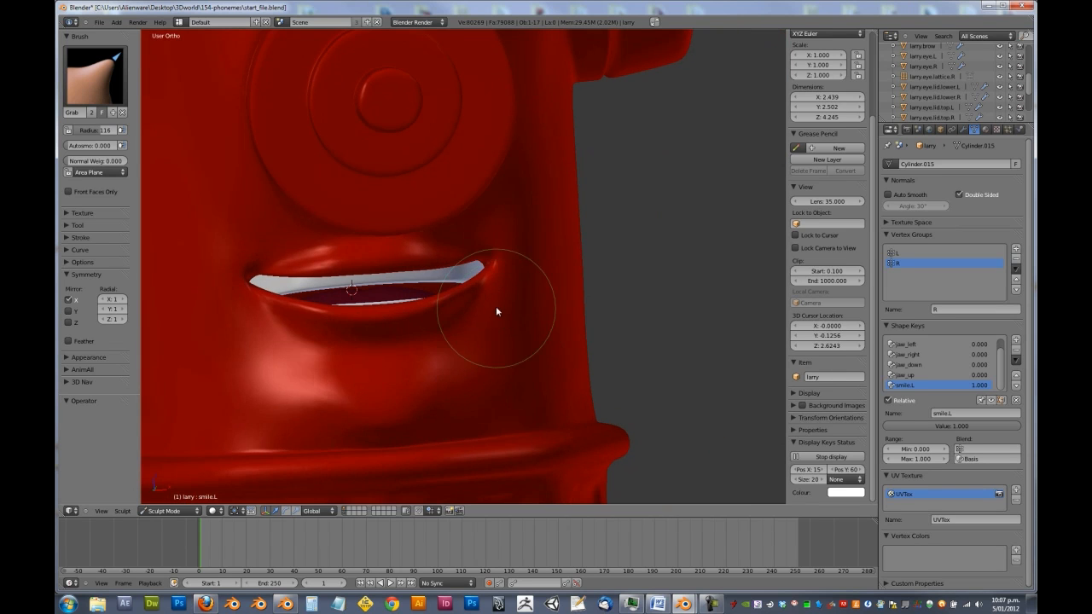
# Nudge the mouth corner with the Grab brush, return to Object Mode, and view the smile from the front
pyautogui.moveTo(465, 255); pyautogui.dragTo(470, 265)
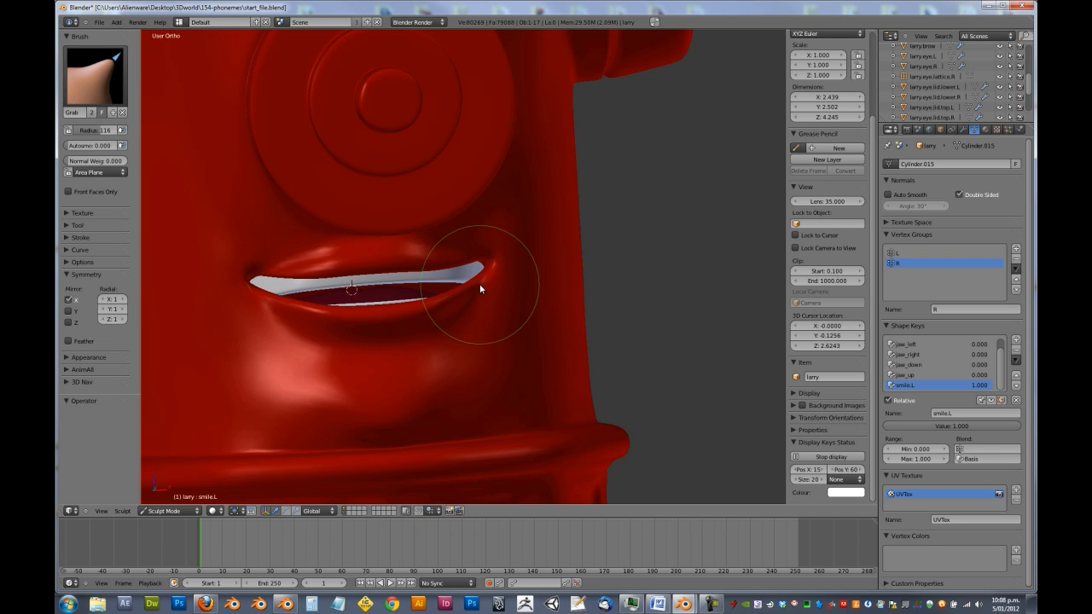
pyautogui.moveTo(509, 298); pyautogui.dragTo(470, 349, button='middle')
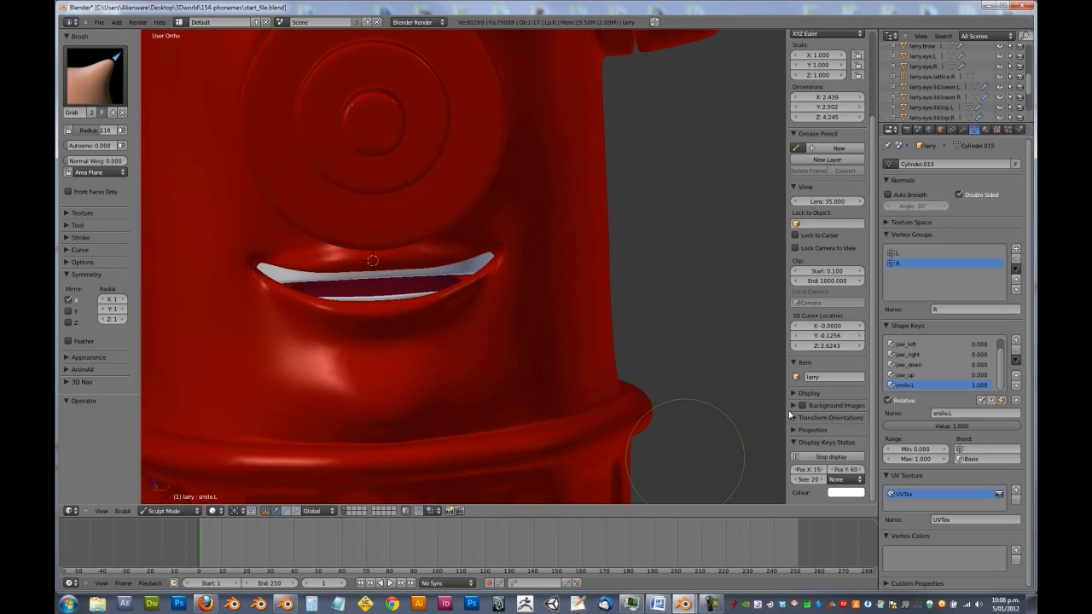
pyautogui.click(193, 511)
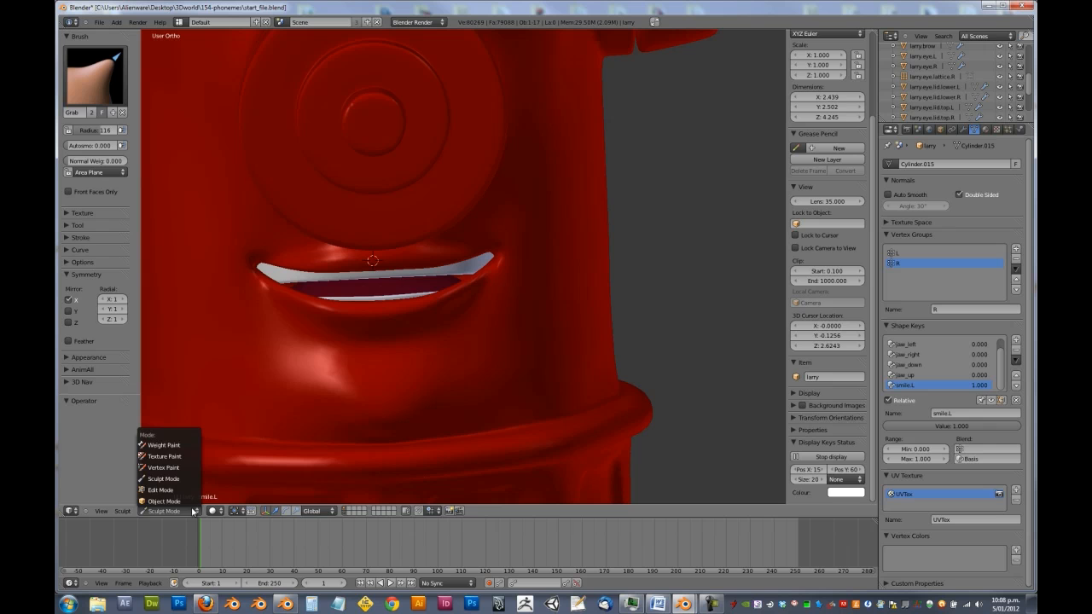
pyautogui.click(164, 500)
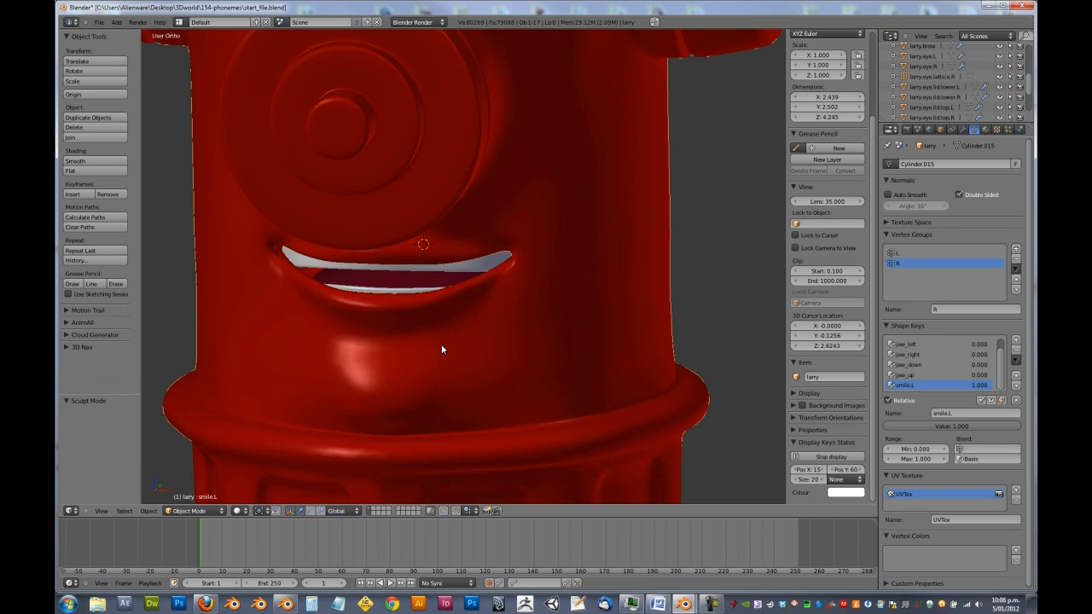
pyautogui.scroll(-5, 441, 344)
pyautogui.press('KP_1')
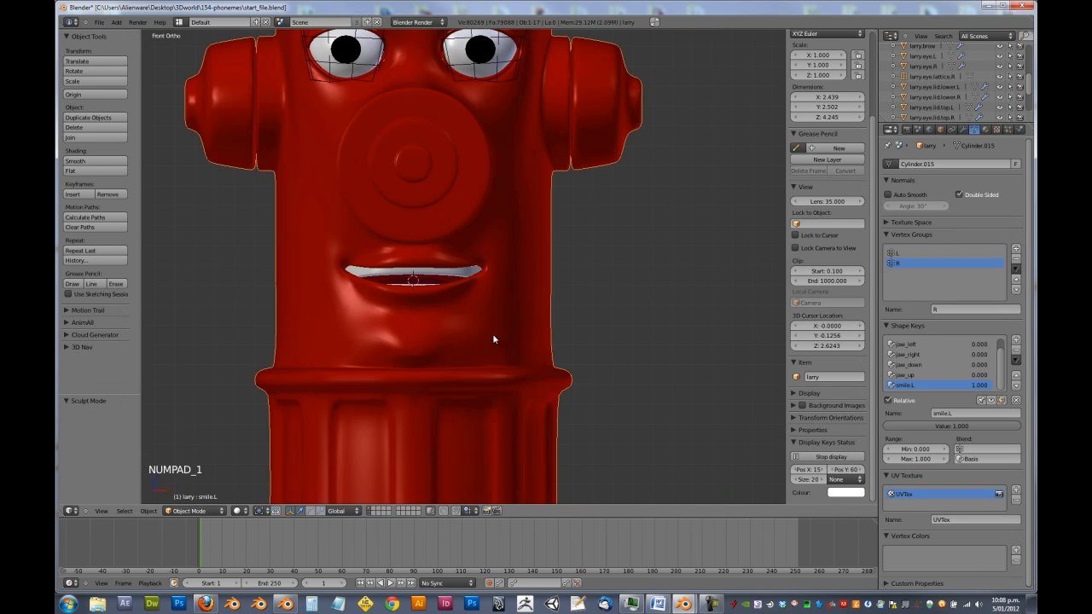
# Enter Edit Mode, select only the upper lip vertices beside the mouth corner, and shift them slightly
pyautogui.press('Tab')
pyautogui.scroll(3, 491, 260)
pyautogui.press('a')
pyautogui.press('a')
pyautogui.press('b')
pyautogui.moveTo(463, 247); pyautogui.dragTo(482, 269)
pyautogui.press('g')
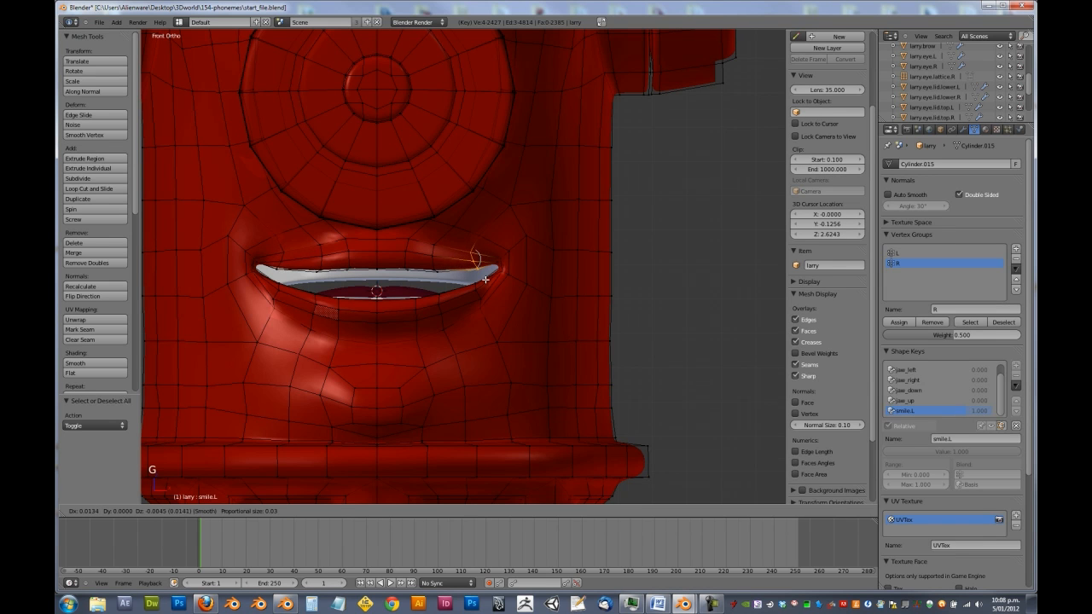
pyautogui.click(477, 253)
# Select the vertex cluster around the mouth corner, rotate it about -5.7°, and move it slightly upward
pyautogui.press('a')
pyautogui.press('b')
pyautogui.moveTo(493, 246); pyautogui.dragTo(512, 267)
pyautogui.press('g')
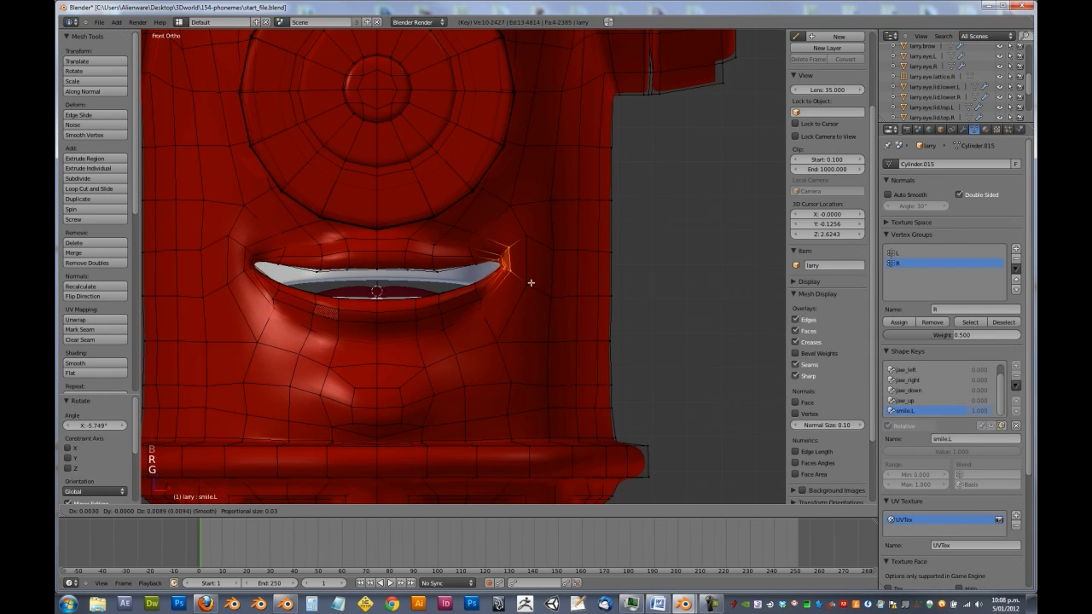
pyautogui.click(530, 283)
# Select the vertices just below the mouth corner, raise them slightly, and leave Edit Mode
pyautogui.press('a')
pyautogui.press('b')
pyautogui.moveTo(497, 263); pyautogui.dragTo(523, 289)
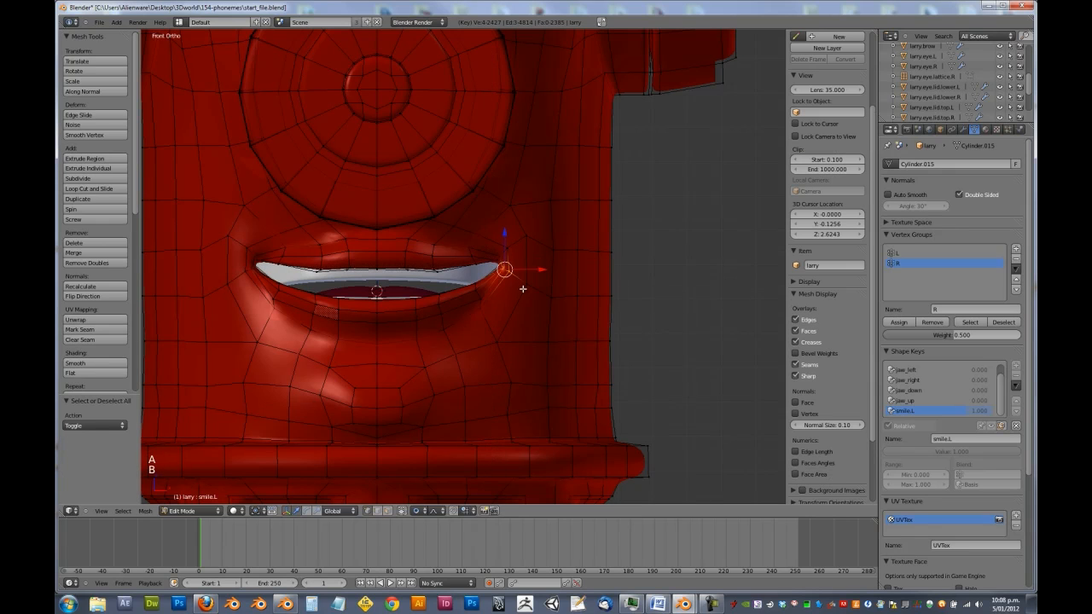
pyautogui.press('g')
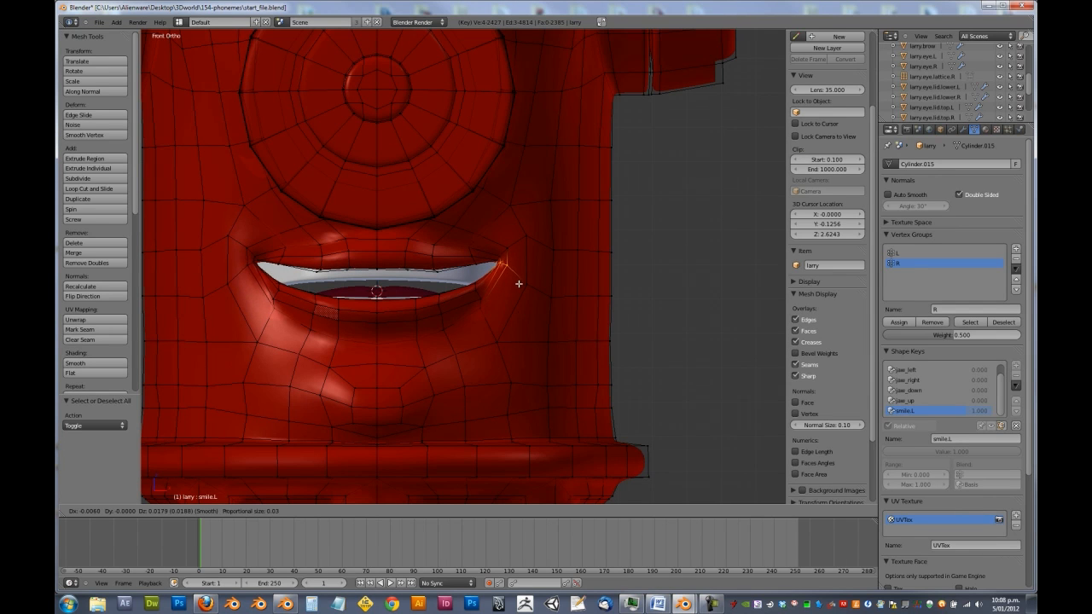
pyautogui.click(519, 285)
pyautogui.press('Tab')
pyautogui.scroll(-2, 521, 285)
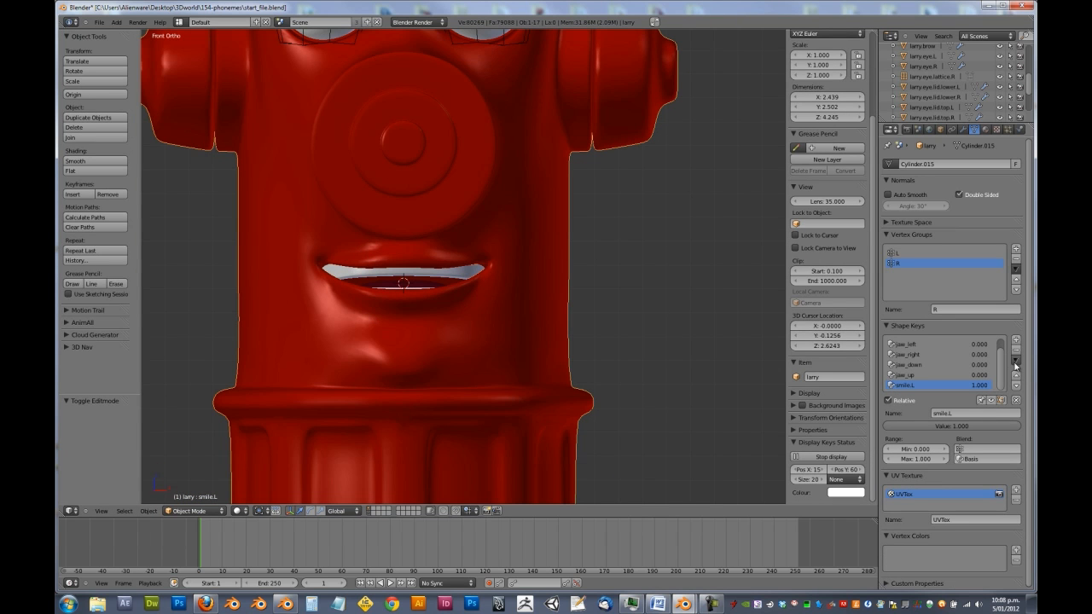
# Clear all shape key values, raise smile.L back to 1.000, and check the mouth from the side
pyautogui.click(1015, 361)
pyautogui.click(1015, 400)
pyautogui.moveTo(911, 426); pyautogui.dragTo(1028, 425)
pyautogui.moveTo(464, 291); pyautogui.dragTo(566, 285, button='middle')
pyautogui.scroll(3, 566, 285)
# In Edit Mode, select the upper lip vertices near the mouth corner and lower them slightly from the side view
pyautogui.press('Tab')
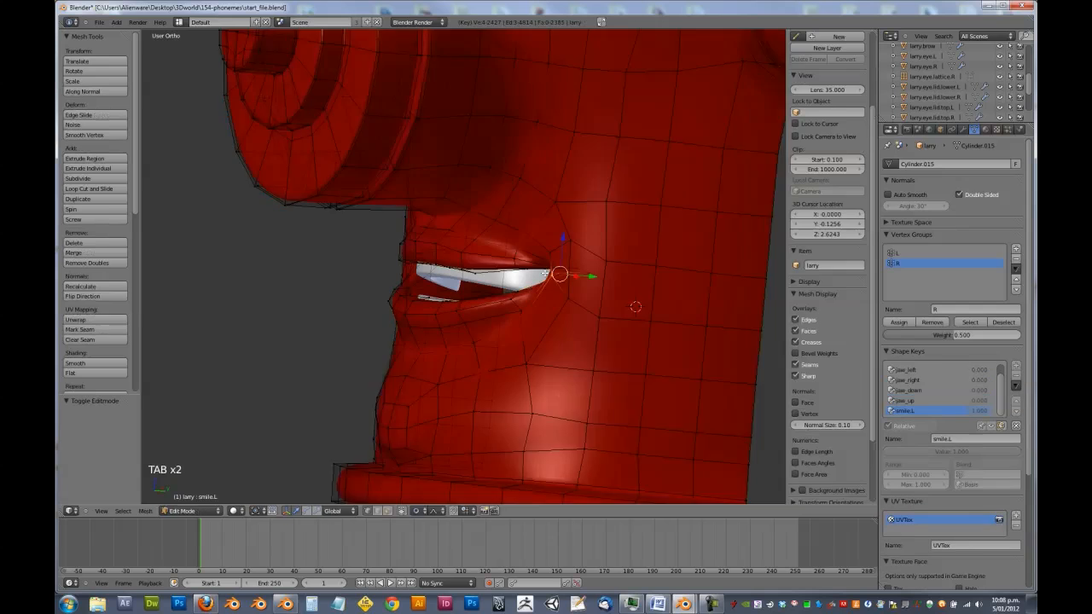
pyautogui.scroll(4, 546, 273)
pyautogui.press('a')
pyautogui.press('b')
pyautogui.moveTo(555, 237); pyautogui.dragTo(590, 295)
pyautogui.press('g')
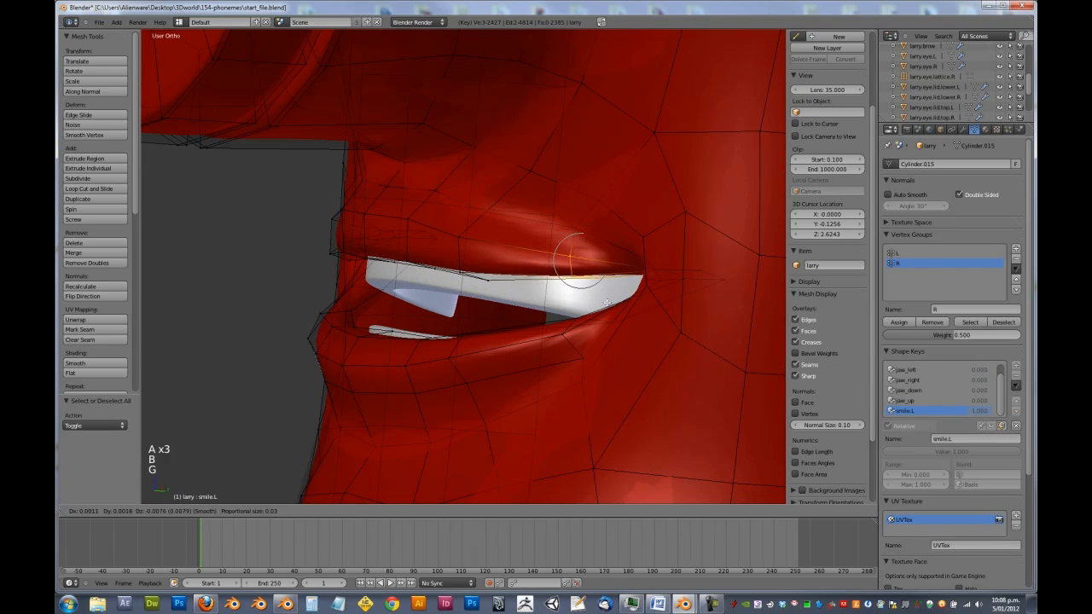
pyautogui.click(607, 303)
# Select two vertices at the inner mouth corner, move them about -0.023 along Y, and leave Edit Mode
pyautogui.scroll(2, 673, 304)
pyautogui.scroll(2, 657, 311)
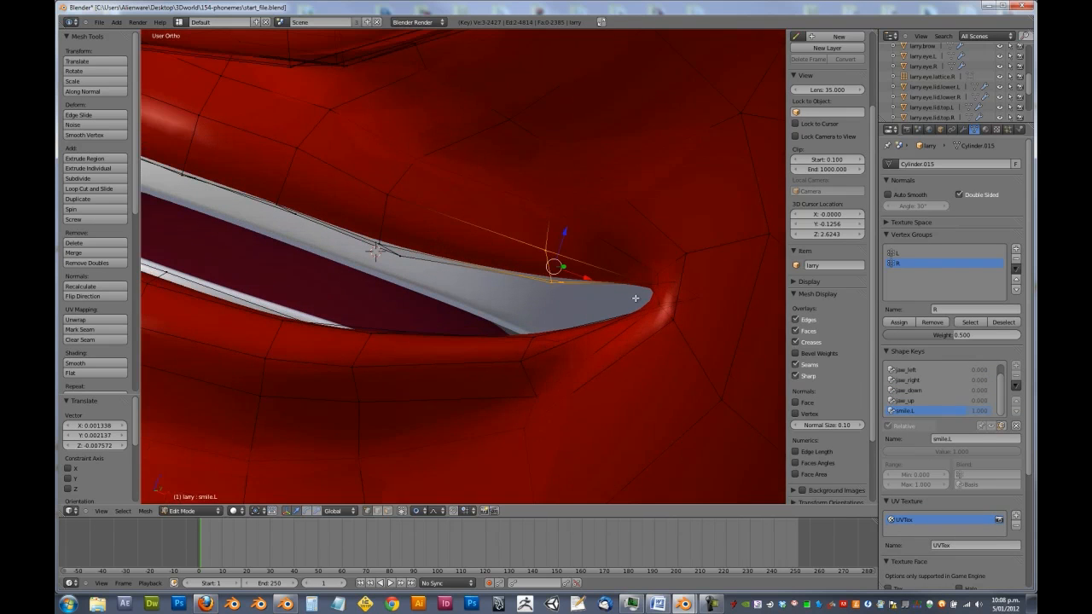
pyautogui.rightClick(648, 284)
pyautogui.keyDown('shift'); pyautogui.rightClick(666, 284); pyautogui.keyUp('shift')
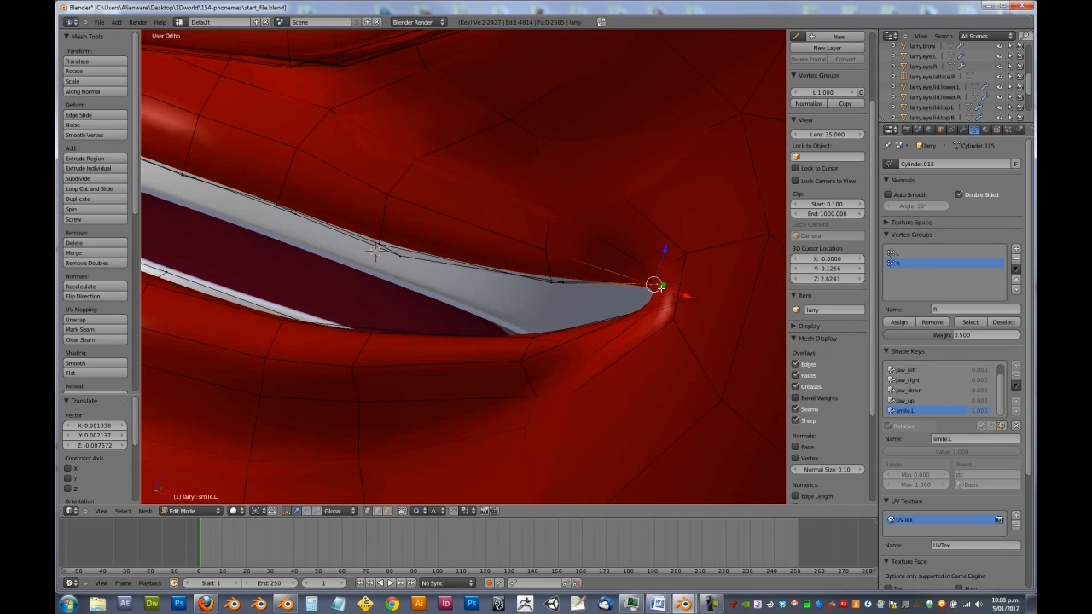
pyautogui.press('g')
pyautogui.press('x')
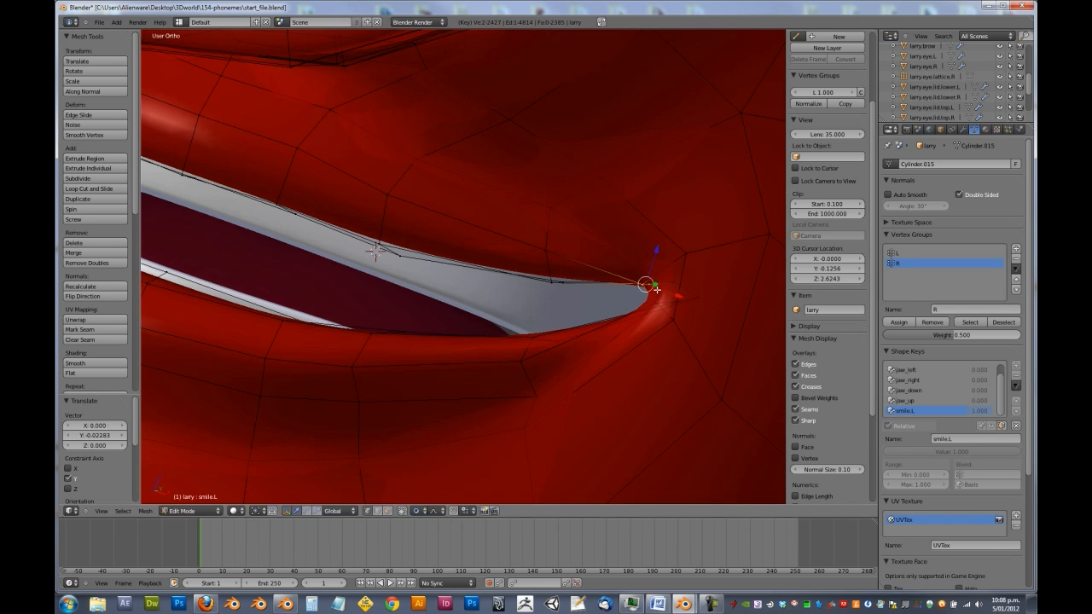
pyautogui.click(658, 289)
pyautogui.scroll(-6, 597, 286)
pyautogui.press('Tab')
# Shift another vertex at the mouth corner slightly along the X axis, then return to Object Mode to view the smile
pyautogui.moveTo(442, 296); pyautogui.dragTo(517, 278, button='middle')
pyautogui.scroll(6, 517, 278)
pyautogui.press('Tab')
pyautogui.moveTo(451, 230); pyautogui.dragTo(471, 301, button='middle')
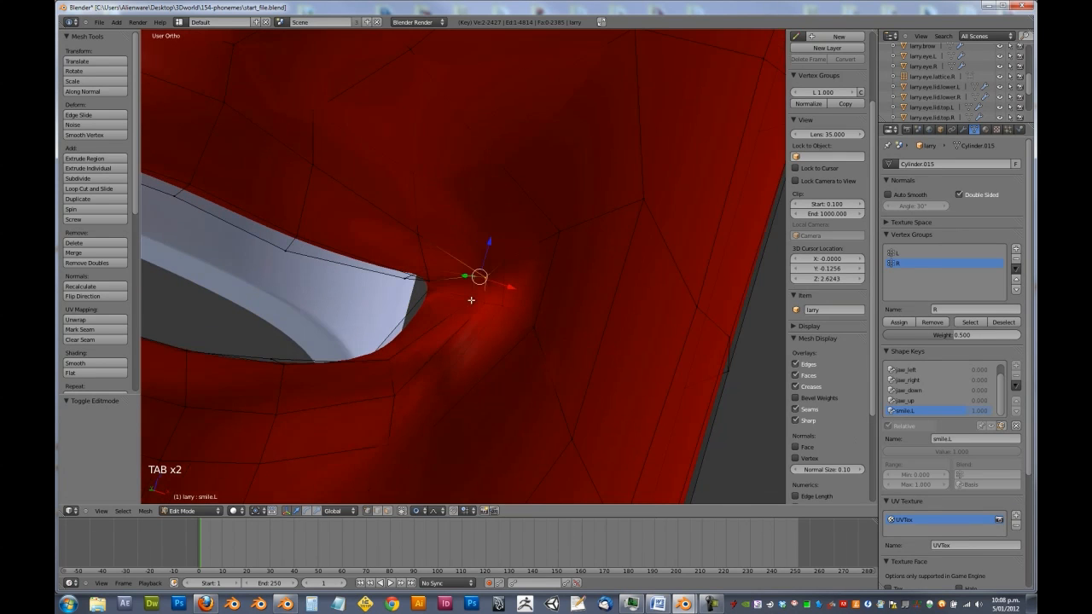
pyautogui.rightClick(471, 301)
pyautogui.press('g')
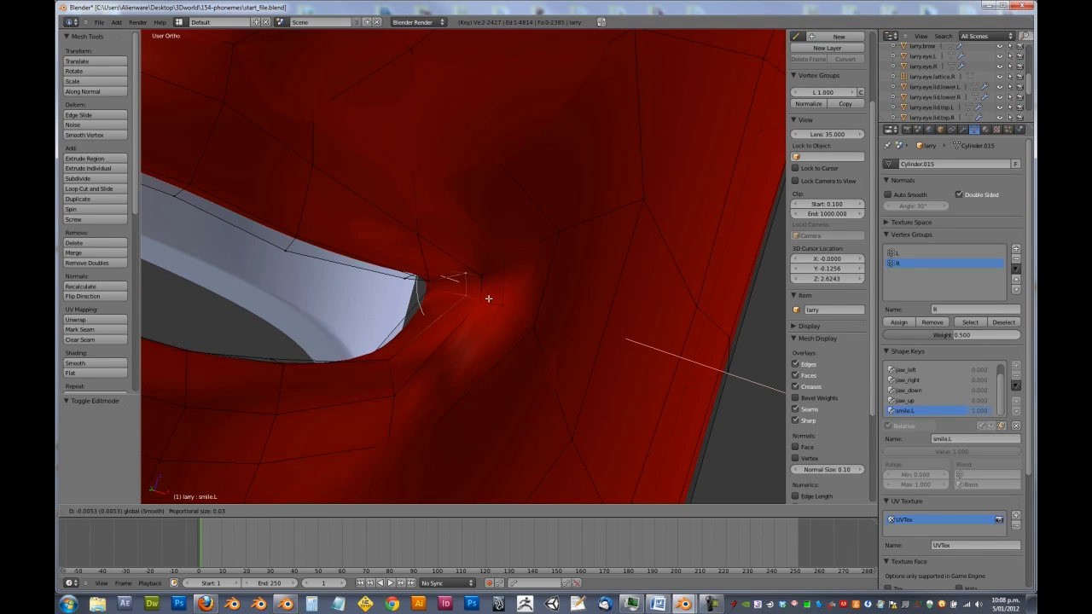
pyautogui.click(478, 302)
pyautogui.press('Tab')
pyautogui.moveTo(478, 302); pyautogui.dragTo(416, 224, button='middle')
pyautogui.scroll(-9, 416, 224)
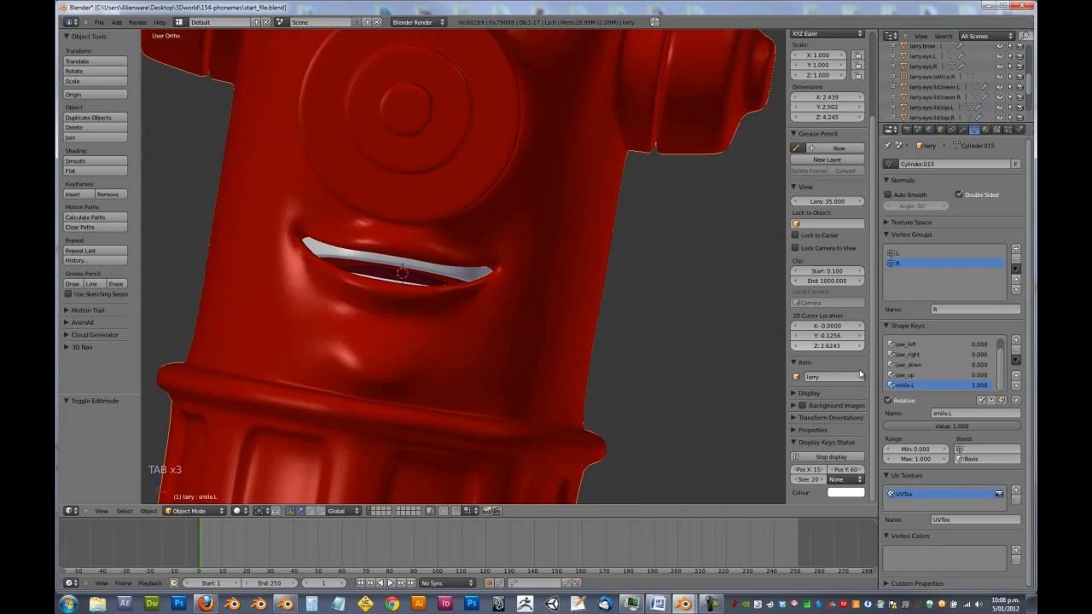
# Create a new shape key from the current mix and name it smile.R
pyautogui.click(1013, 361)
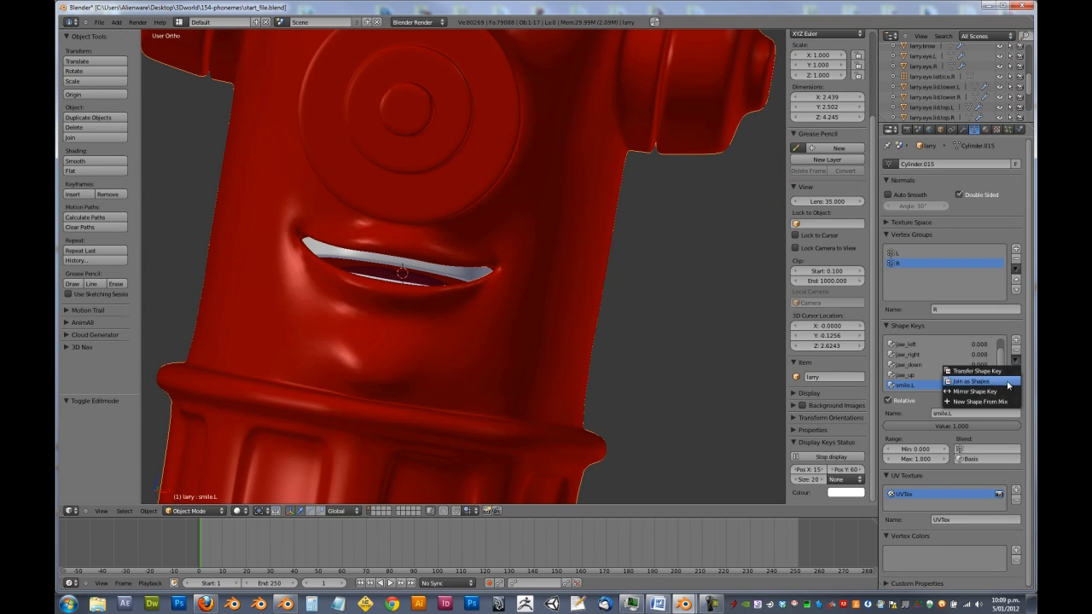
pyautogui.click(1003, 402)
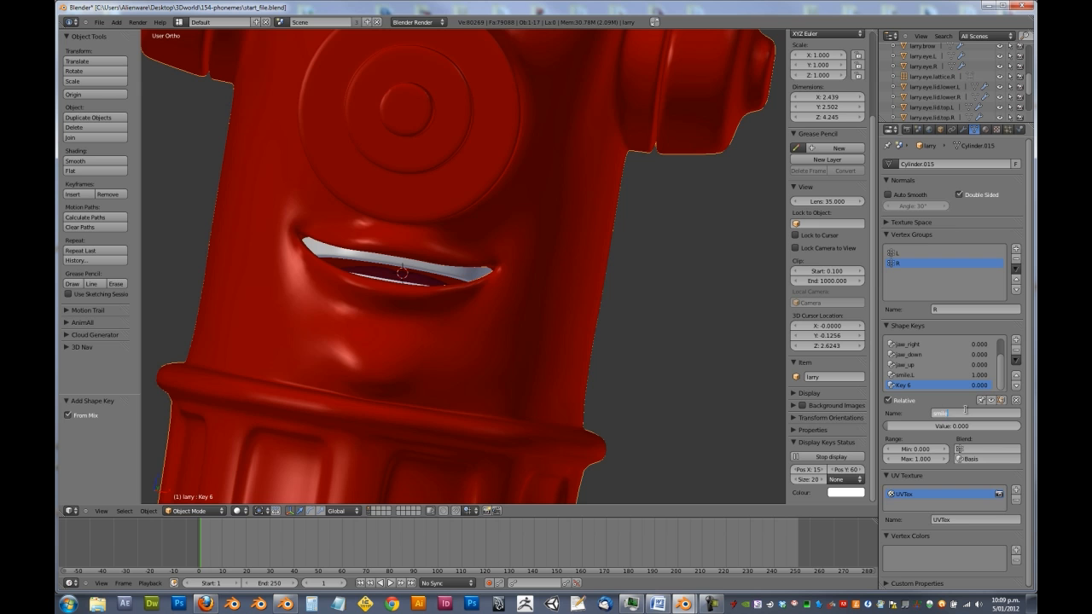
pyautogui.press('Return')
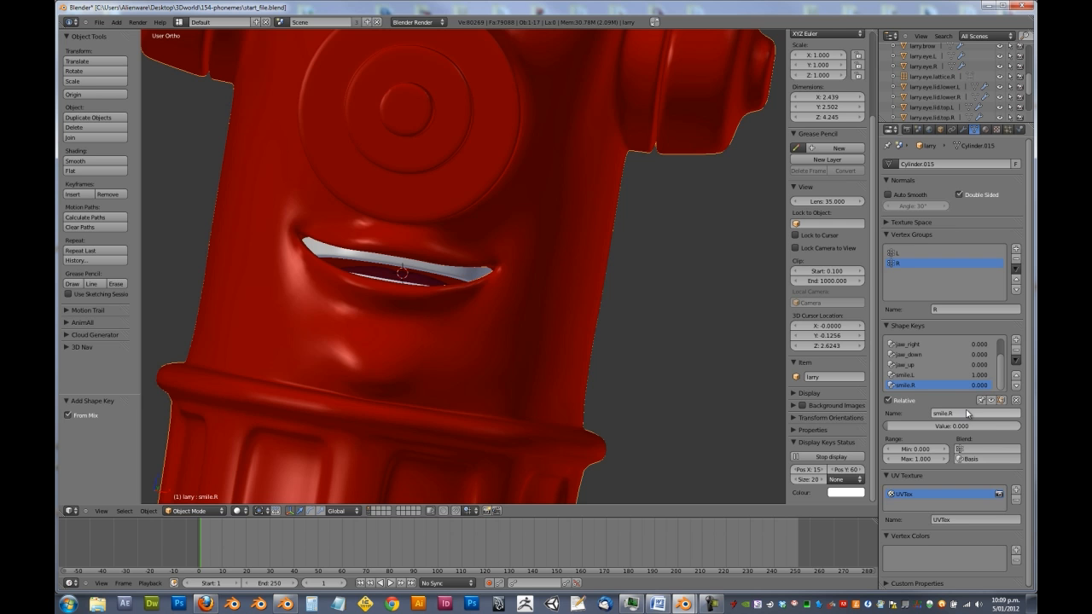
# Raise smile.R to 1.000 and limit smile.R to vertex group R and smile.L to vertex group L
pyautogui.moveTo(965, 429); pyautogui.dragTo(1020, 427)
pyautogui.moveTo(621, 263); pyautogui.dragTo(542, 254, button='middle')
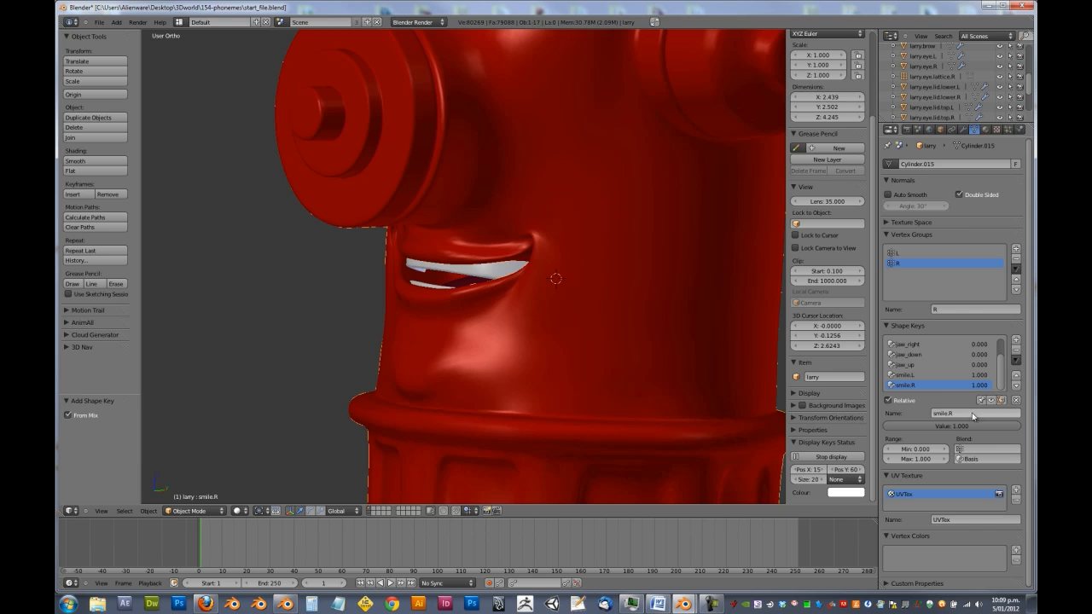
pyautogui.click(985, 448)
pyautogui.click(972, 464)
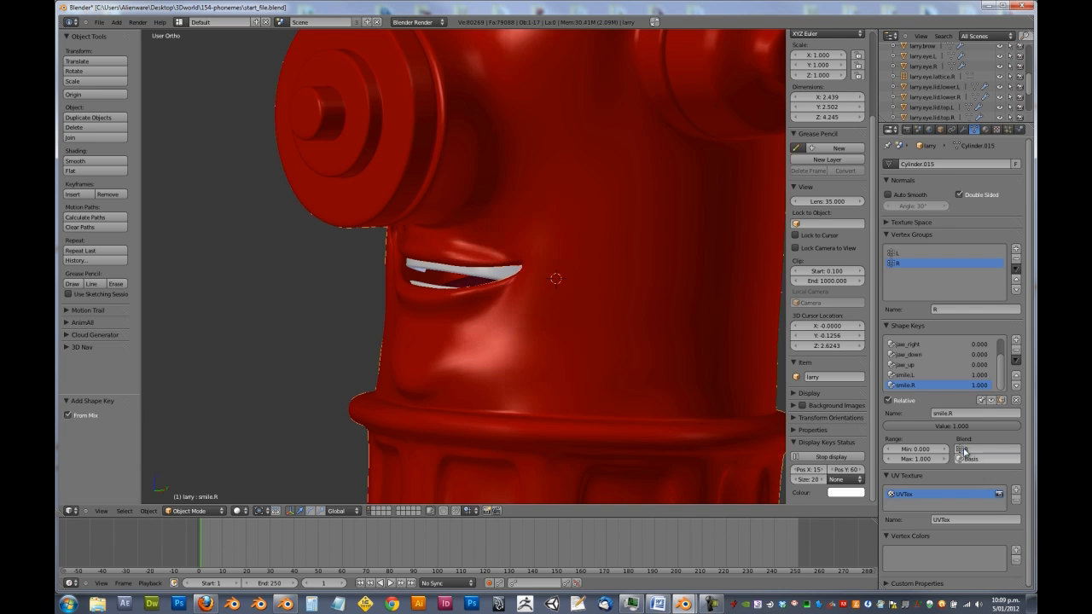
pyautogui.click(975, 449)
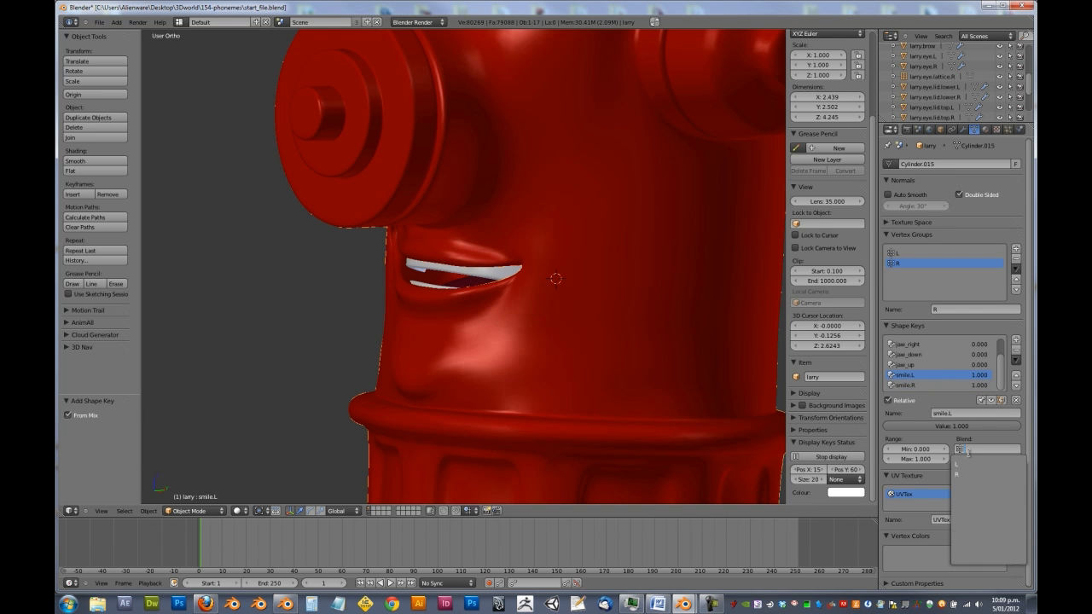
pyautogui.click(970, 459)
# Lower the values of smile.L and smile.R to 0.000 and view the mouth from the front
pyautogui.moveTo(953, 426); pyautogui.dragTo(745, 449)
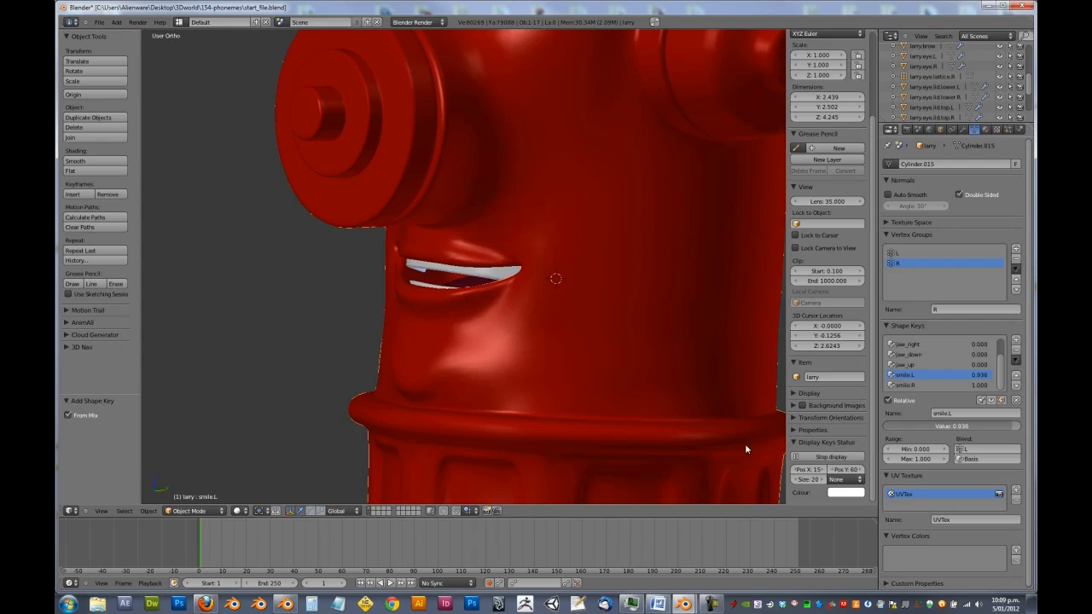
pyautogui.click(911, 386)
pyautogui.moveTo(857, 436); pyautogui.dragTo(725, 417)
pyautogui.moveTo(403, 318); pyautogui.dragTo(459, 316, button='middle')
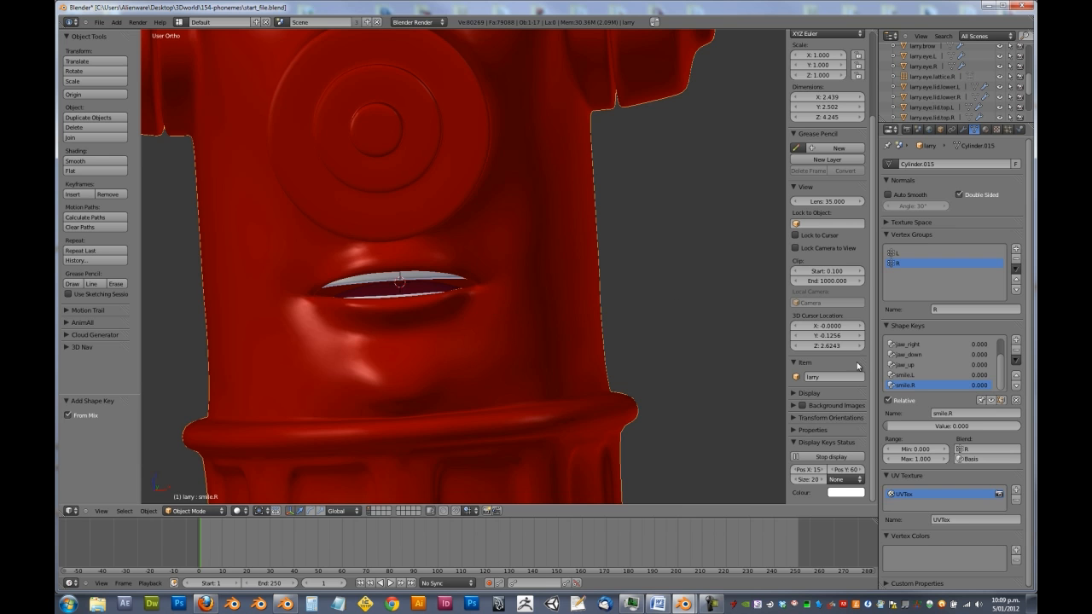
# Set smile.R's minimum range to -1 and try a negative value to preview the frown
pyautogui.click(919, 449)
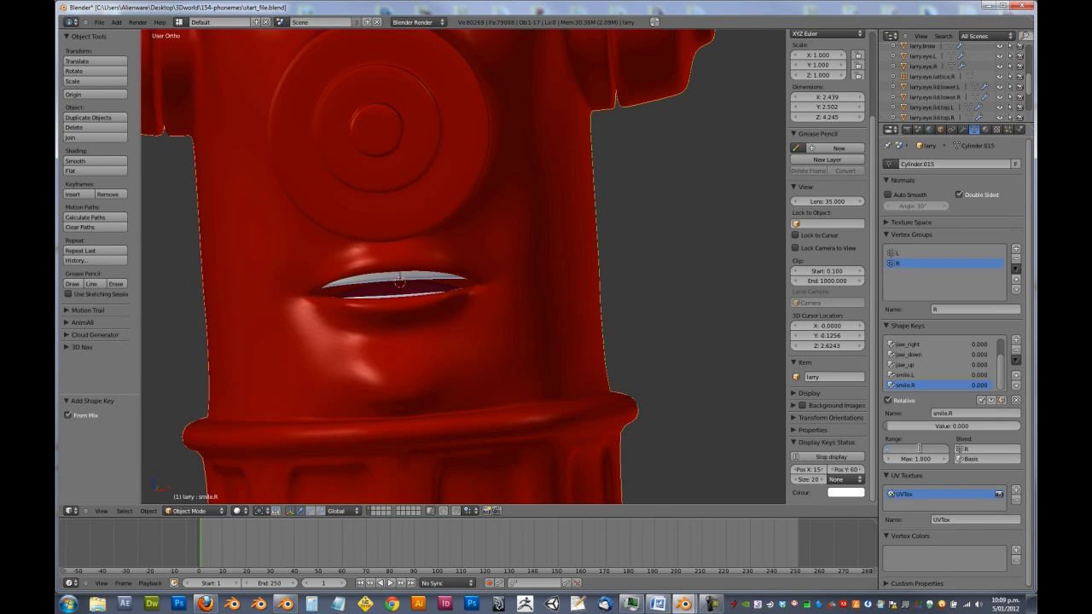
pyautogui.write('-1')
pyautogui.press('Return')
pyautogui.moveTo(960, 429)
pyautogui.mouseDown()
pyautogui.moveTo(917, 428)
pyautogui.moveTo(941, 427)
pyautogui.mouseUp()
pyautogui.moveTo(403, 326); pyautogui.dragTo(349, 301, button='middle')
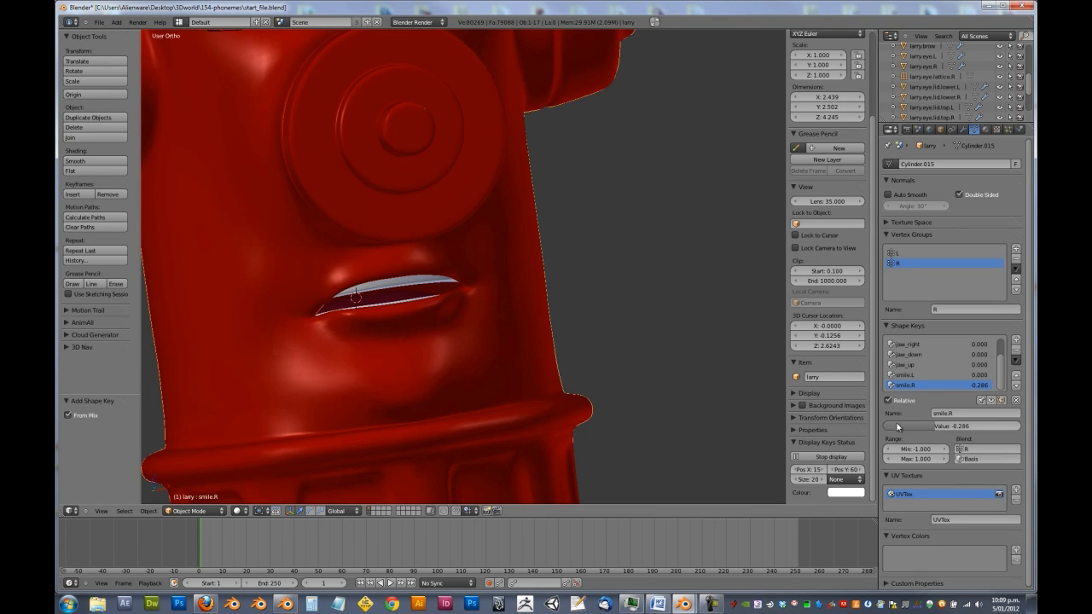
# Inspect the mouth corner at different negative values of smile.R, then set its value to -0.3
pyautogui.moveTo(938, 430); pyautogui.dragTo(938, 426)
pyautogui.moveTo(443, 291); pyautogui.dragTo(588, 290, button='middle')
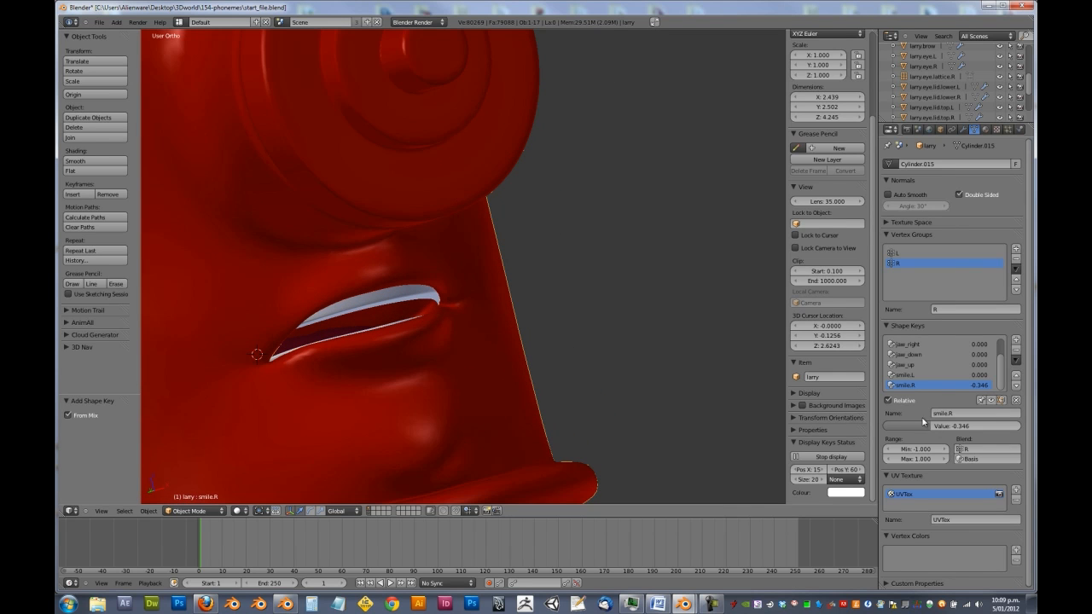
pyautogui.moveTo(943, 429); pyautogui.dragTo(944, 427)
pyautogui.click(943, 425)
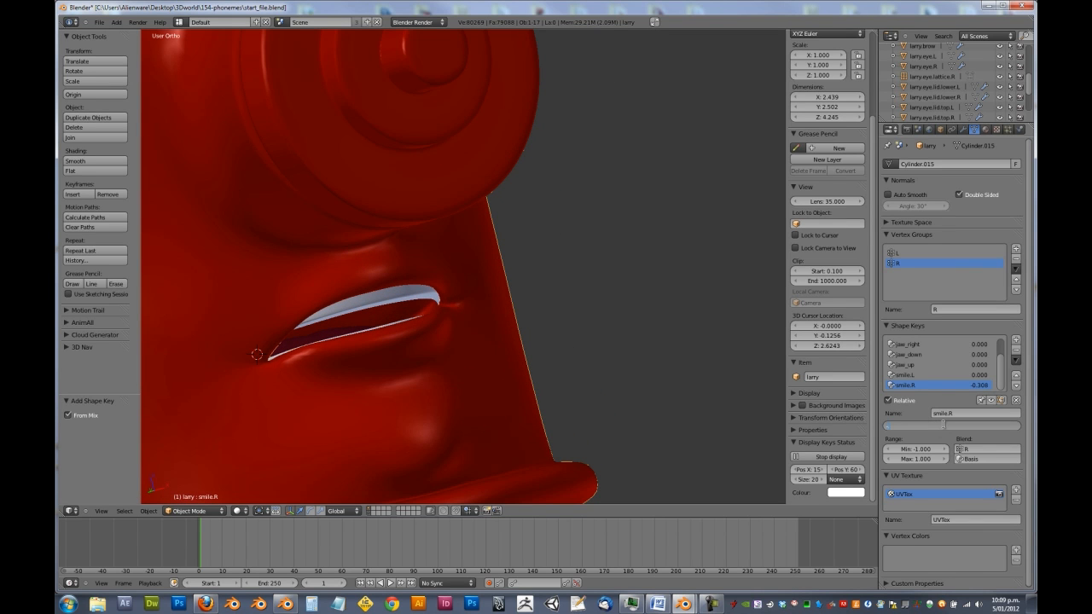
pyautogui.write('-0.3')
pyautogui.press('Return')
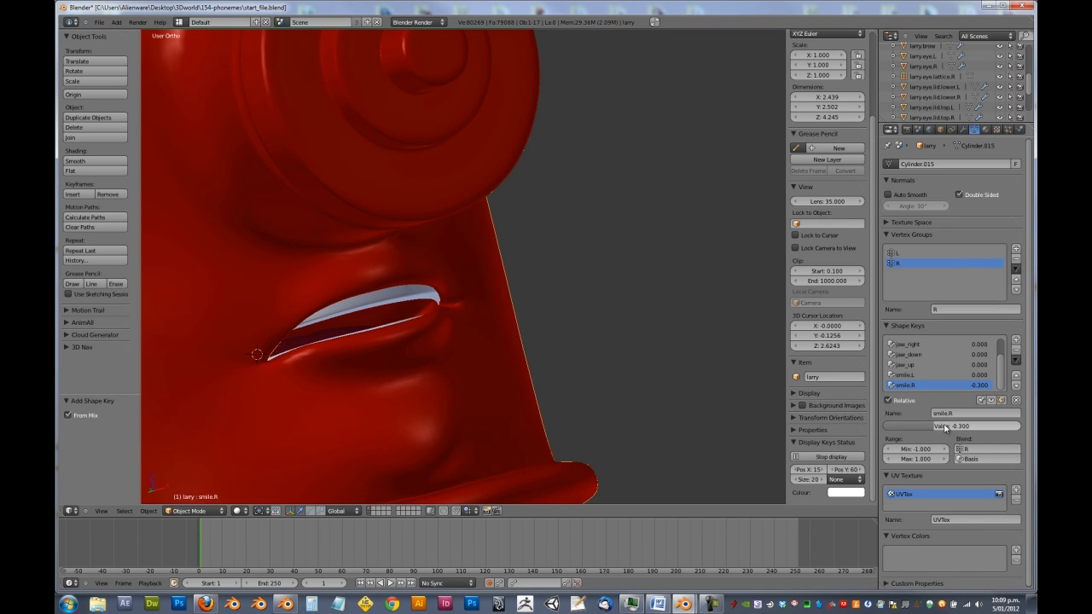
# Set the minimum range of both smile.R and smile.L to -0.3
pyautogui.click(929, 375)
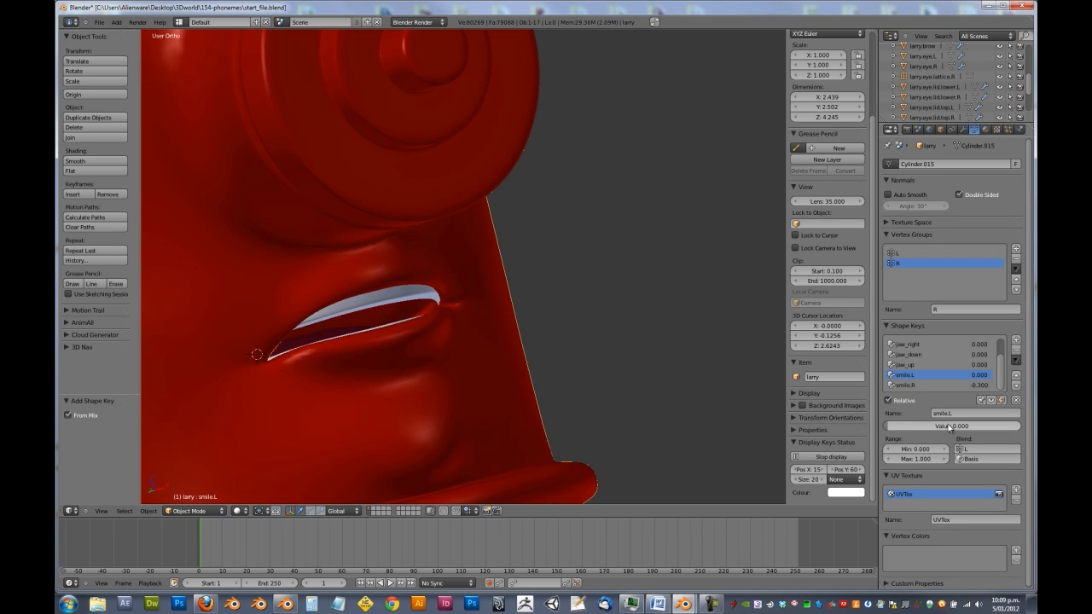
pyautogui.click(924, 386)
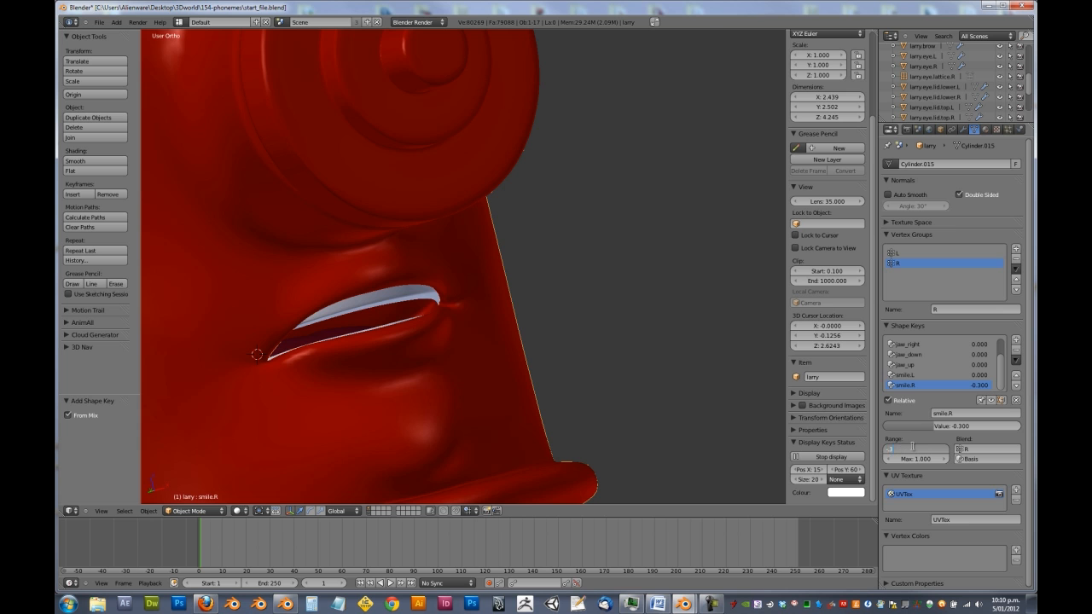
pyautogui.write('-0.3')
pyautogui.press('Return')
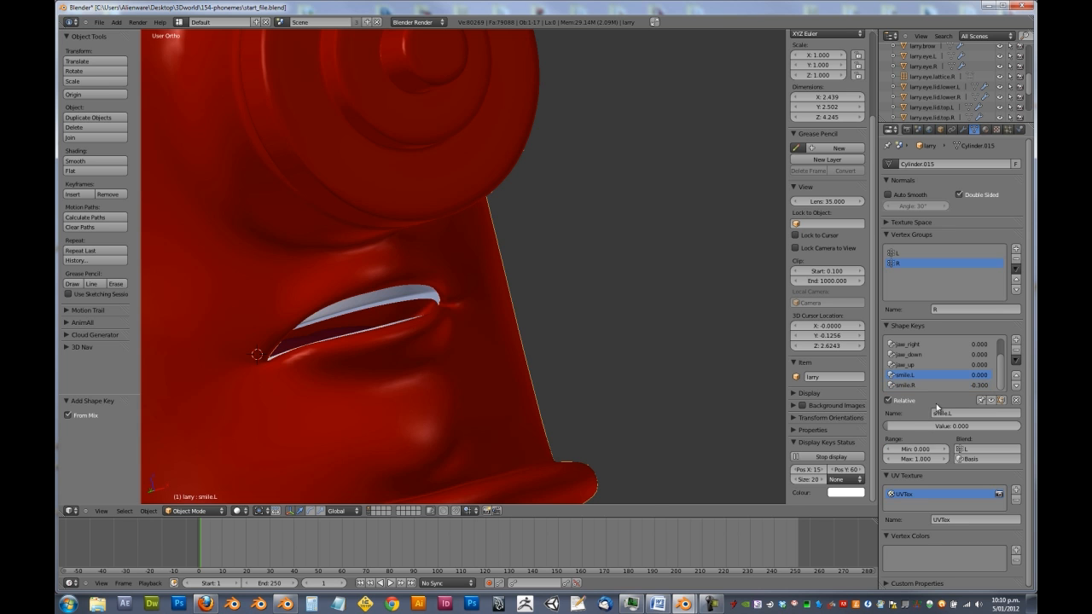
pyautogui.click(919, 450)
pyautogui.write('-0.3')
pyautogui.press('Return')
# Clear all shape key values, lower smile.R and smile.L to -0.300, and check the frown on the whole face
pyautogui.click(914, 386)
pyautogui.click(1016, 400)
pyautogui.moveTo(480, 323); pyautogui.dragTo(460, 346, button='middle')
pyautogui.moveTo(933, 427); pyautogui.dragTo(892, 426)
pyautogui.click(914, 375)
pyautogui.moveTo(638, 369); pyautogui.dragTo(378, 279, button='middle')
pyautogui.scroll(-2, 456, 333)
pyautogui.scroll(-2, 456, 334)
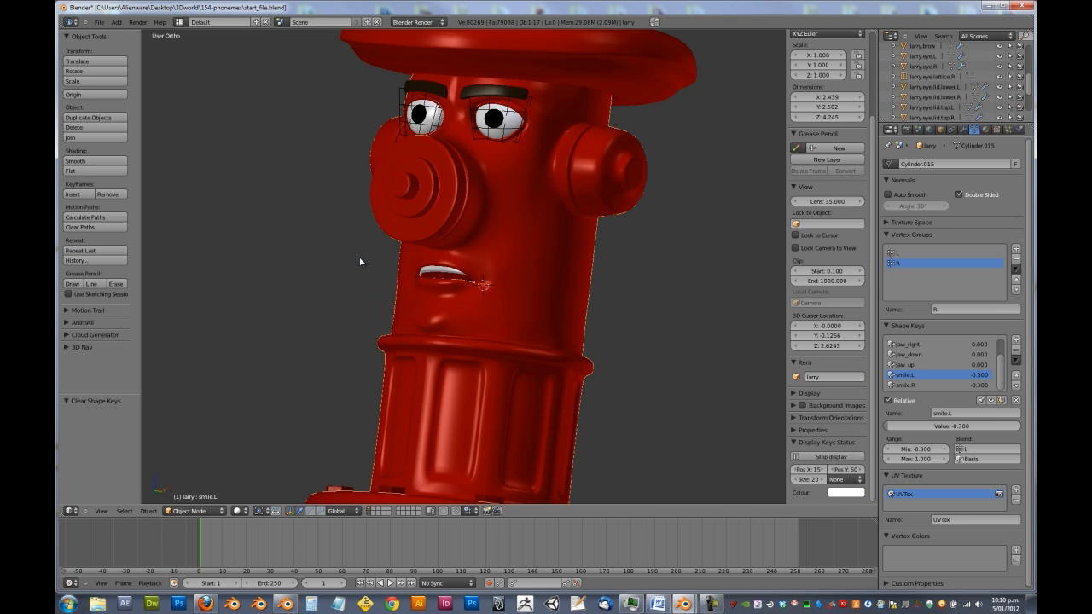
# Clear all shape key values and add a new shape key named pout
pyautogui.moveTo(493, 257); pyautogui.dragTo(479, 264, button='middle')
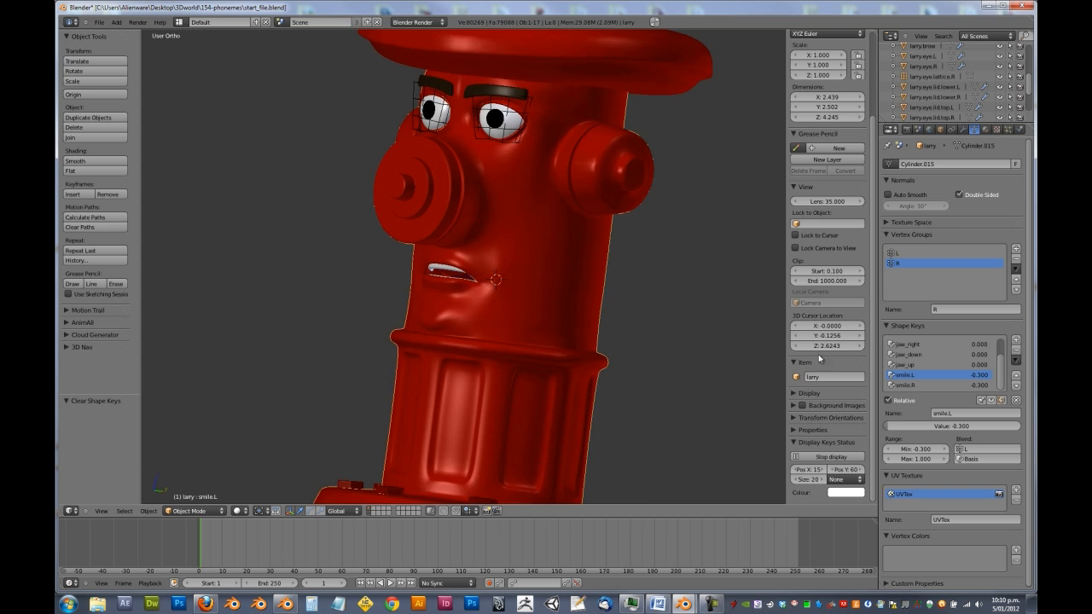
pyautogui.click(1016, 400)
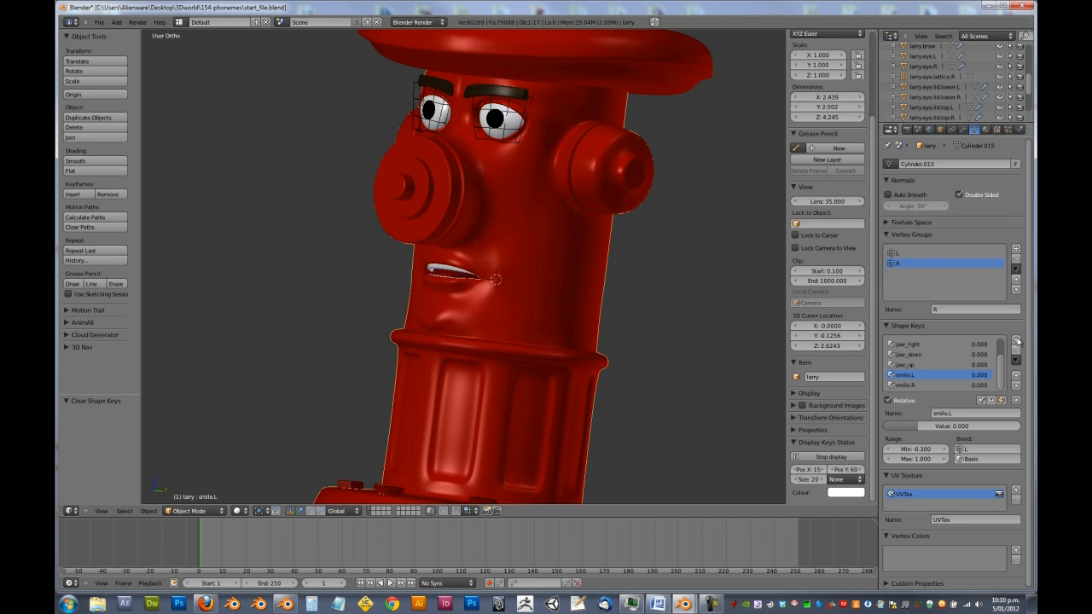
pyautogui.click(1015, 340)
pyautogui.write('pout')
pyautogui.press('Return')
# Edit the pout key in the right side view, selecting the front of the lower lip and rotating it about -9.3°
pyautogui.press('KP_3')
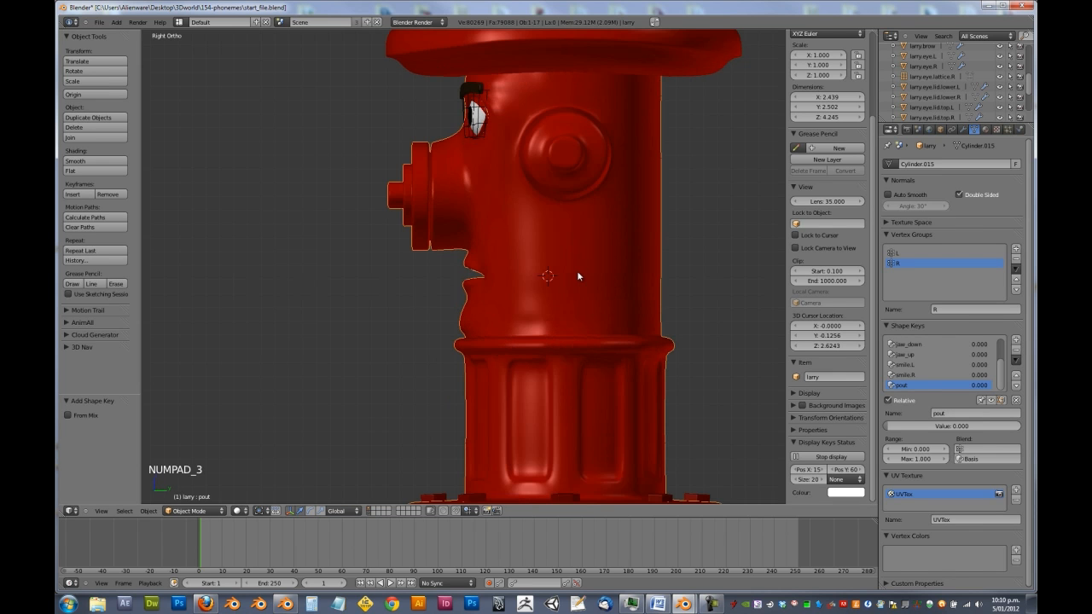
pyautogui.scroll(5, 563, 282)
pyautogui.press('Tab')
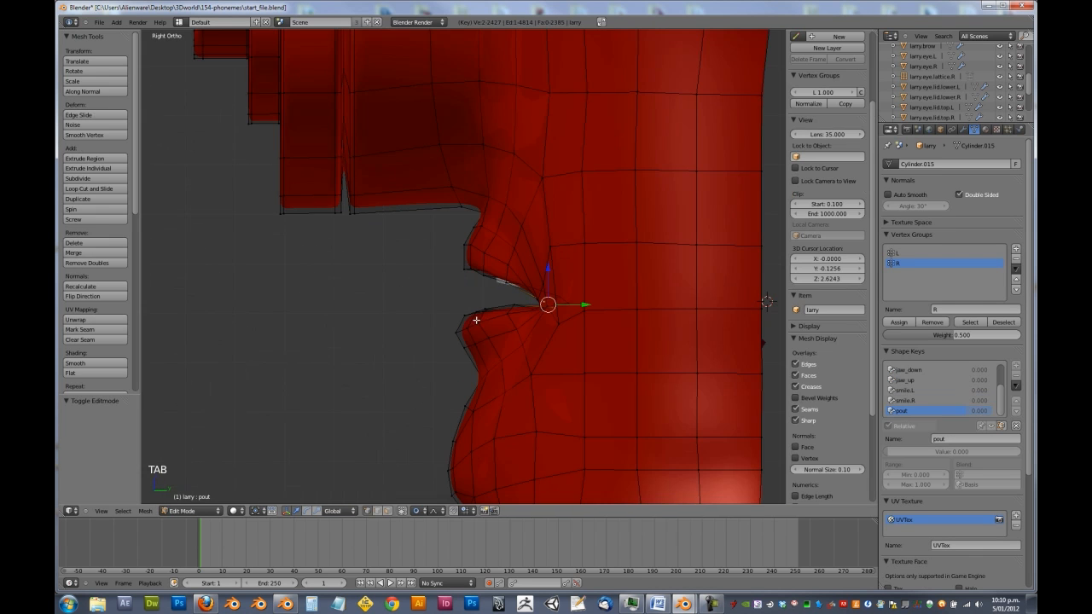
pyautogui.press('a')
pyautogui.press('a')
pyautogui.press('b')
pyautogui.moveTo(431, 252); pyautogui.dragTo(497, 316)
pyautogui.press('r')
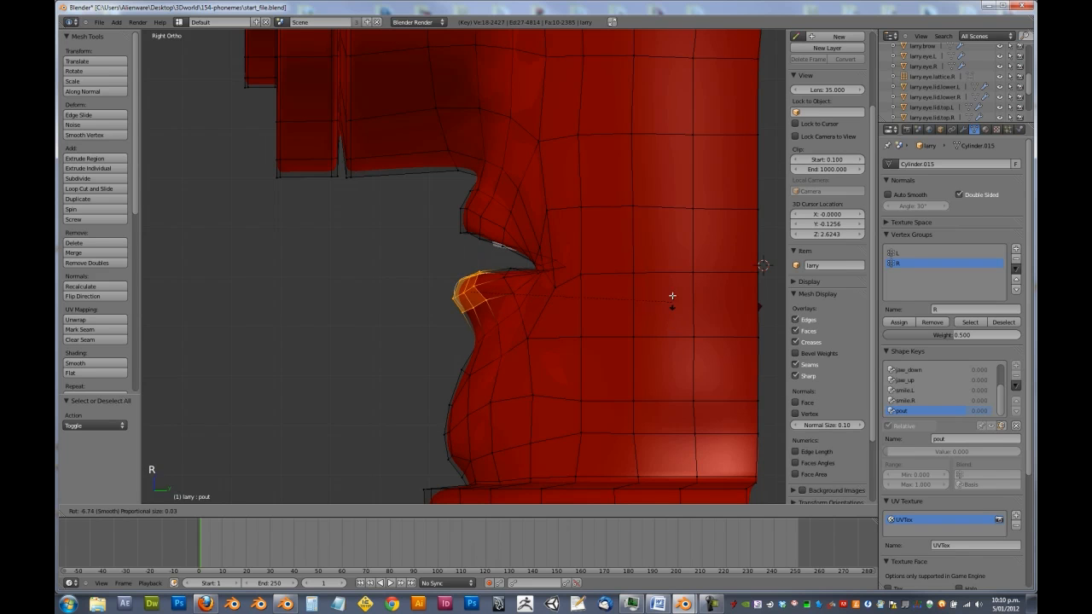
pyautogui.click(669, 301)
# Move the lower lip's front about 0.034 forward and 0.012 down with a wider proportional falloff, and refine its tilt and height
pyautogui.press('g')
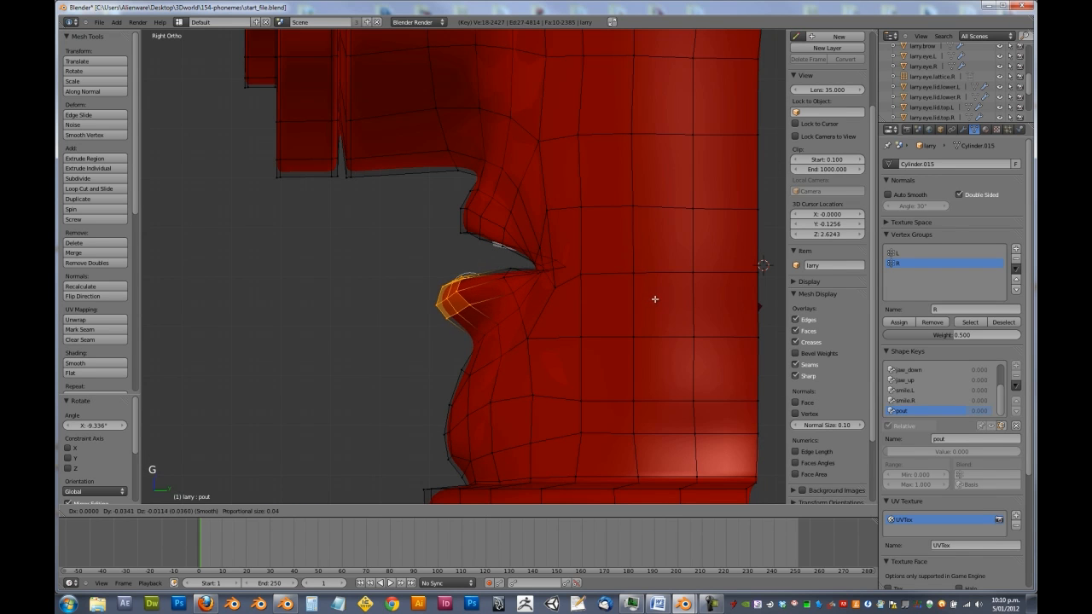
pyautogui.scroll(-5, 654, 299)
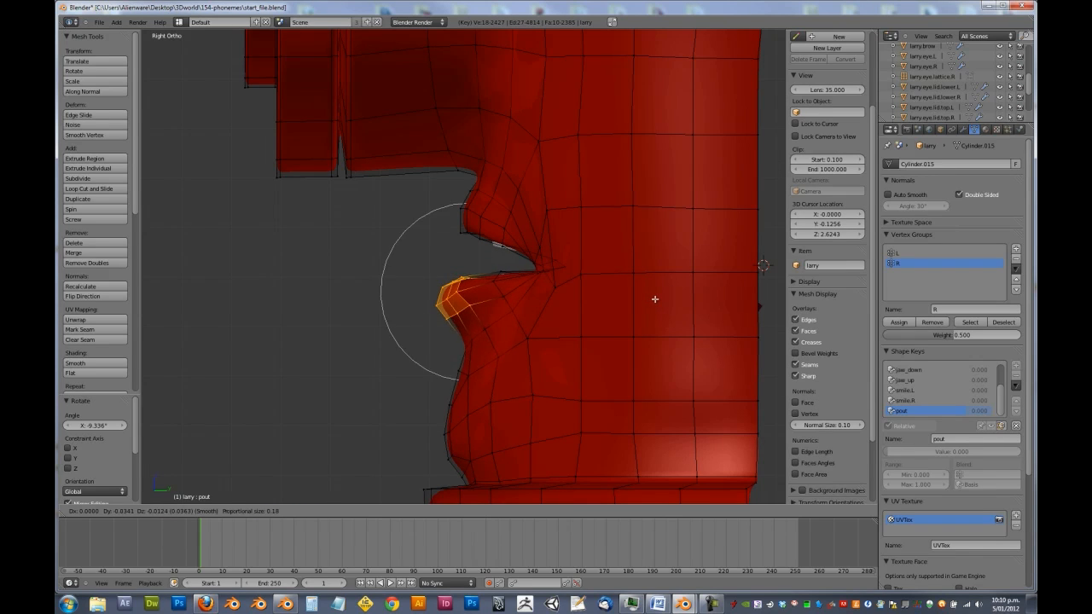
pyautogui.click(654, 299)
pyautogui.press('r')
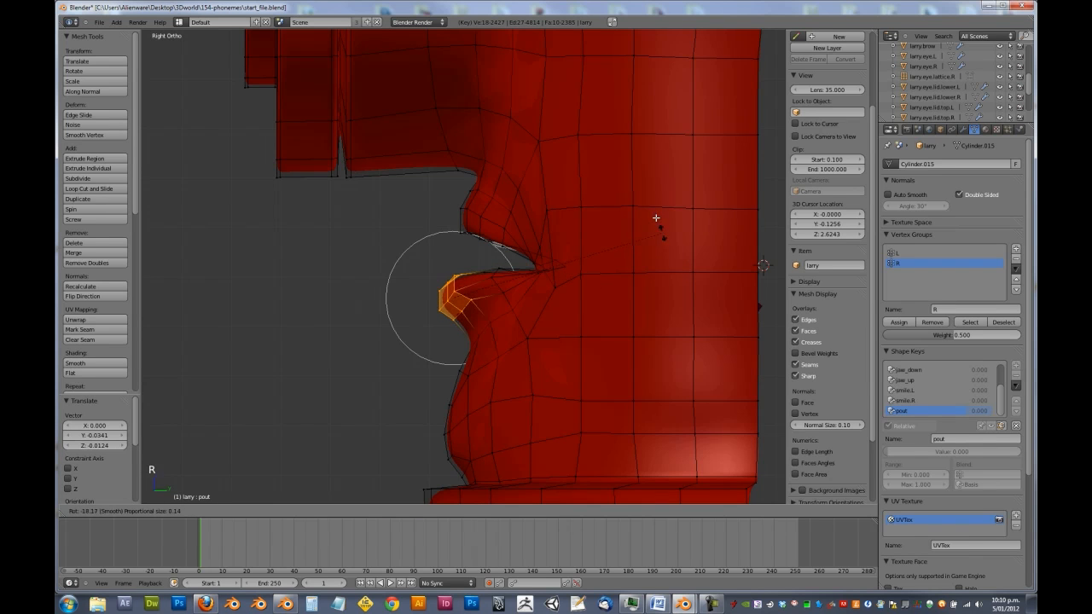
pyautogui.click(653, 219)
pyautogui.press('g')
pyautogui.click(651, 224)
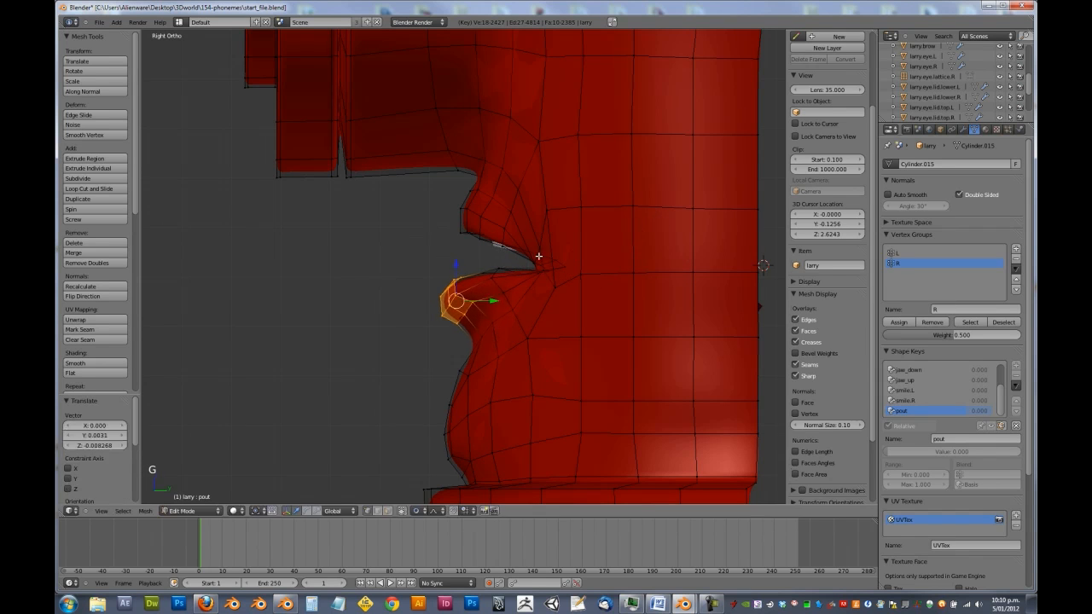
# Select the lower lip's upper-edge vertices behind the tip, rotate them about -5.9° and adjust their height
pyautogui.press('a')
pyautogui.press('b')
pyautogui.moveTo(483, 255); pyautogui.dragTo(504, 282)
pyautogui.press('g')
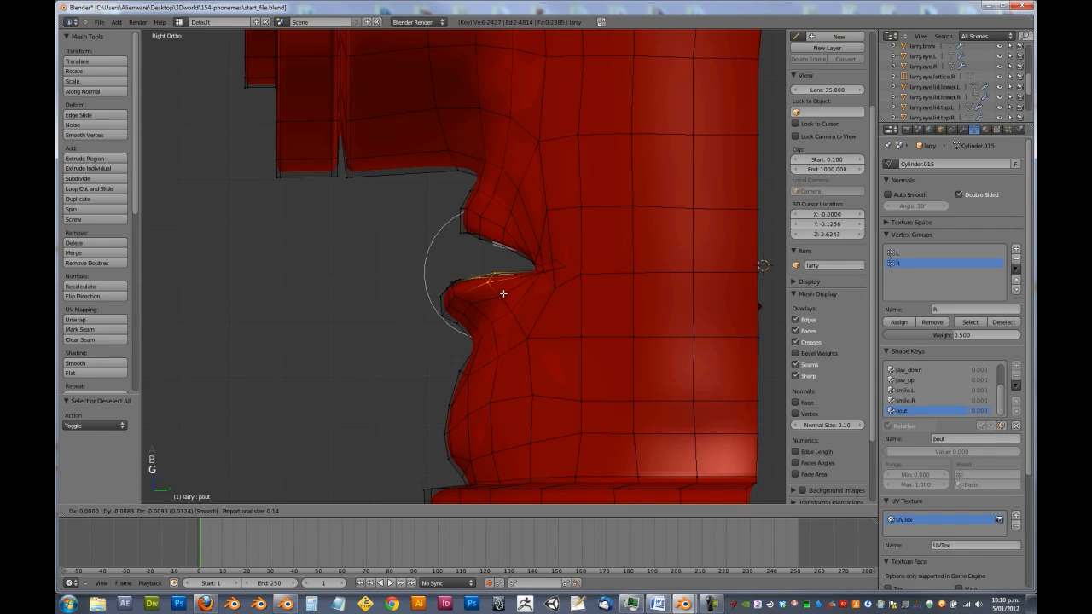
pyautogui.click(503, 292)
pyautogui.press('r')
pyautogui.click(584, 281)
pyautogui.press('g')
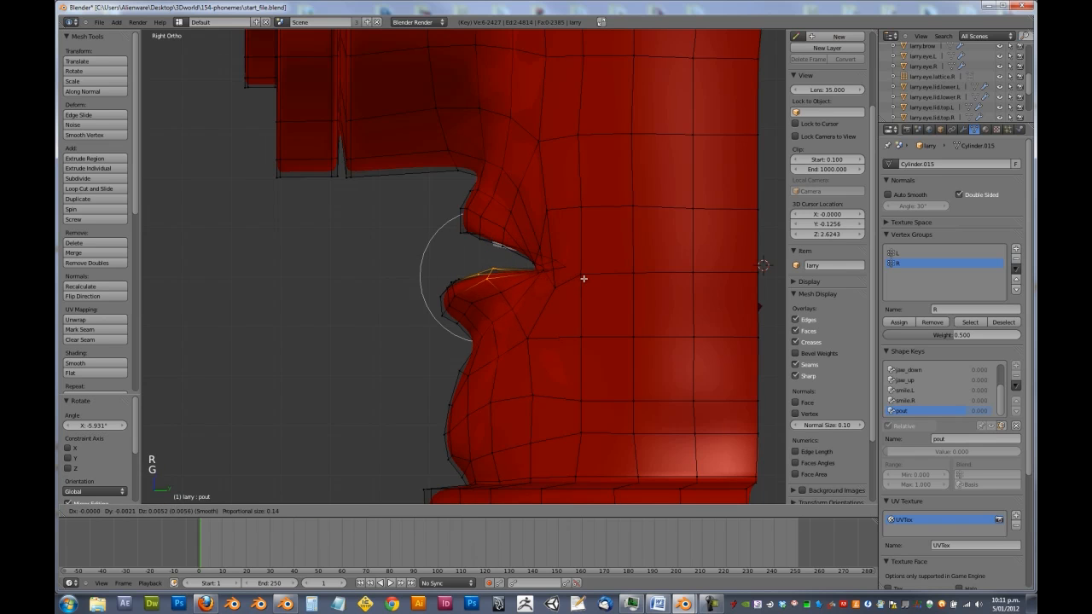
pyautogui.click(584, 278)
# Move the selected lower-lip vertices about 0.024 forward along Y and shift them along X
pyautogui.moveTo(586, 281); pyautogui.dragTo(500, 320, button='middle')
pyautogui.scroll(3, 415, 236)
pyautogui.press('g')
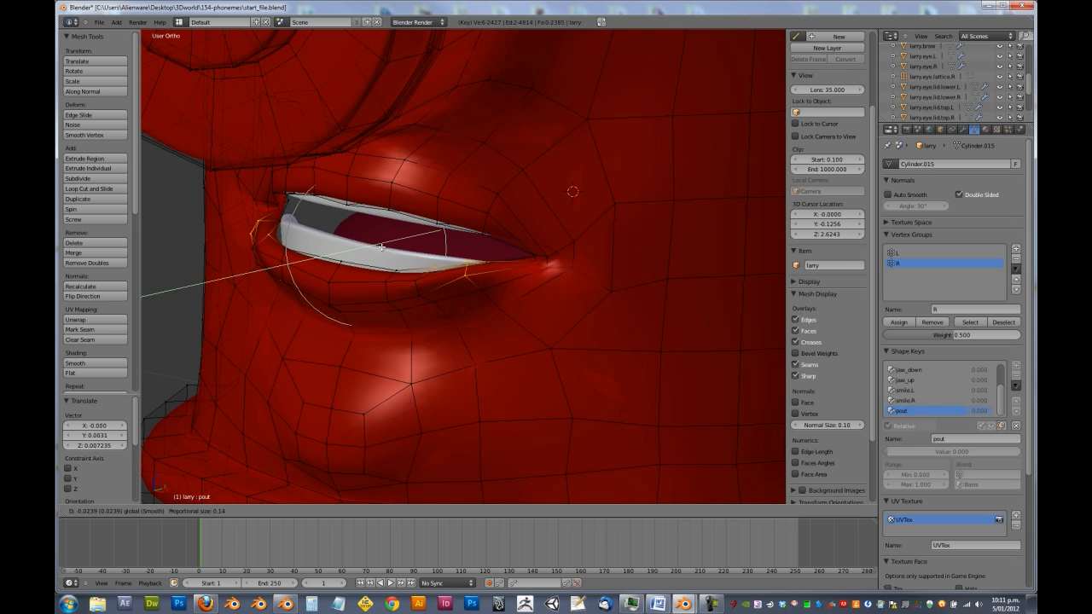
pyautogui.click(382, 247)
pyautogui.moveTo(384, 252); pyautogui.dragTo(466, 292, button='middle')
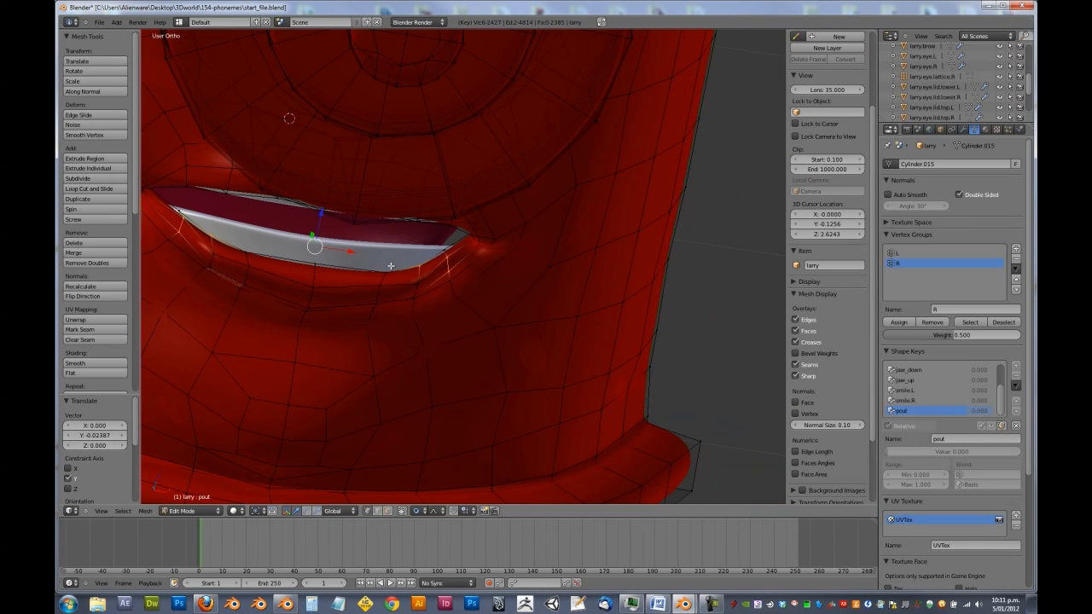
pyautogui.press('g')
pyautogui.press('x')
pyautogui.click(483, 309)
# Preview the pout by varying its value and inspect the mouth from different angles
pyautogui.press('Tab')
pyautogui.moveTo(483, 310); pyautogui.dragTo(435, 276, button='middle')
pyautogui.scroll(-2, 434, 275)
pyautogui.moveTo(434, 237); pyautogui.dragTo(437, 202, button='middle')
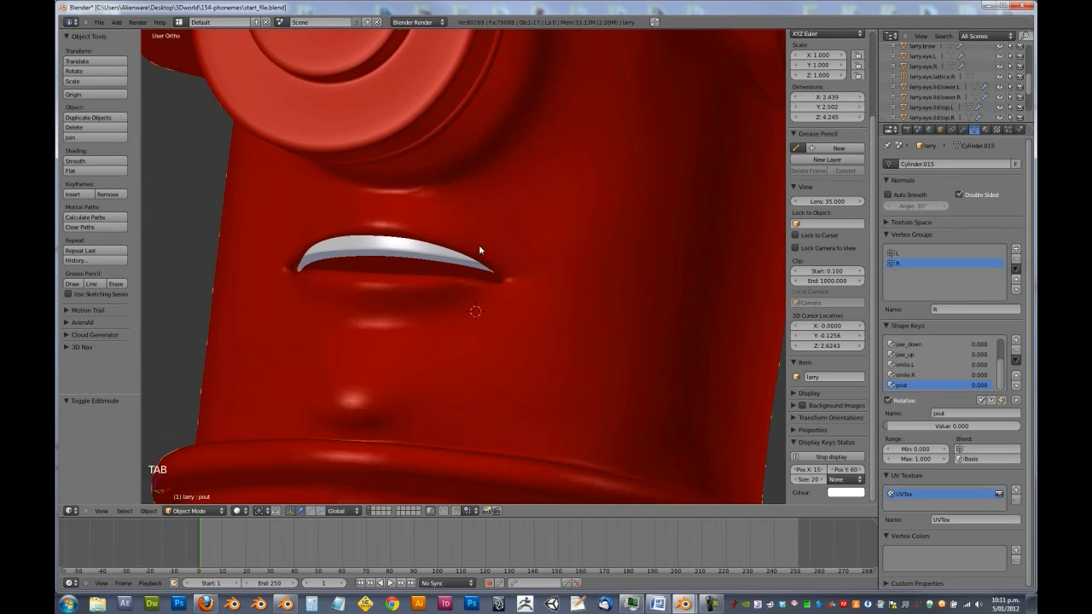
pyautogui.moveTo(925, 429); pyautogui.dragTo(646, 440)
pyautogui.moveTo(448, 305); pyautogui.dragTo(475, 372, button='middle')
# Select the lower-lip vertices near Larry's left mouth corner and move them about 0.046 toward the mouth's centre along X
pyautogui.press('Tab')
pyautogui.scroll(4, 486, 308)
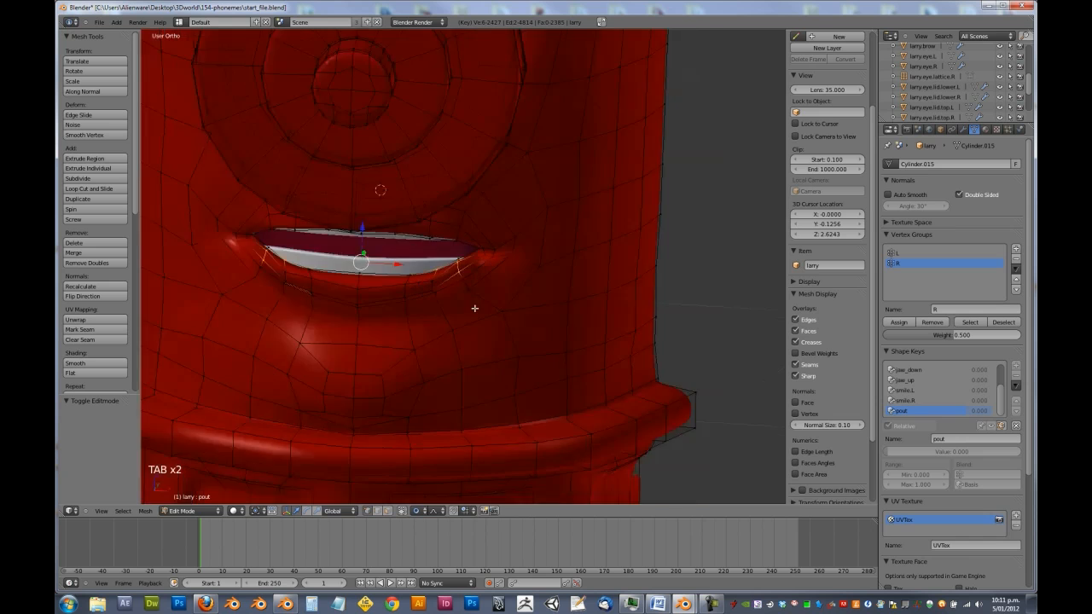
pyautogui.rightClick(413, 308)
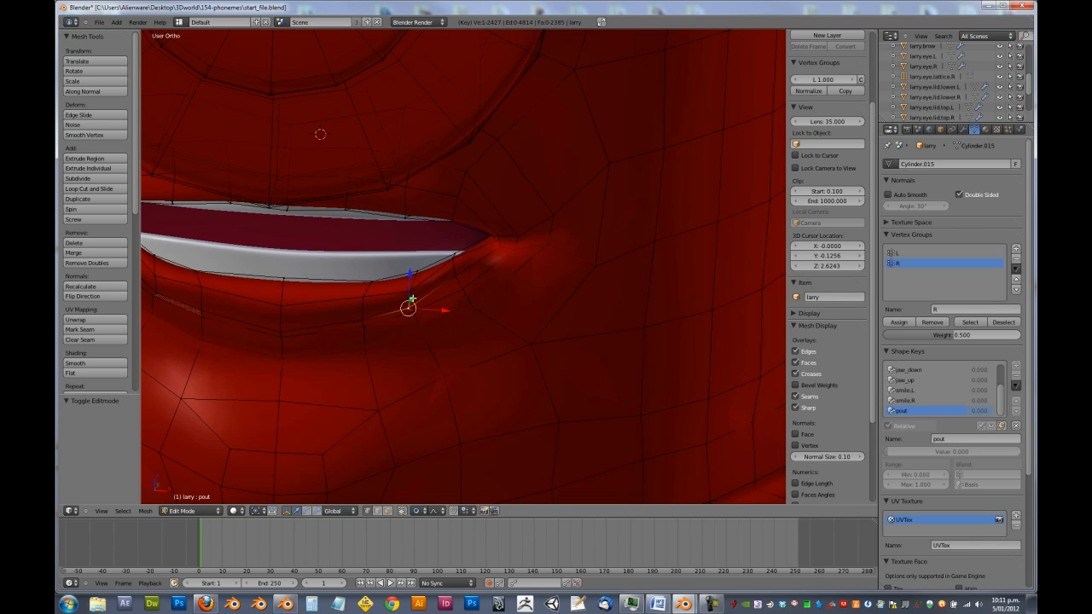
pyautogui.keyDown('shift'); pyautogui.rightClick(413, 291); pyautogui.keyUp('shift')
pyautogui.keyDown('shift'); pyautogui.rightClick(419, 273); pyautogui.keyUp('shift')
pyautogui.keyDown('shift'); pyautogui.rightClick(453, 268); pyautogui.keyUp('shift')
pyautogui.keyDown('shift'); pyautogui.rightClick(459, 248); pyautogui.keyUp('shift')
pyautogui.keyDown('shift'); pyautogui.rightClick(464, 275); pyautogui.keyUp('shift')
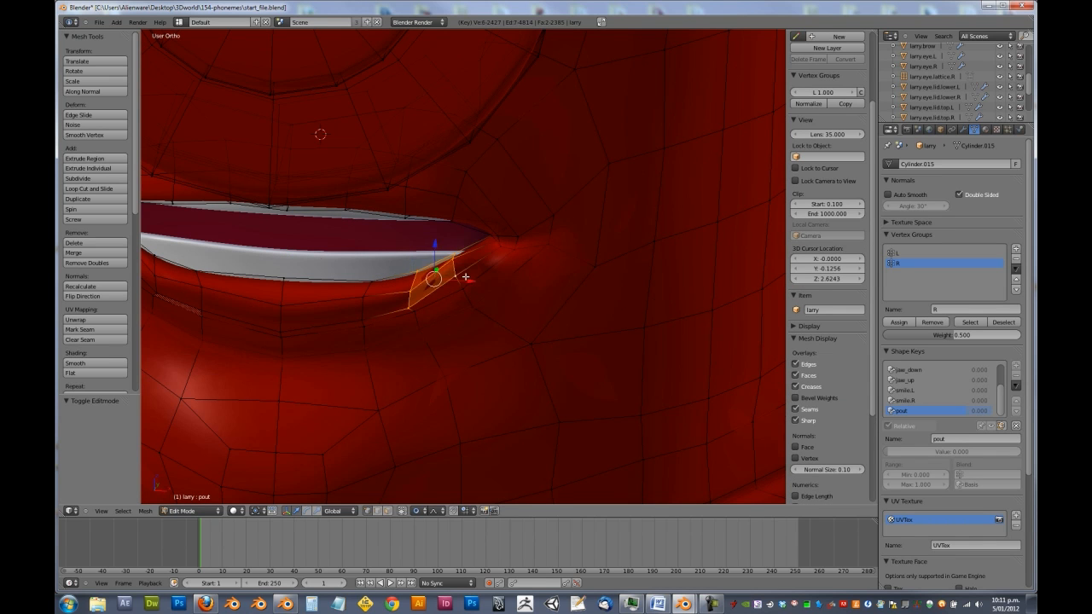
pyautogui.moveTo(469, 281); pyautogui.dragTo(437, 278)
# Push the selected lip vertices back about 0.016 along Y, add a neighbouring vertex and apply an Edge Slide
pyautogui.moveTo(436, 277); pyautogui.dragTo(380, 294, button='middle')
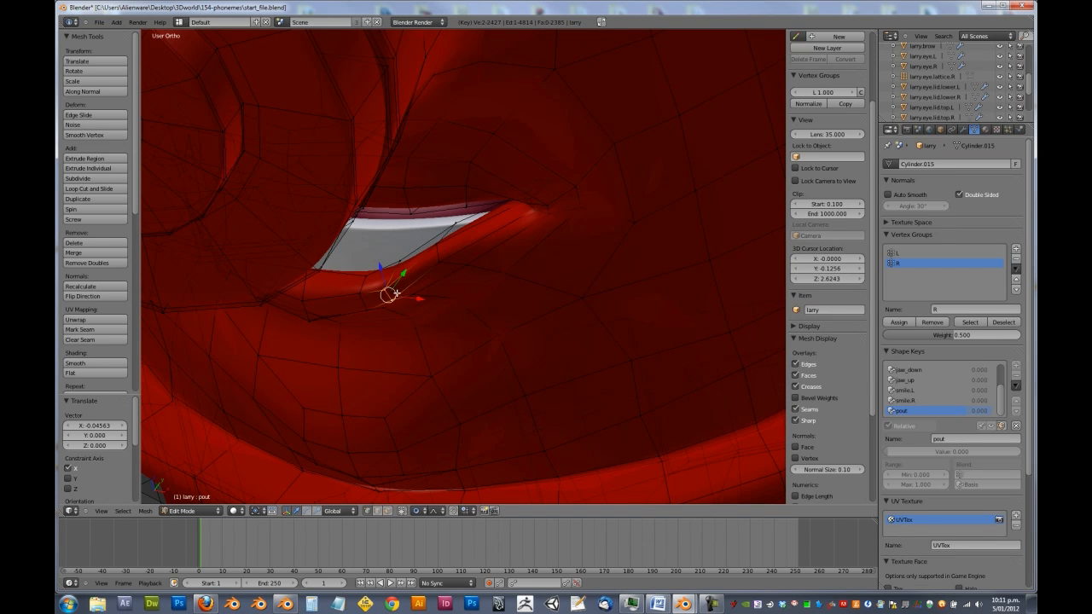
pyautogui.moveTo(402, 275); pyautogui.dragTo(393, 287)
pyautogui.scroll(5, 402, 276)
pyautogui.keyDown('shift'); pyautogui.rightClick(373, 309); pyautogui.keyUp('shift')
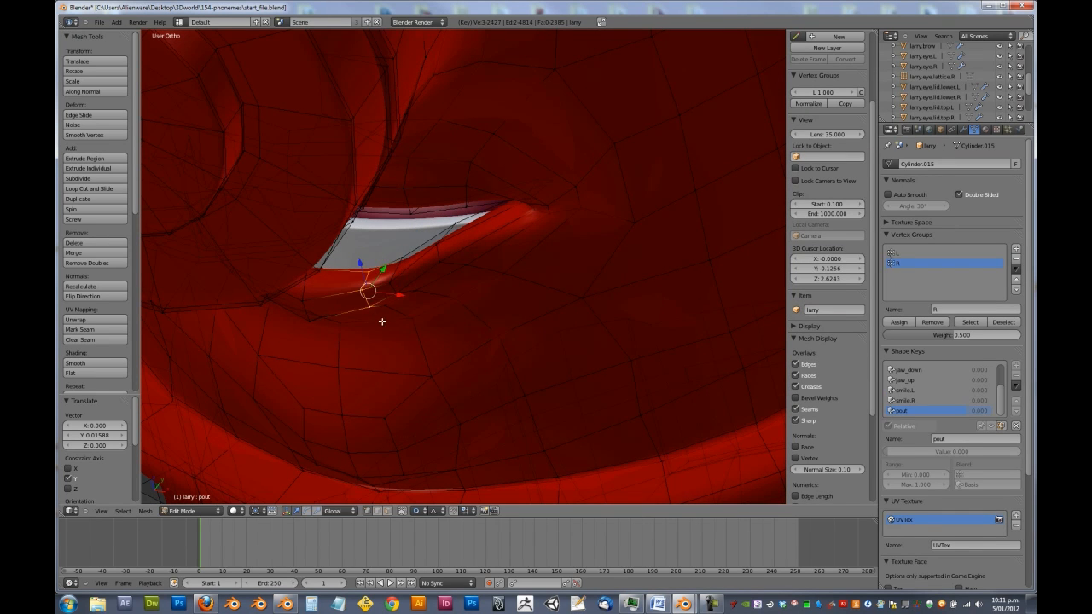
pyautogui.hotkey('ctrl', 'e')
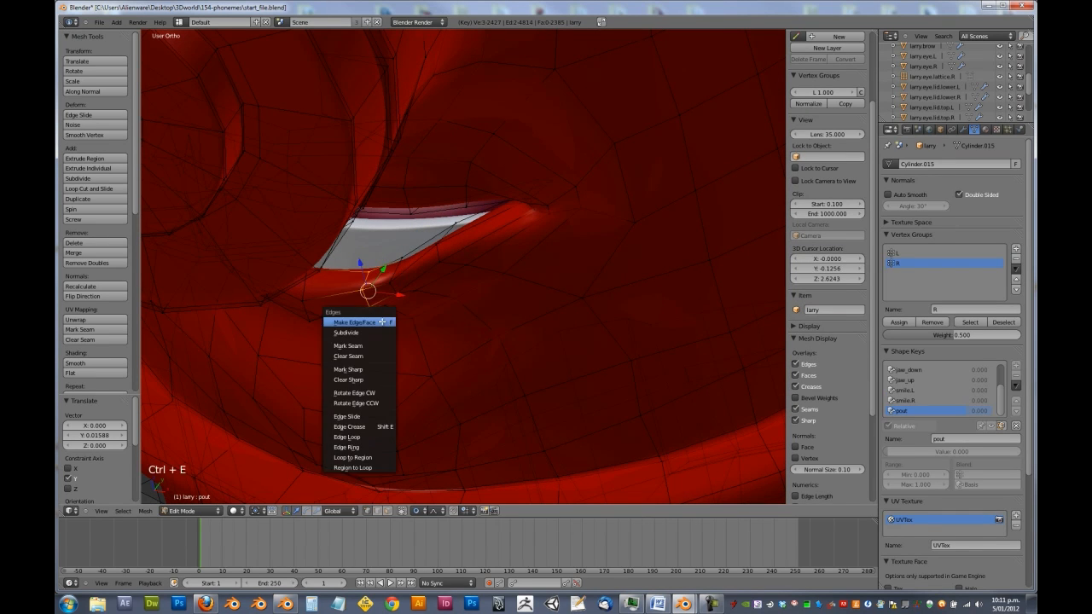
pyautogui.click(357, 417)
pyautogui.click(359, 419)
# Raise the pout key's value to 1.000 in Object Mode and check the lower lip from the front
pyautogui.moveTo(359, 419); pyautogui.dragTo(429, 313, button='middle')
pyautogui.press('Tab')
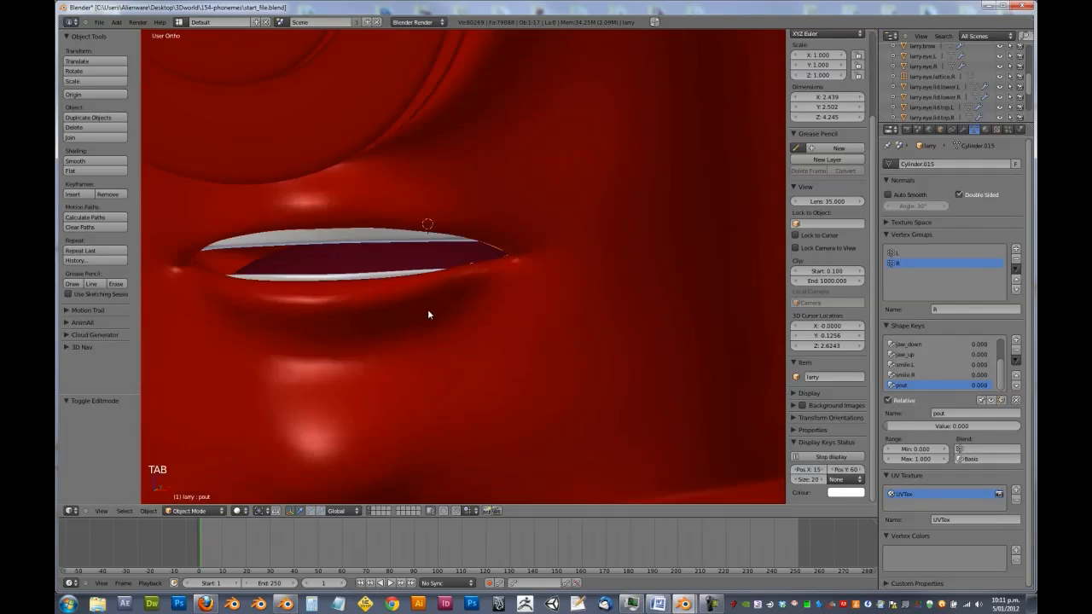
pyautogui.scroll(-4, 498, 309)
pyautogui.moveTo(499, 309); pyautogui.dragTo(522, 309, button='middle')
pyautogui.moveTo(942, 427); pyautogui.dragTo(981, 427)
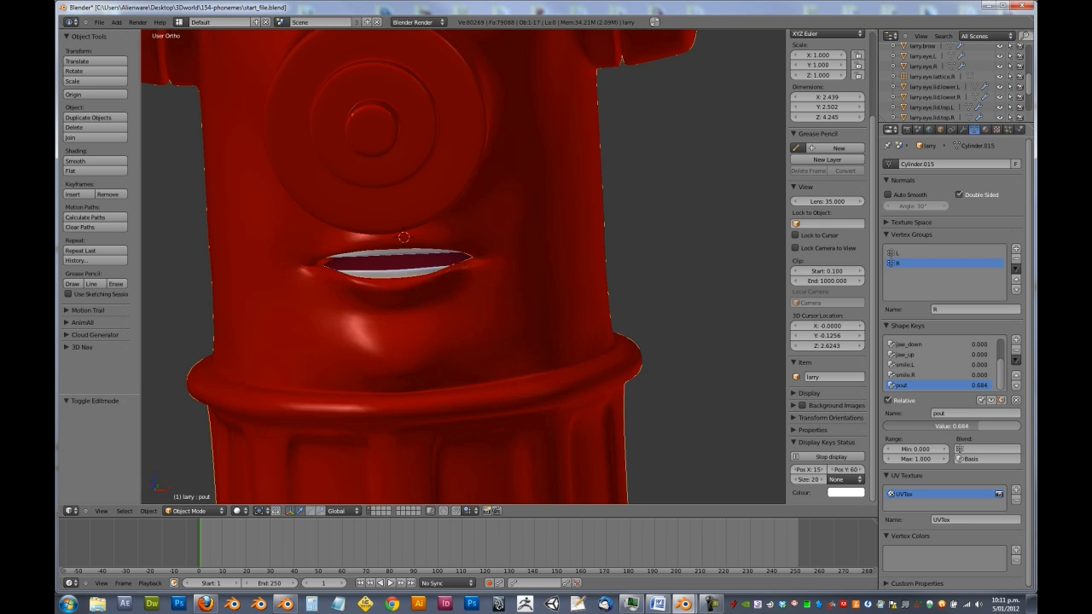
# Adjust the height of the selected lower-lip vertices along Z, and do the same for a vertex on the lip's edge
pyautogui.scroll(2, 425, 256)
pyautogui.press('Tab')
pyautogui.scroll(3, 397, 324)
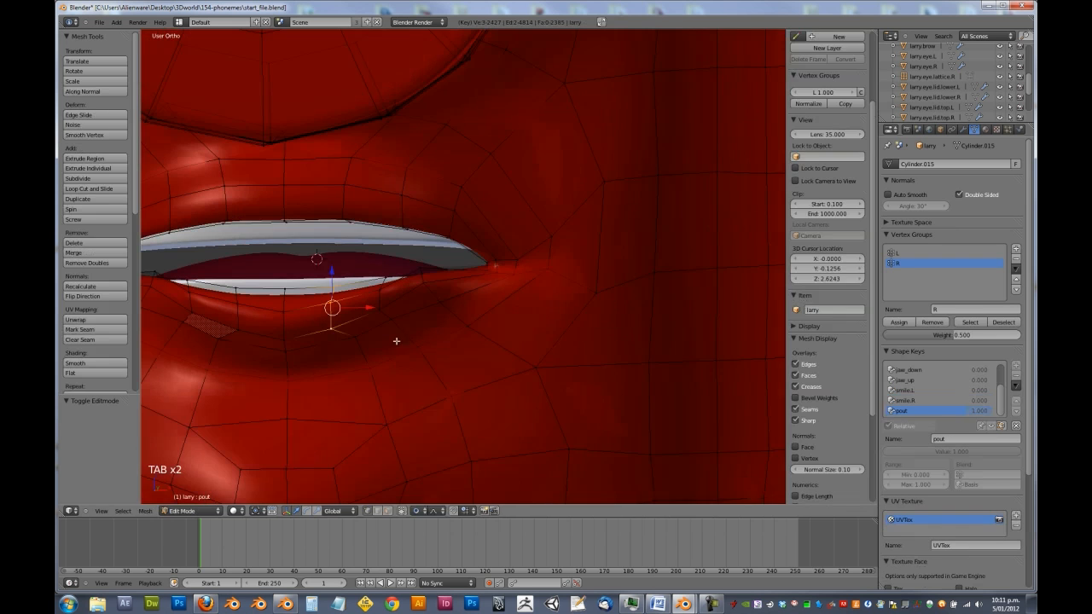
pyautogui.press('g')
pyautogui.press('z')
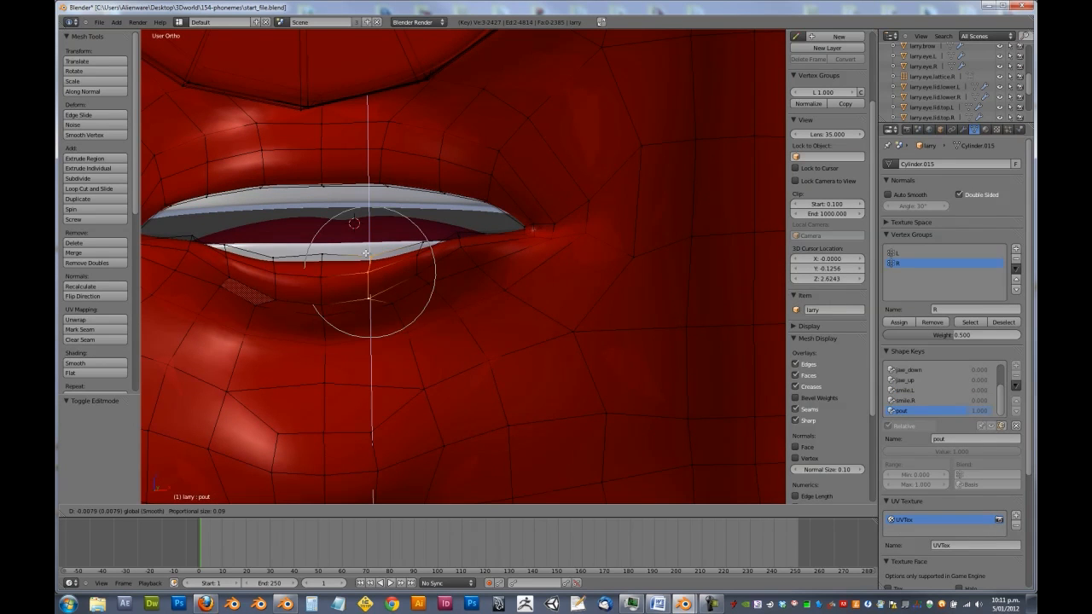
pyautogui.click(355, 250)
pyautogui.rightClick(320, 254)
pyautogui.press('g')
pyautogui.press('z')
pyautogui.click(514, 264)
# Try shifting a lower-lip vertex closer to the mouth corner, and undo the move
pyautogui.moveTo(514, 264); pyautogui.dragTo(486, 276, button='middle')
pyautogui.rightClick(450, 268)
pyautogui.moveTo(500, 269); pyautogui.dragTo(495, 271)
pyautogui.scroll(4, 528, 305)
pyautogui.moveTo(483, 274); pyautogui.dragTo(537, 205, button='middle')
pyautogui.hotkey('ctrl', 'z')
# Reposition the lower-lip vertices beside Larry's left mouth corner to smooth the lip's edge
pyautogui.press('g')
pyautogui.scroll(2, 457, 267)
pyautogui.click(456, 269)
pyautogui.press('g')
pyautogui.click(519, 277)
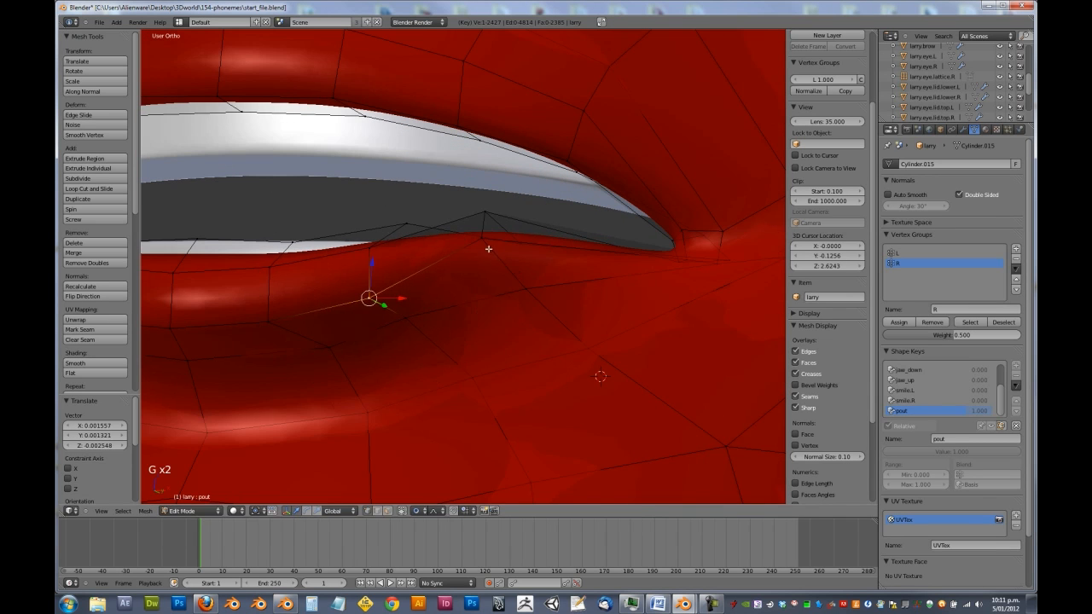
pyautogui.rightClick(488, 248)
pyautogui.press('g')
pyautogui.click(495, 275)
# Check the full pout shape in Object Mode from the front and the side
pyautogui.scroll(-2, 484, 263)
pyautogui.press('Tab')
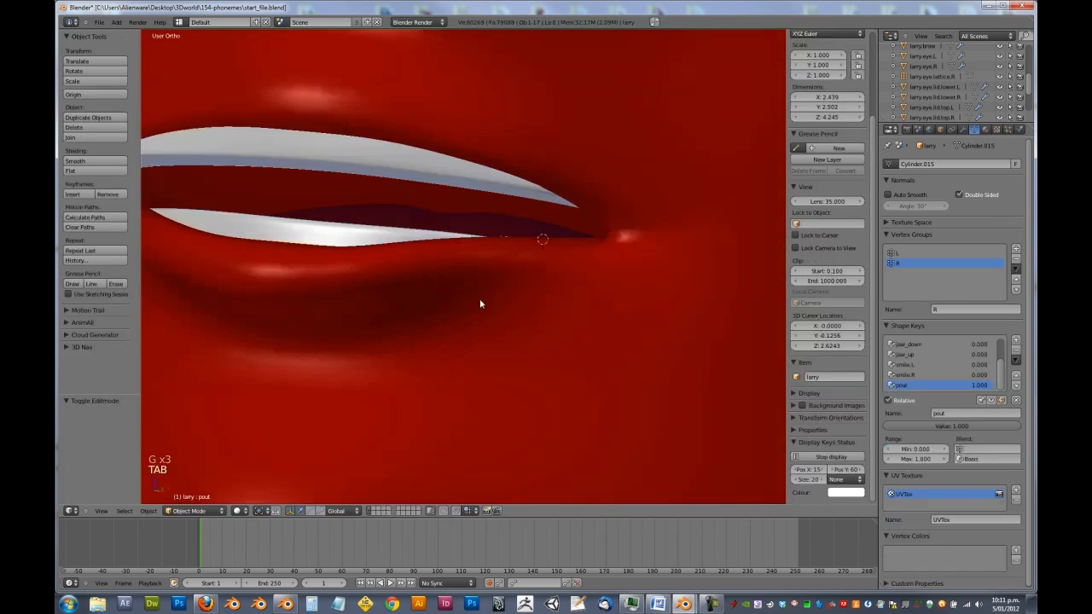
pyautogui.scroll(-3, 452, 297)
pyautogui.moveTo(452, 297); pyautogui.dragTo(372, 316, button='middle')
pyautogui.scroll(2, 402, 257)
pyautogui.moveTo(402, 257); pyautogui.dragTo(368, 305, button='middle')
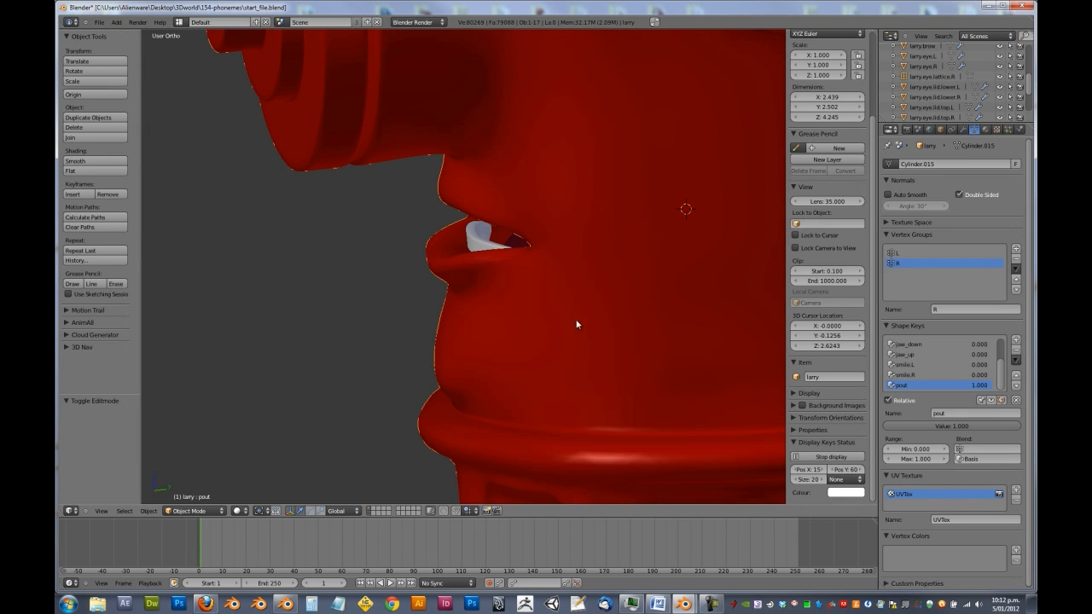
# Clear all shape key values and add a new shape key named snarl.L in the front view
pyautogui.click(1016, 401)
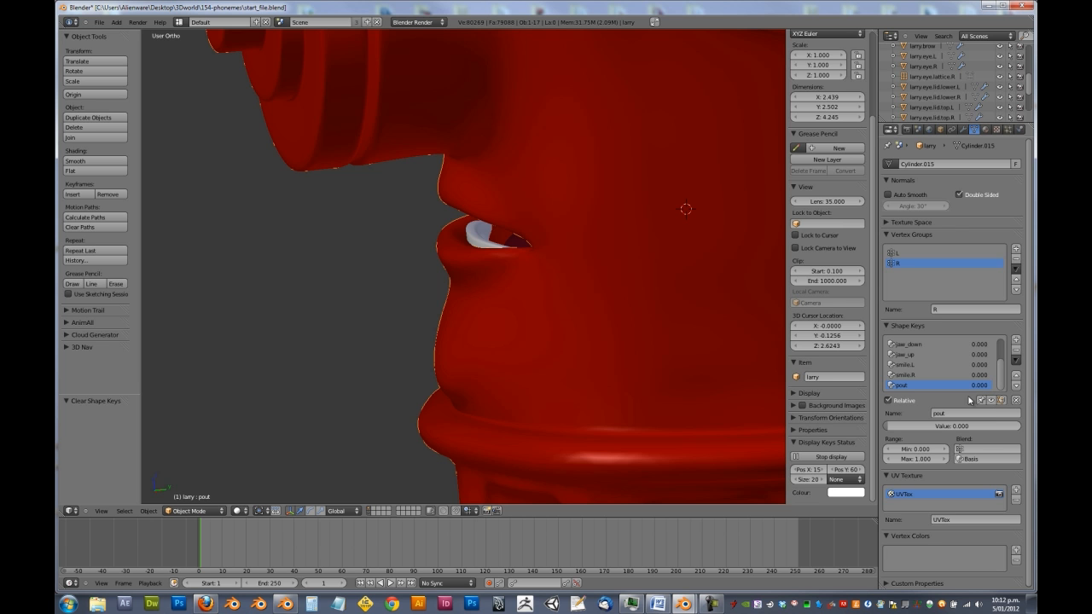
pyautogui.moveTo(434, 302); pyautogui.dragTo(533, 262, button='middle')
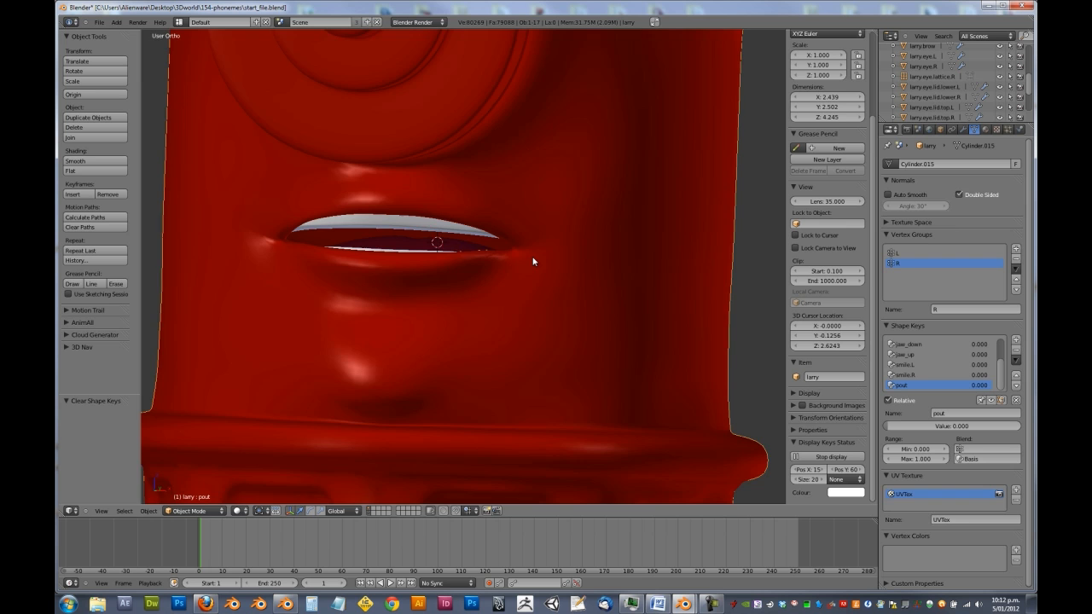
pyautogui.press('KP_1')
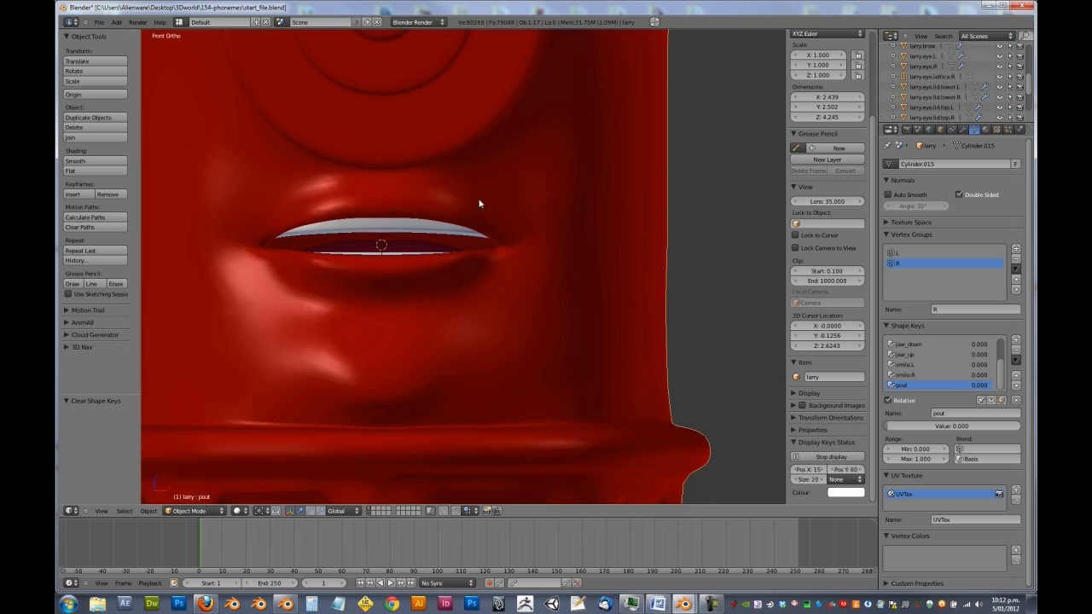
pyautogui.scroll(2, 529, 268)
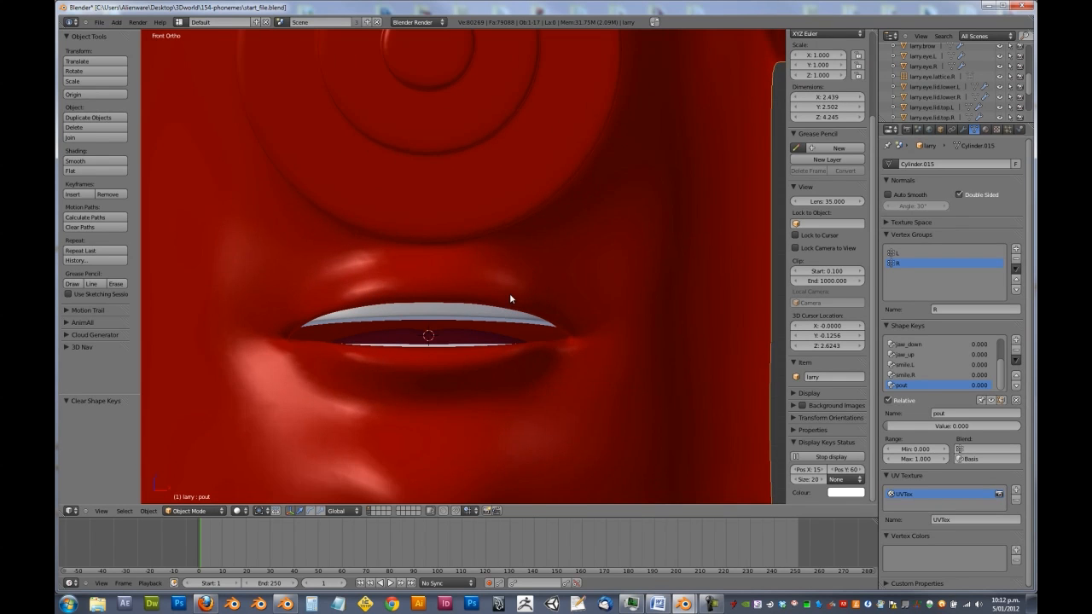
pyautogui.keyDown('shift'); pyautogui.moveTo(511, 295); pyautogui.dragTo(515, 304, button='middle'); pyautogui.keyUp('shift')
pyautogui.click(1016, 341)
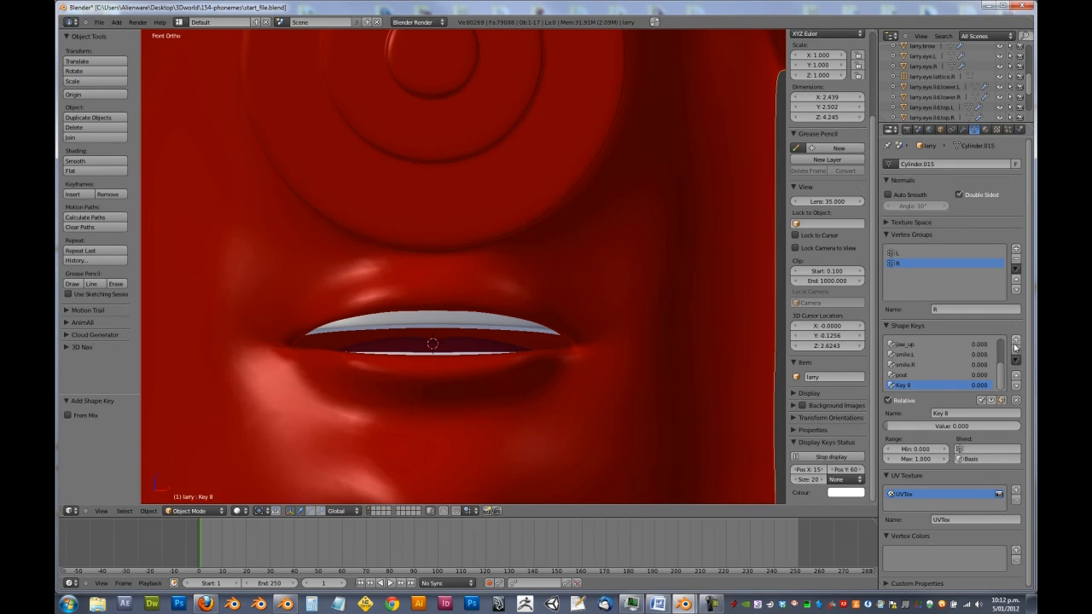
pyautogui.click(949, 413)
pyautogui.write('snarl.L')
pyautogui.press('Return')
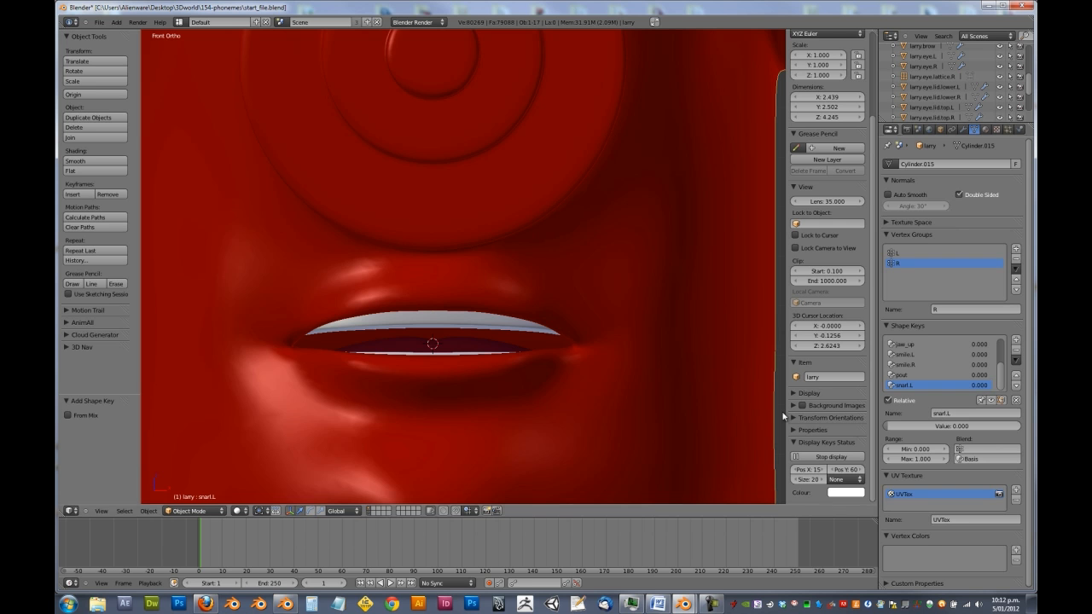
# Open the mesh for editing on the snarl.L key with nothing selected
pyautogui.press('Tab')
pyautogui.press('a')
pyautogui.press('a')
pyautogui.press('b')
pyautogui.moveTo(475, 299); pyautogui.dragTo(534, 338)
pyautogui.press('g')
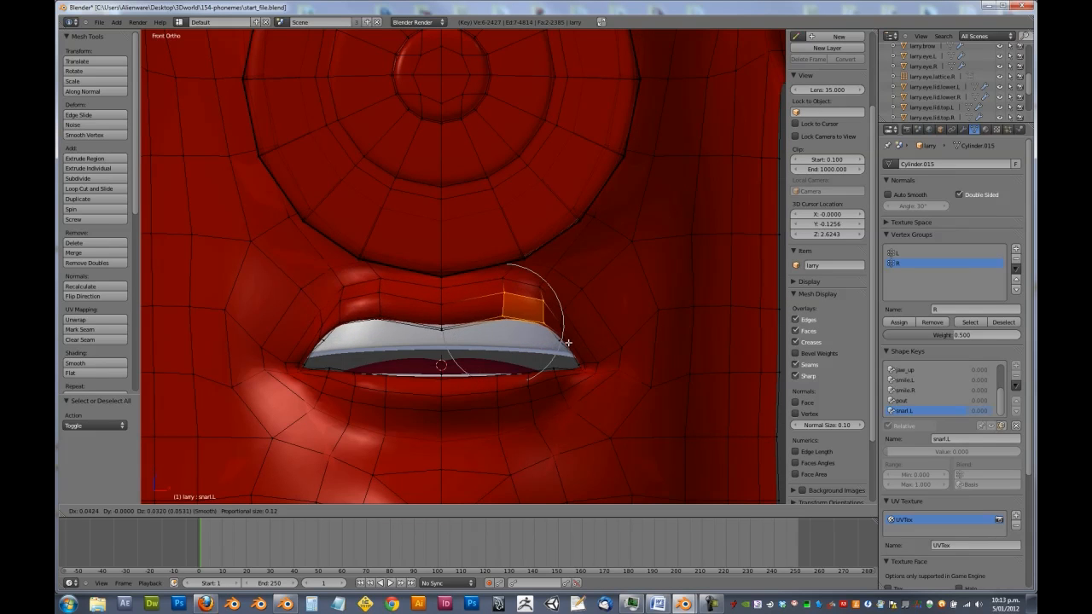
pyautogui.press('Escape')
pyautogui.press('a')
# Select the upper-lip face on Larry's left, move it about 0.04 up and outward, rotate it about 10 degrees and nudge it upward
pyautogui.press('b')
pyautogui.moveTo(512, 302); pyautogui.dragTo(563, 342)
pyautogui.press('g')
pyautogui.click(570, 332)
pyautogui.press('r')
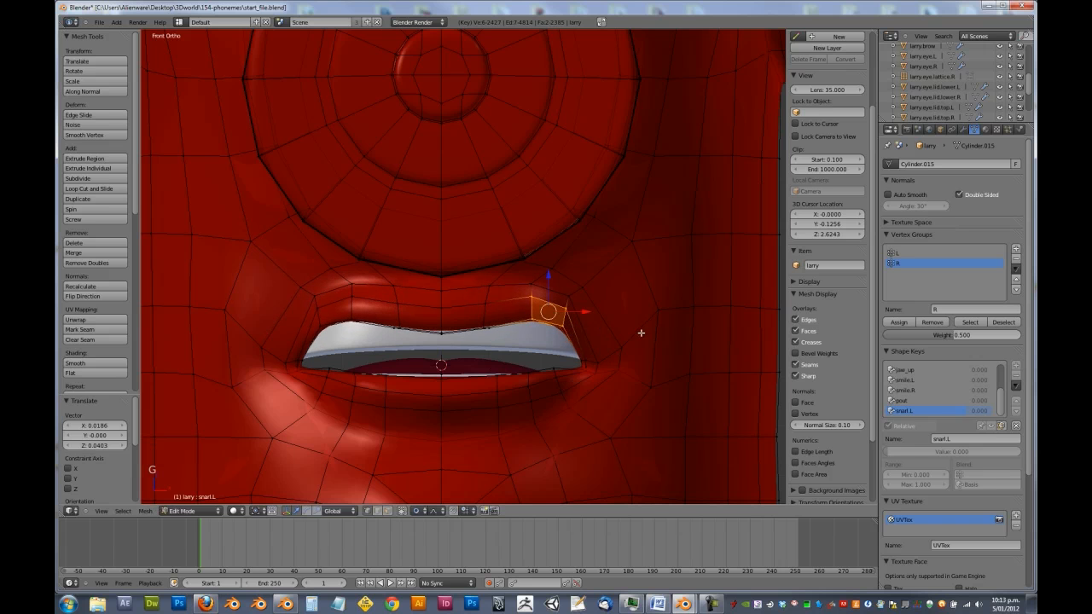
pyautogui.click(632, 346)
pyautogui.press('g')
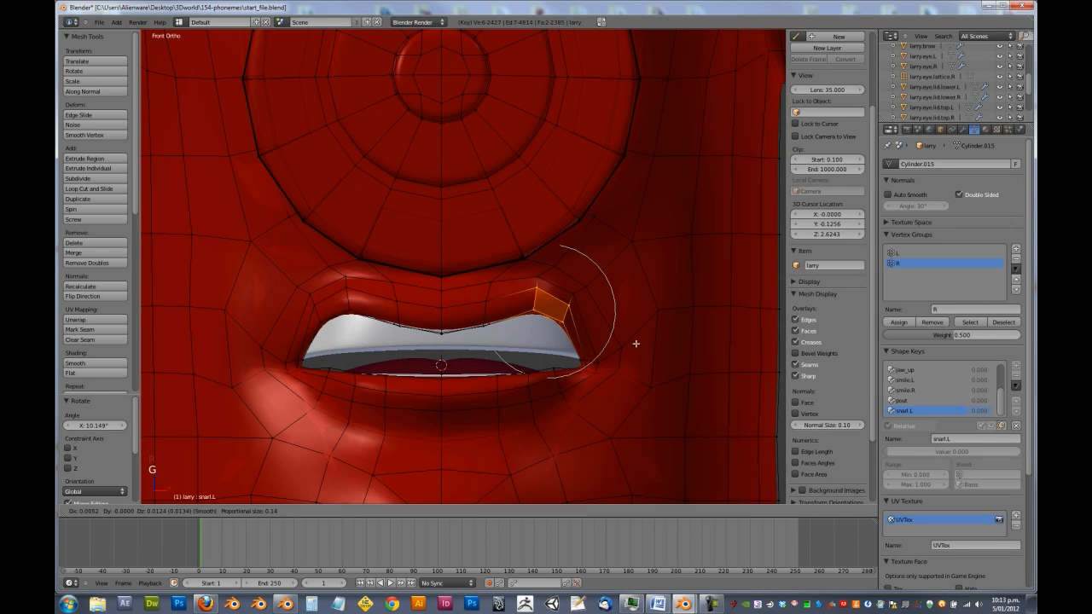
pyautogui.click(608, 352)
# Shift the selected left upper-lip vertices about -0.004 along Y and raise them about 0.013 along Z
pyautogui.moveTo(551, 301); pyautogui.dragTo(470, 348, button='middle')
pyautogui.press('g')
pyautogui.press('y')
pyautogui.click(522, 302)
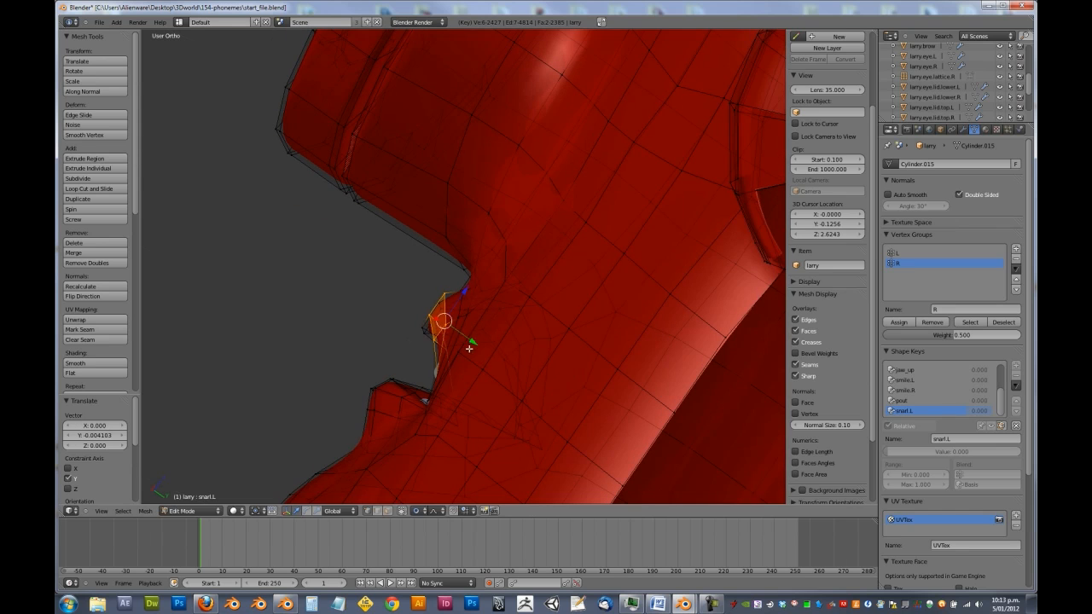
pyautogui.moveTo(465, 292); pyautogui.dragTo(471, 280)
pyautogui.moveTo(474, 283); pyautogui.dragTo(578, 381, button='middle')
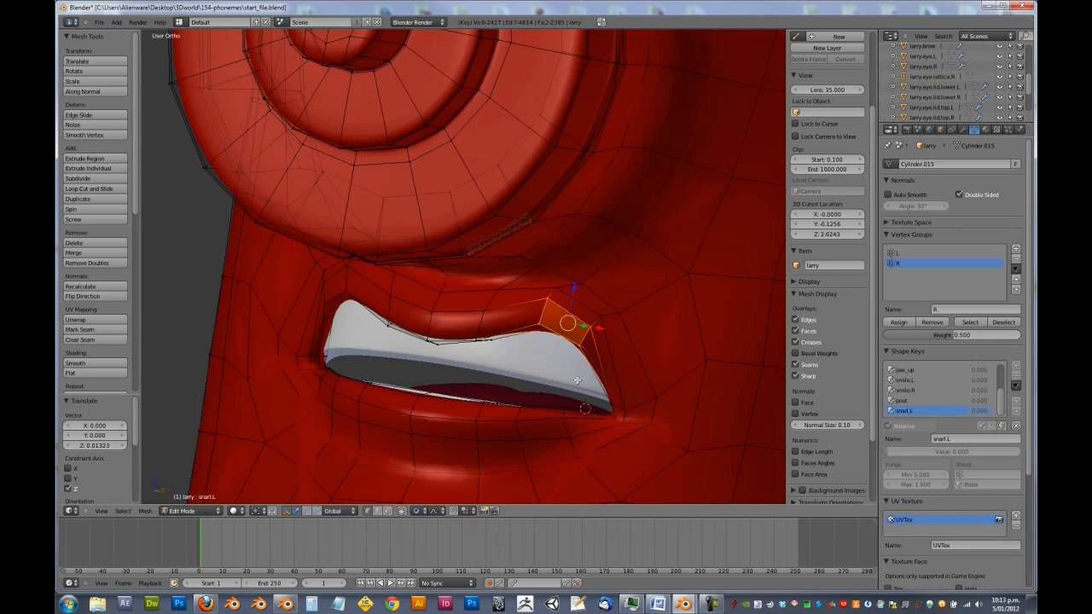
# Move the cheek vertex beside the raised left lip about 0.007 in X, 0.004 in Y and 0.013 in Z
pyautogui.rightClick(600, 317)
pyautogui.press('g')
pyautogui.press('g')
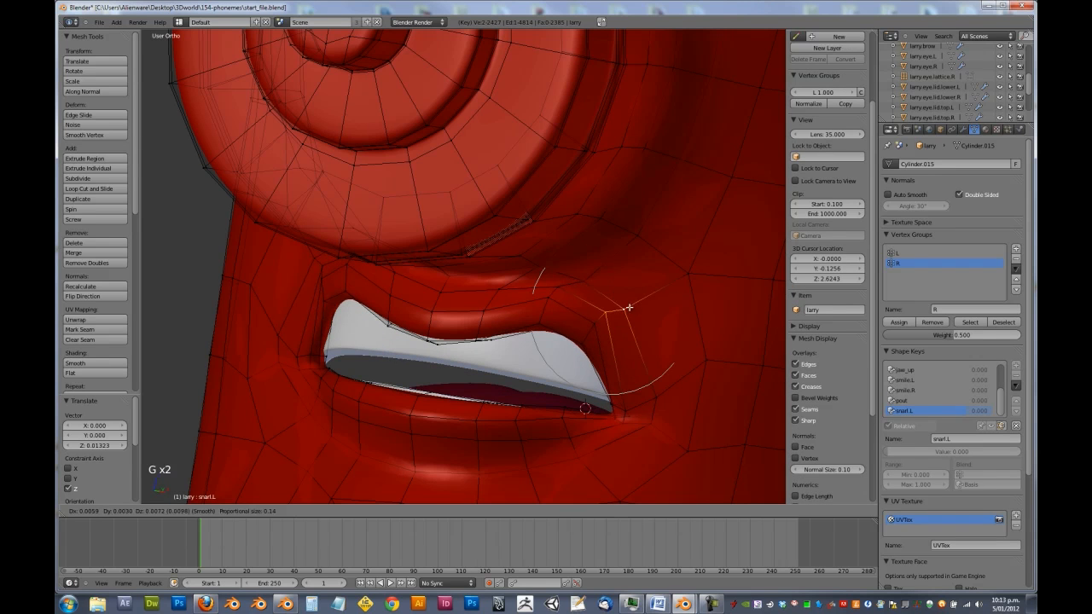
pyautogui.click(577, 302)
# Raise the vertex above the left side of the upper lip along Z, finishing with an extra lift of about 0.009
pyautogui.moveTo(577, 302)
pyautogui.mouseDown(button='middle')
pyautogui.moveTo(446, 261)
pyautogui.moveTo(426, 273)
pyautogui.moveTo(554, 299)
pyautogui.moveTo(574, 281)
pyautogui.mouseUp(button='middle')
pyautogui.rightClick(577, 275)
pyautogui.press('g')
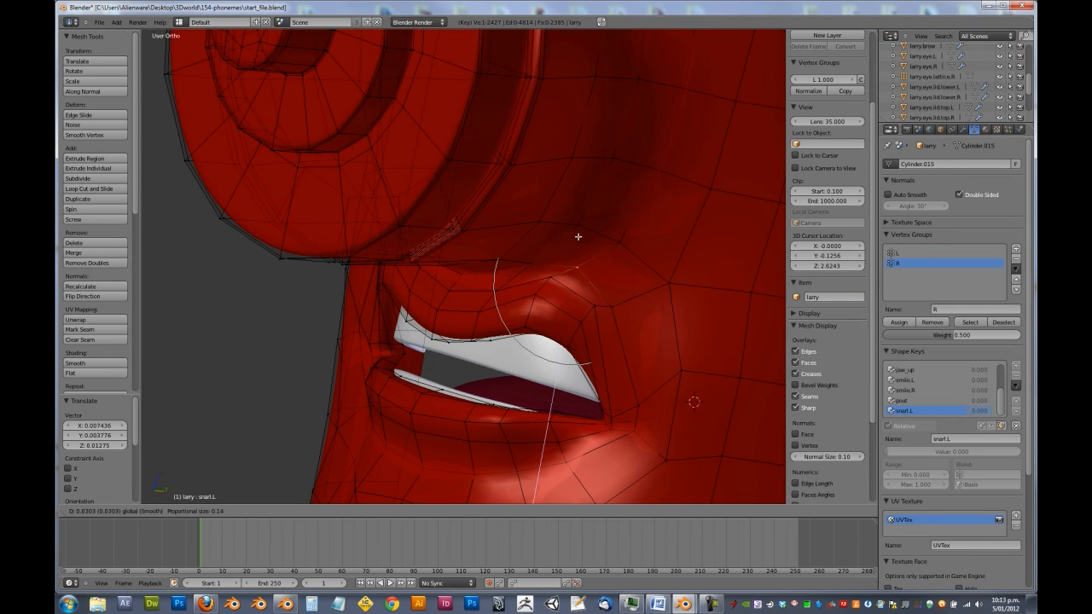
pyautogui.click(578, 237)
pyautogui.moveTo(577, 237); pyautogui.dragTo(541, 245, button='middle')
pyautogui.moveTo(541, 228); pyautogui.dragTo(542, 221)
# Move the vertex beside the left underside of Larry's nose about 0.049 outward along X with proportional falloff
pyautogui.moveTo(541, 221); pyautogui.dragTo(595, 215, button='middle')
pyautogui.rightClick(604, 210)
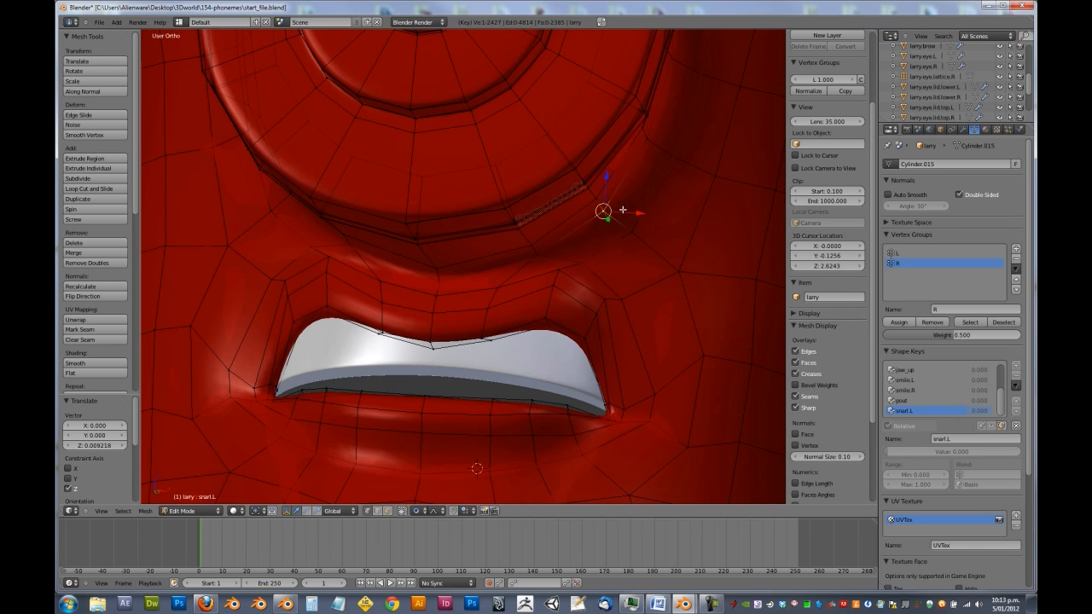
pyautogui.press('g')
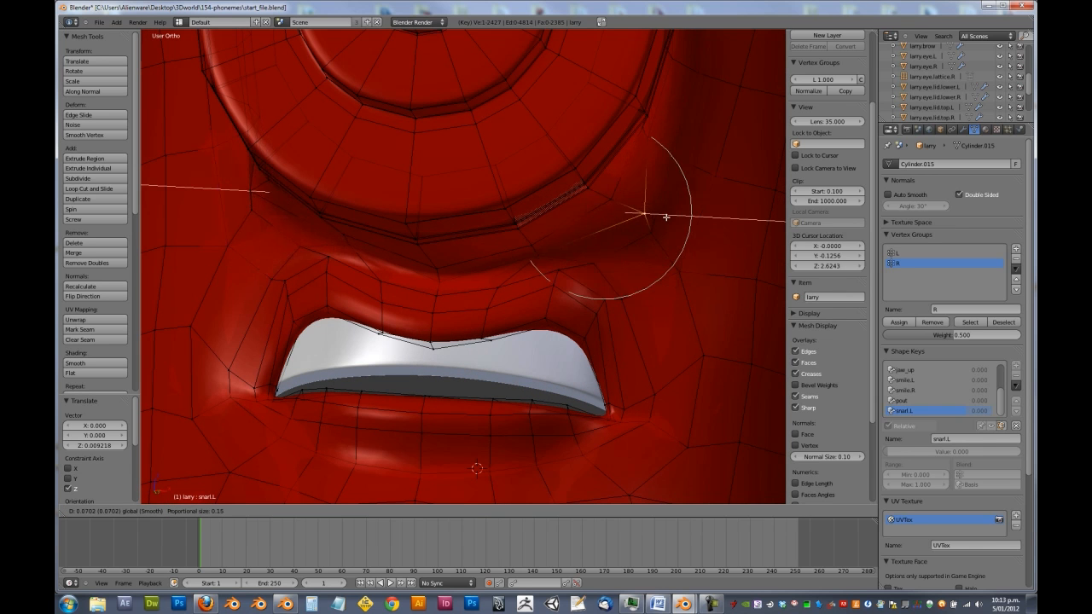
pyautogui.click(653, 214)
# Raise the upper-lip centre vertex beneath Larry's nose about 0.018 along Z
pyautogui.moveTo(654, 215); pyautogui.dragTo(570, 233, button='middle')
pyautogui.moveTo(521, 284); pyautogui.dragTo(456, 333, button='middle')
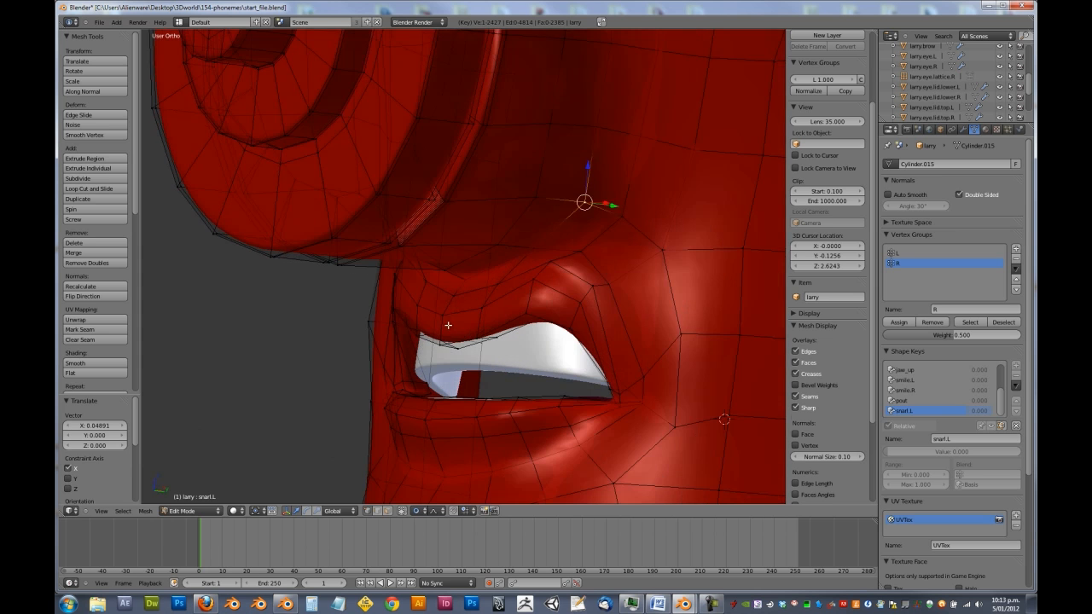
pyautogui.rightClick(448, 323)
pyautogui.press('g')
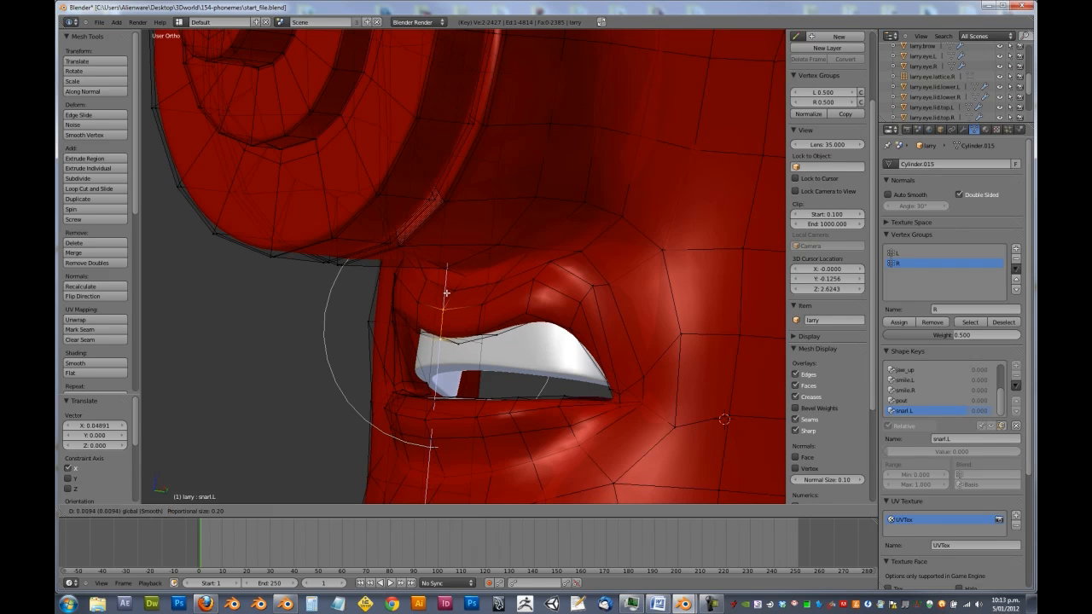
pyautogui.moveTo(725, 419); pyautogui.dragTo(431, 310, button='middle')
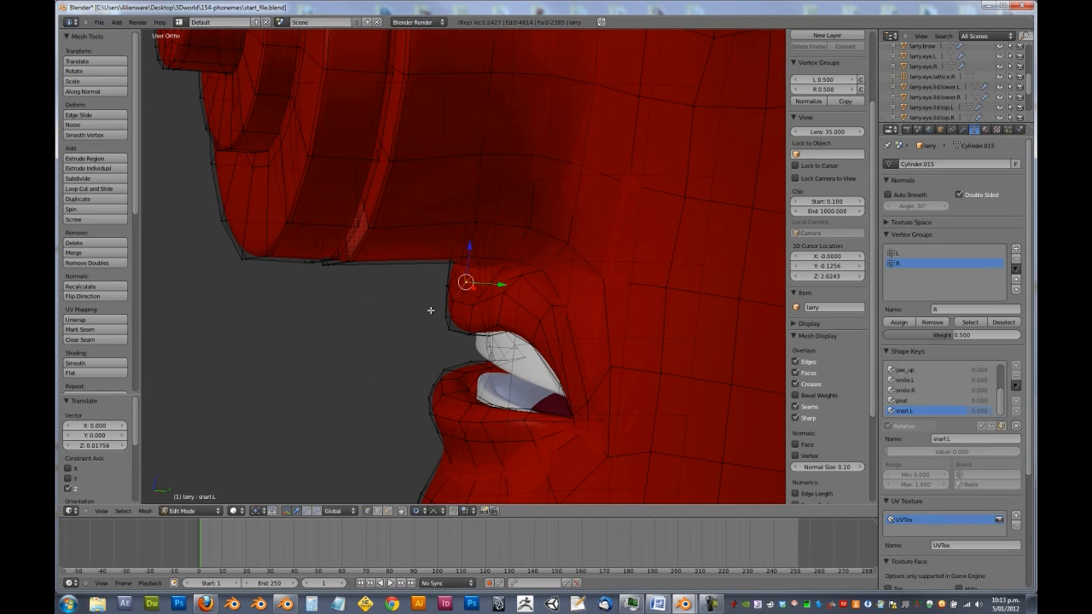
pyautogui.moveTo(494, 285); pyautogui.dragTo(501, 283)
pyautogui.click(503, 283)
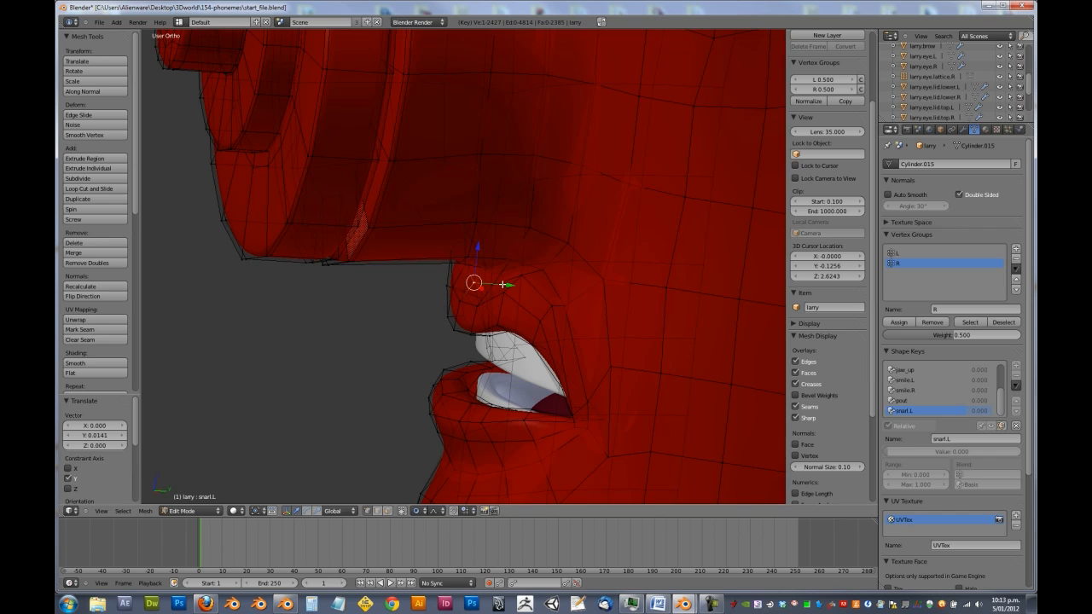
pyautogui.hotkey('ctrl', 'z')
# Push the upper-lip centre vertex about 0.013 back along Y with a proportional size of 0.09
pyautogui.press('g')
pyautogui.press('y')
pyautogui.scroll(5, 510, 306)
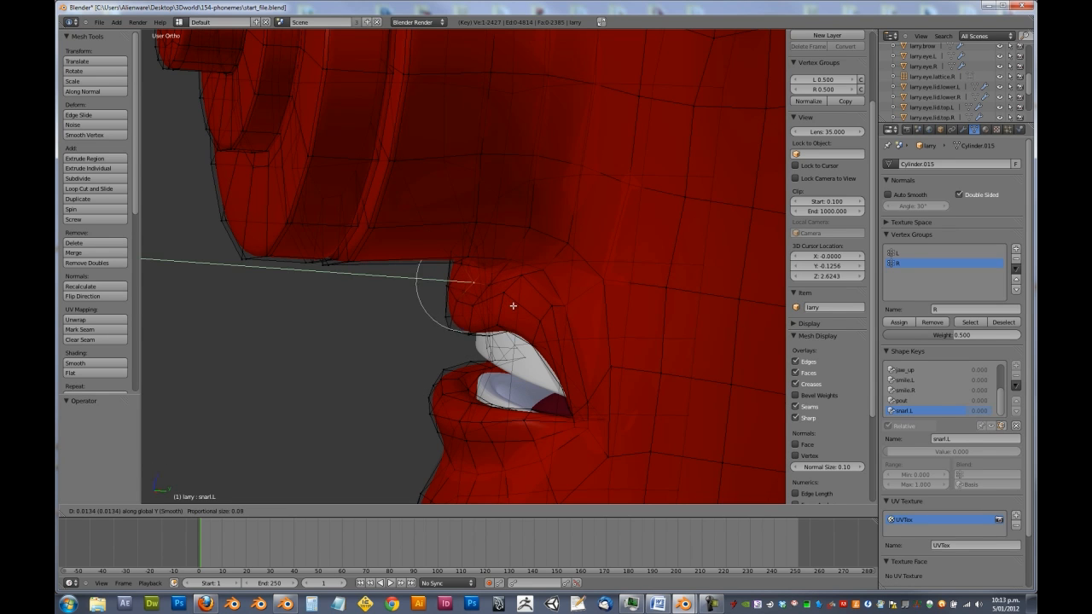
pyautogui.click(517, 306)
# Return to Object Mode and set the snarl.L shape key value to 1.000
pyautogui.moveTo(468, 310); pyautogui.dragTo(573, 280, button='middle')
pyautogui.press('Tab')
pyautogui.scroll(-4, 571, 283)
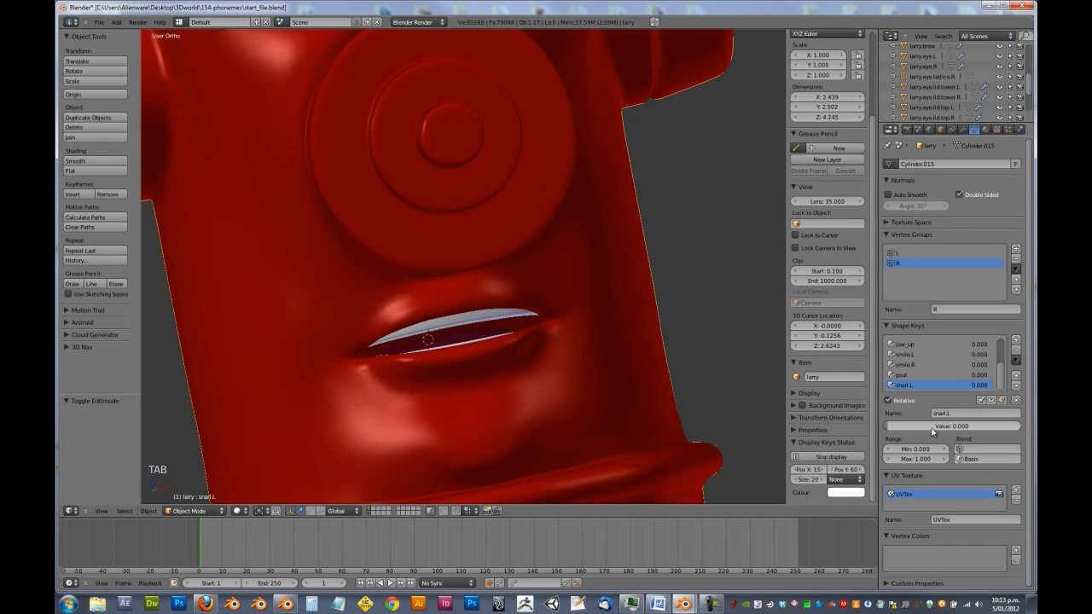
pyautogui.moveTo(932, 430); pyautogui.dragTo(1021, 430)
pyautogui.moveTo(611, 292); pyautogui.dragTo(585, 304, button='middle')
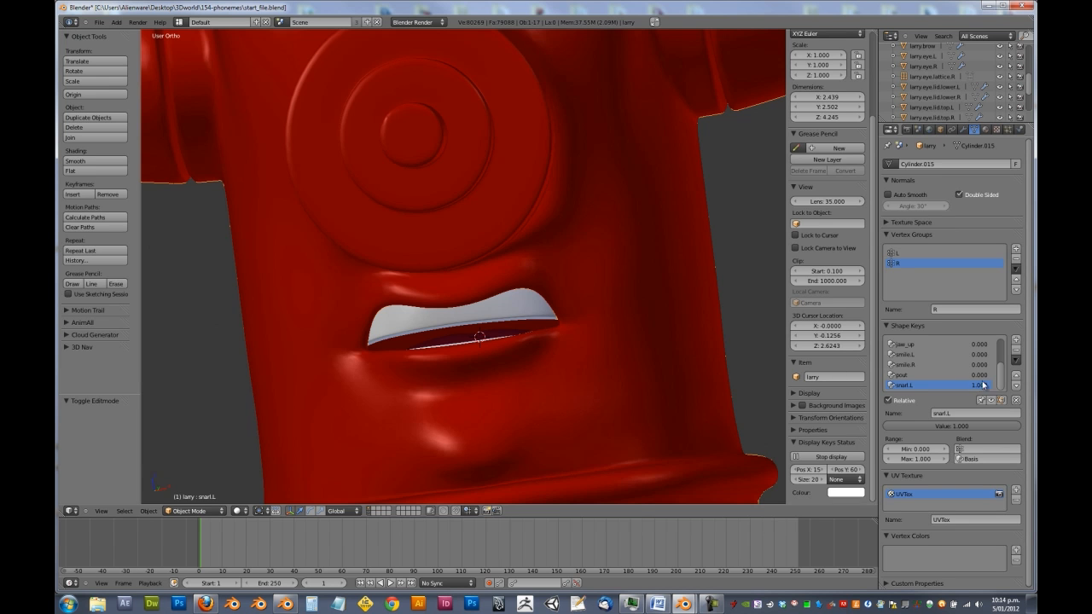
# Create a new shape key from the current mix, named snarl.R and restricted to vertex group R
pyautogui.click(1017, 361)
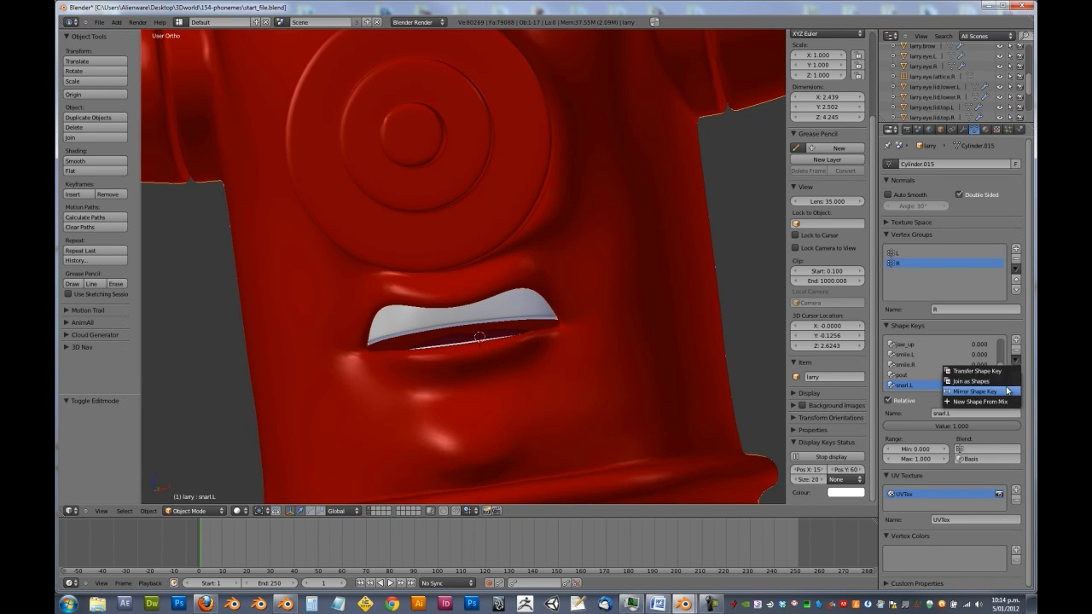
pyautogui.click(1005, 398)
pyautogui.click(990, 415)
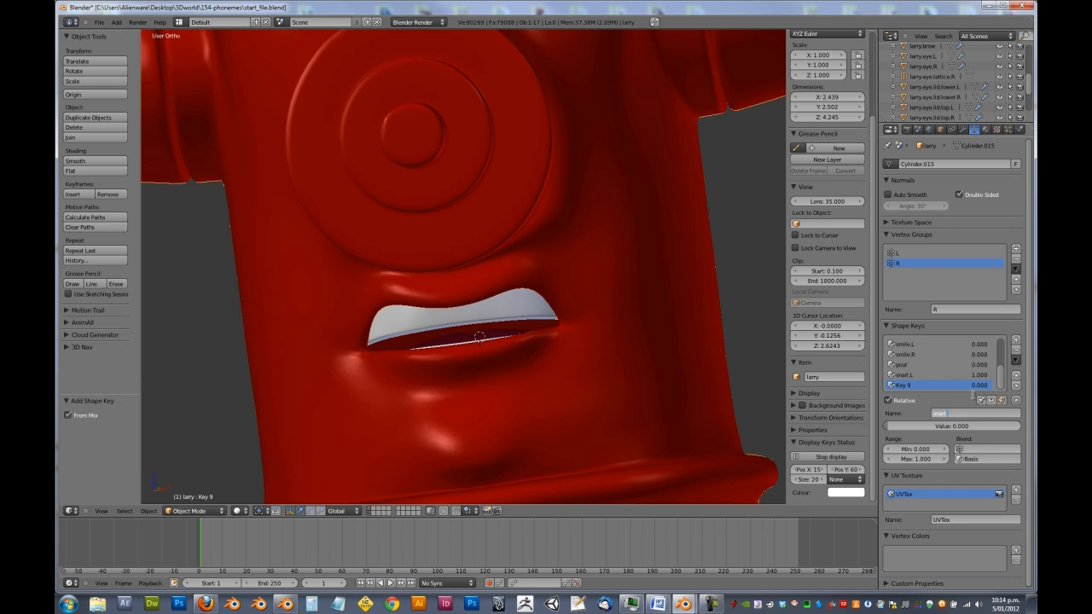
pyautogui.click(979, 450)
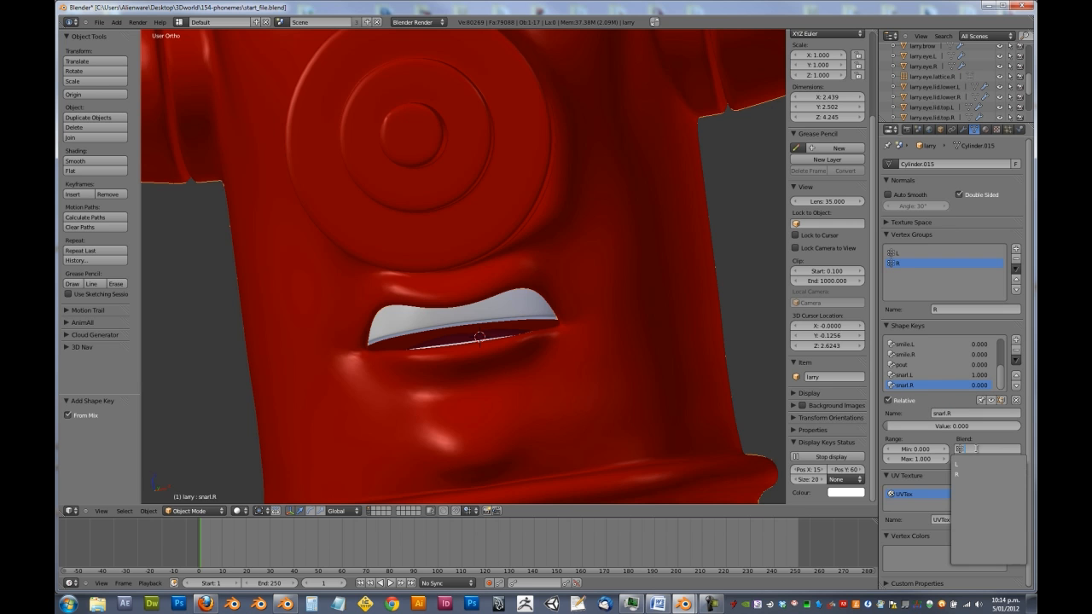
pyautogui.click(969, 474)
# Restrict the snarl.L shape key to vertex group L and check the one-sided snarl on the whole character
pyautogui.click(946, 375)
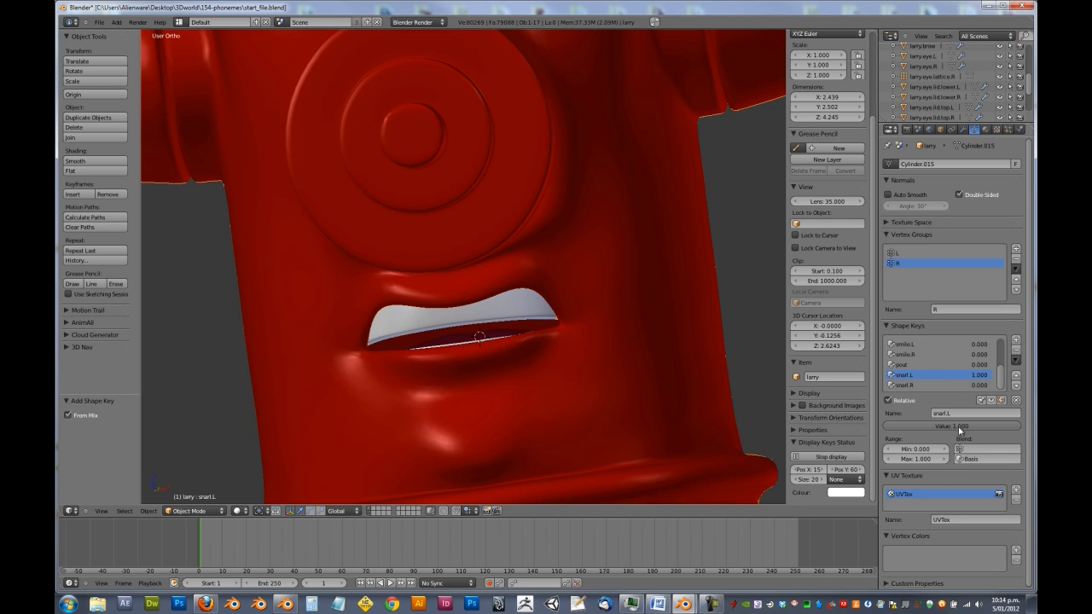
pyautogui.click(964, 448)
pyautogui.click(973, 463)
pyautogui.moveTo(576, 286); pyautogui.dragTo(495, 274, button='middle')
pyautogui.scroll(-3, 649, 292)
pyautogui.scroll(-3, 648, 293)
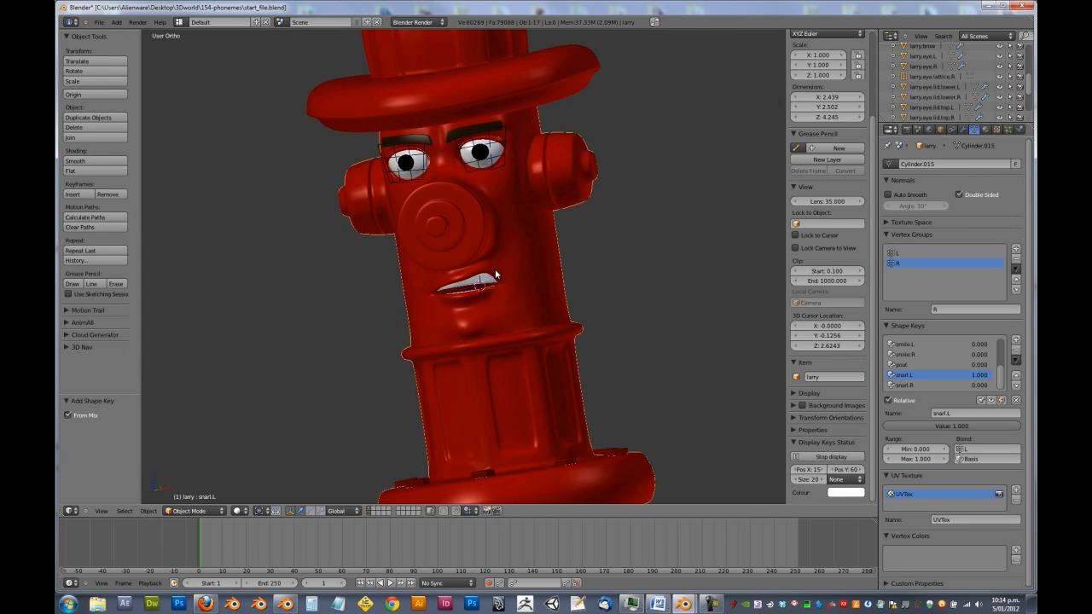
# Reopen the snarl.L shape in Edit Mode with a close front view of the mouth
pyautogui.moveTo(510, 256); pyautogui.dragTo(556, 282, button='middle')
pyautogui.scroll(5, 572, 267)
pyautogui.press('Tab')
pyautogui.press('KP_1')
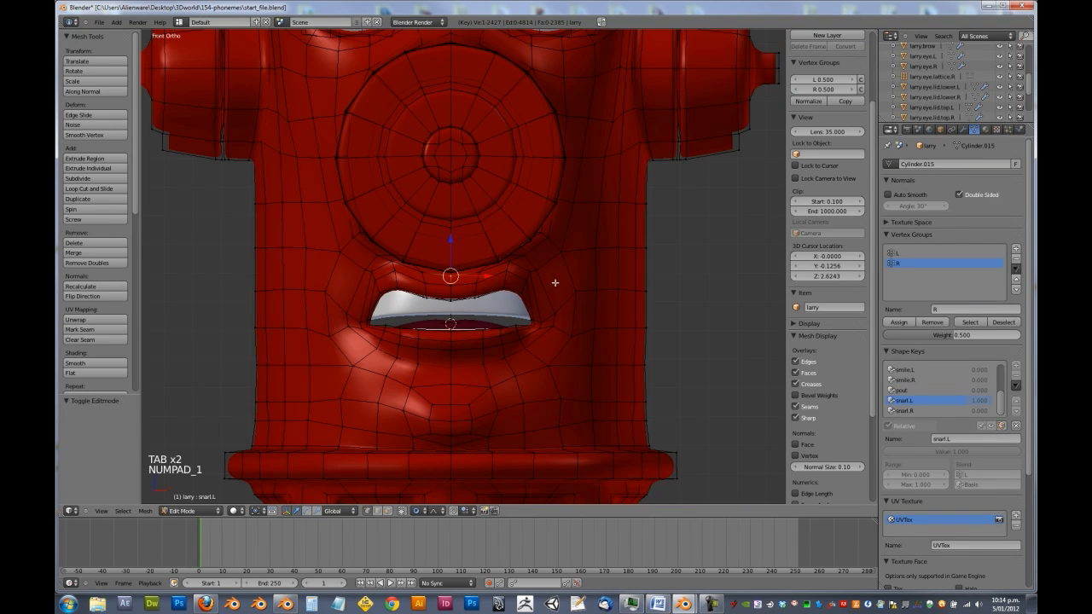
pyautogui.scroll(4, 555, 283)
pyautogui.press('a')
pyautogui.press('a')
pyautogui.press('b')
pyautogui.moveTo(376, 295); pyautogui.dragTo(510, 335)
pyautogui.press('g')
pyautogui.rightClick(512, 353)
# Reposition the group of vertices beside the raised upper lip on Larry's left and check the snarl in Object Mode
pyautogui.press('a')
pyautogui.press('b')
pyautogui.moveTo(542, 264); pyautogui.dragTo(600, 317)
pyautogui.press('g')
pyautogui.click(595, 311)
pyautogui.press('Tab')
pyautogui.scroll(-4, 586, 320)
pyautogui.moveTo(586, 319); pyautogui.dragTo(518, 267, button='middle')
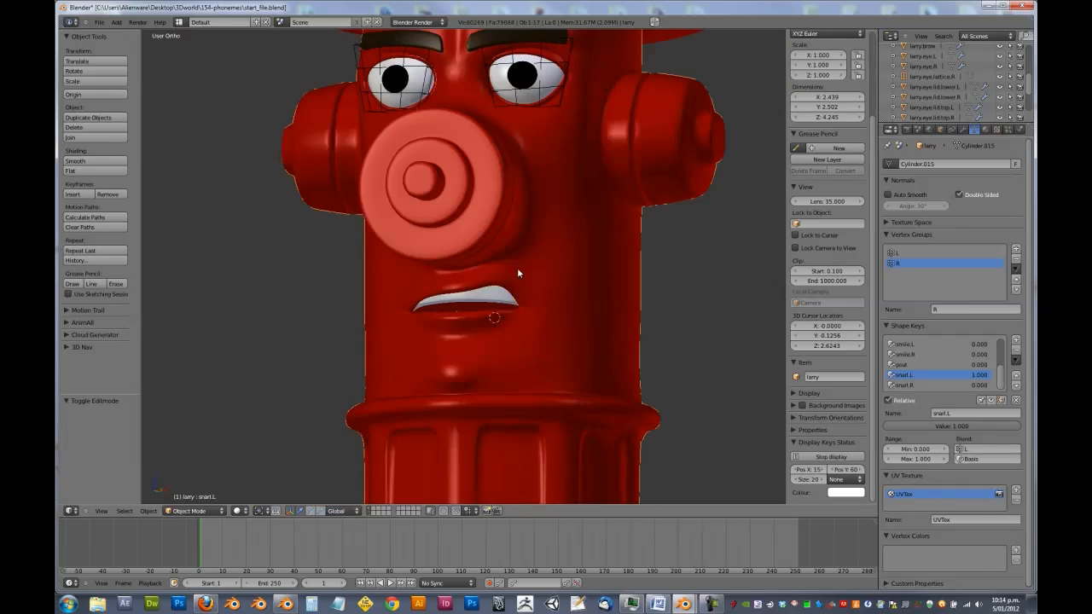